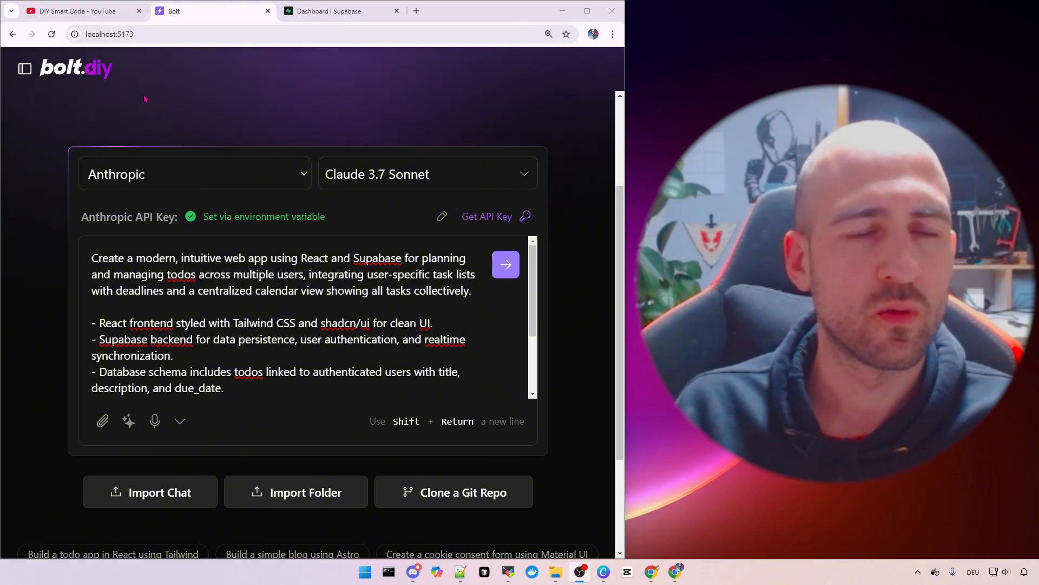
Switch to YouTube and scroll DIY Smart Code's Playlists page to the bolt.diy playlists
{"action": "left_click", "coordinate": [81, 11]}
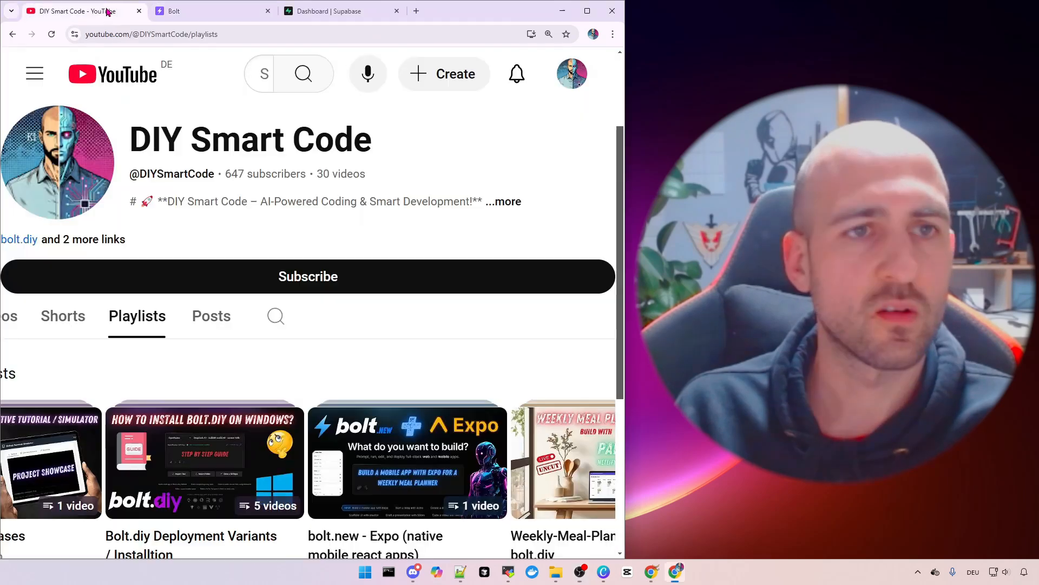
{"action": "scroll", "coordinate": [383, 239], "scroll_direction": "down", "scroll_amount": 1}
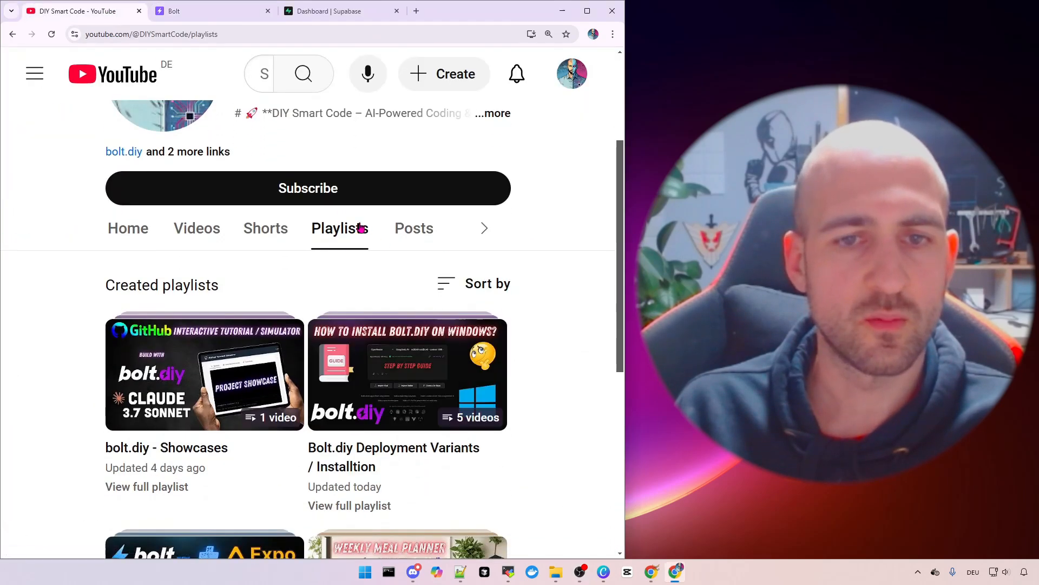
{"action": "scroll", "coordinate": [379, 238], "scroll_direction": "up", "scroll_amount": 2}
{"action": "scroll", "coordinate": [401, 379], "scroll_direction": "down", "scroll_amount": 1}
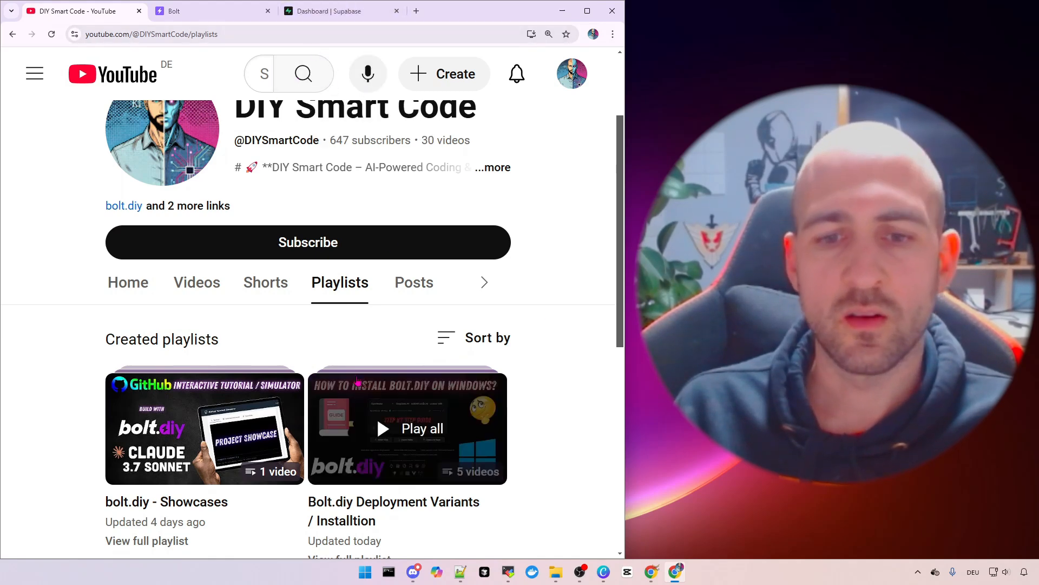
Back in bolt.diy, highlight the prompt's opening sentence, 'multiple', and the deadlines phrase
{"action": "left_click", "coordinate": [218, 16]}
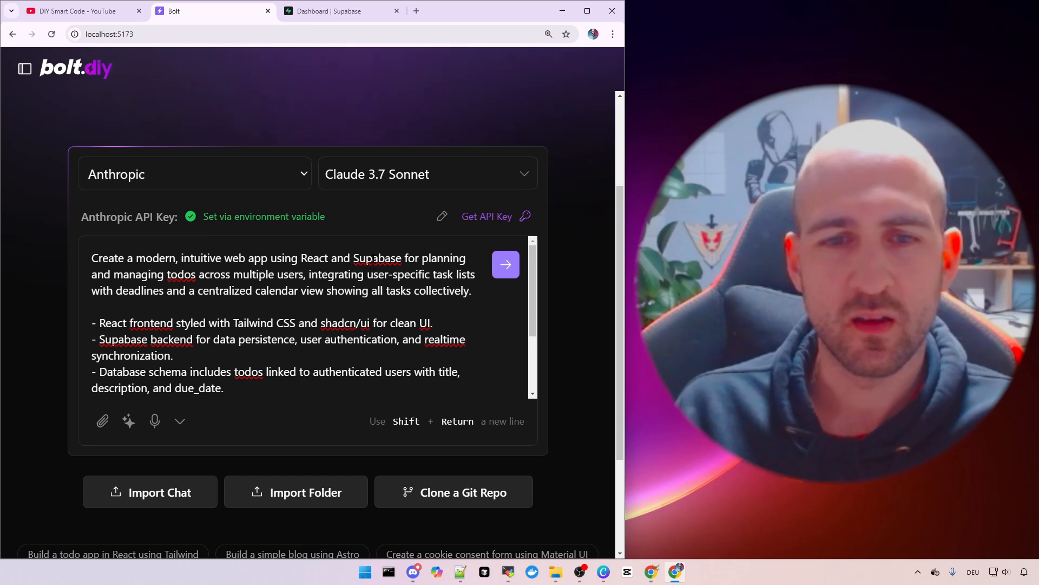
{"action": "left_click_drag", "start_coordinate": [384, 256], "coordinate": [319, 259]}
{"action": "left_click", "coordinate": [437, 257]}
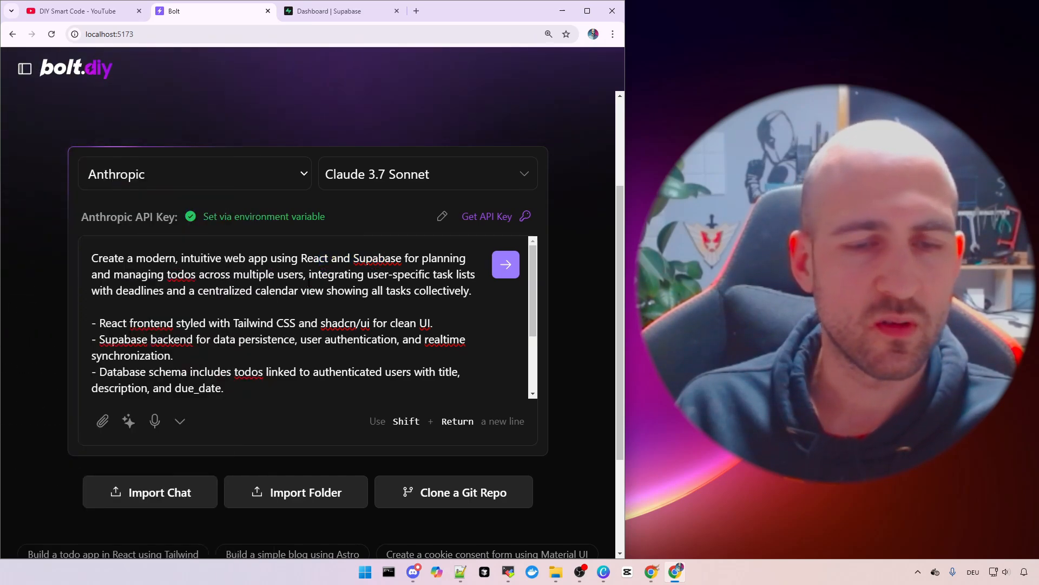
{"action": "left_click_drag", "start_coordinate": [250, 275], "coordinate": [229, 287]}
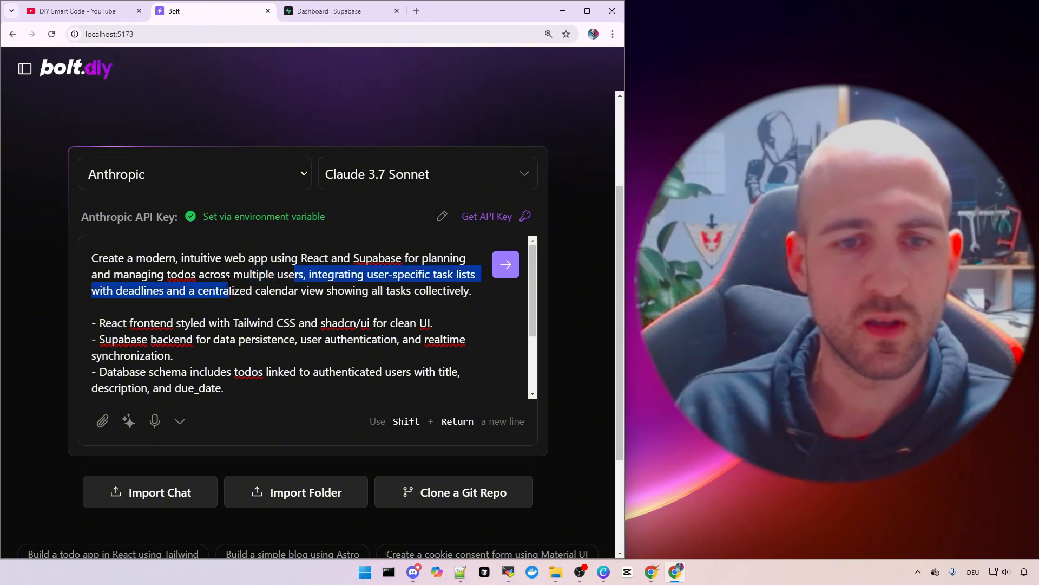
{"action": "left_click", "coordinate": [337, 311]}
{"action": "scroll", "coordinate": [353, 310], "scroll_direction": "down", "scroll_amount": 1}
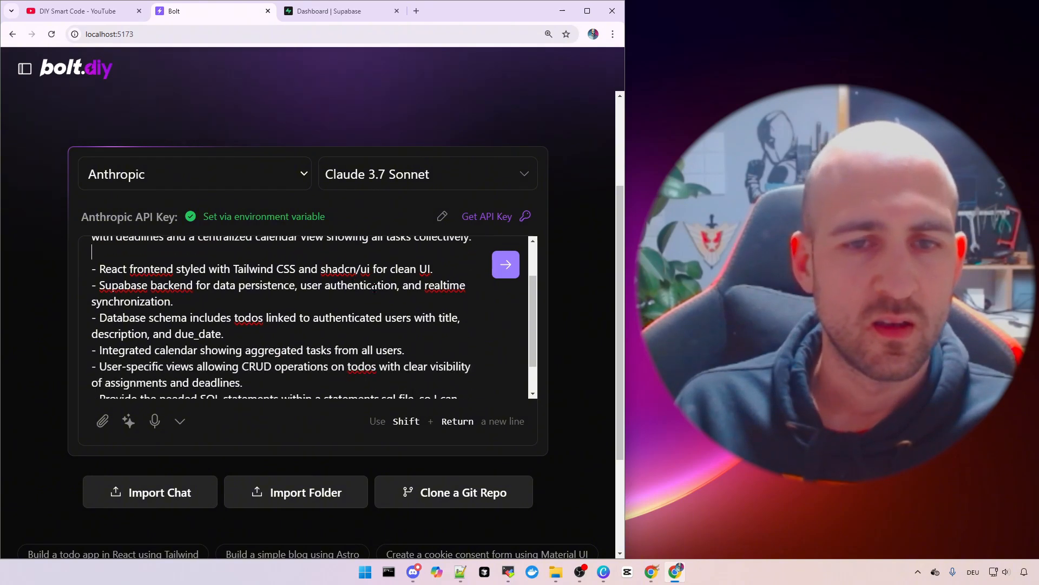
{"action": "scroll", "coordinate": [288, 287], "scroll_direction": "up", "scroll_amount": 1}
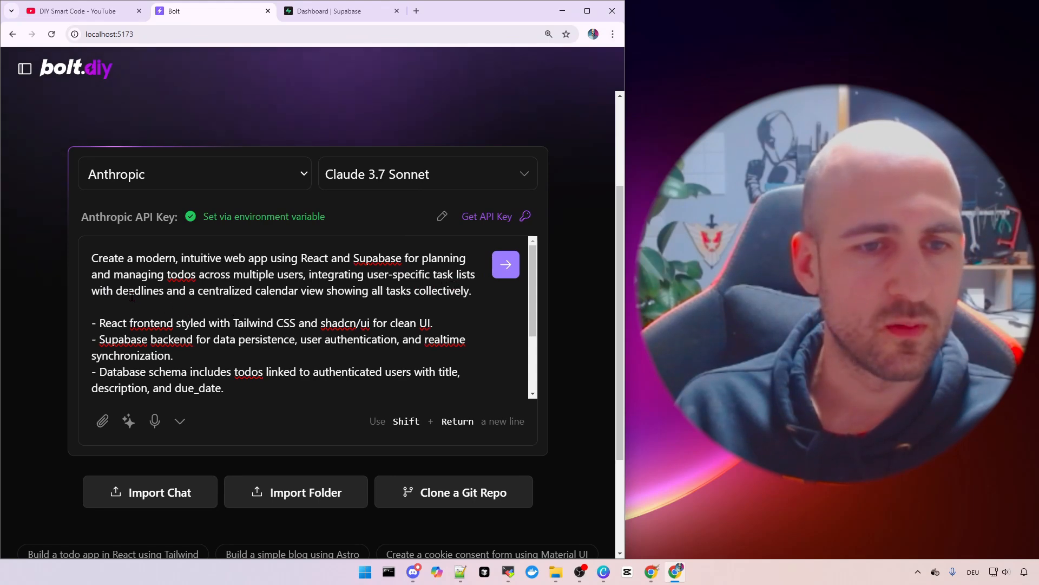
{"action": "left_click_drag", "start_coordinate": [132, 296], "coordinate": [289, 287]}
{"action": "left_click", "coordinate": [185, 305]}
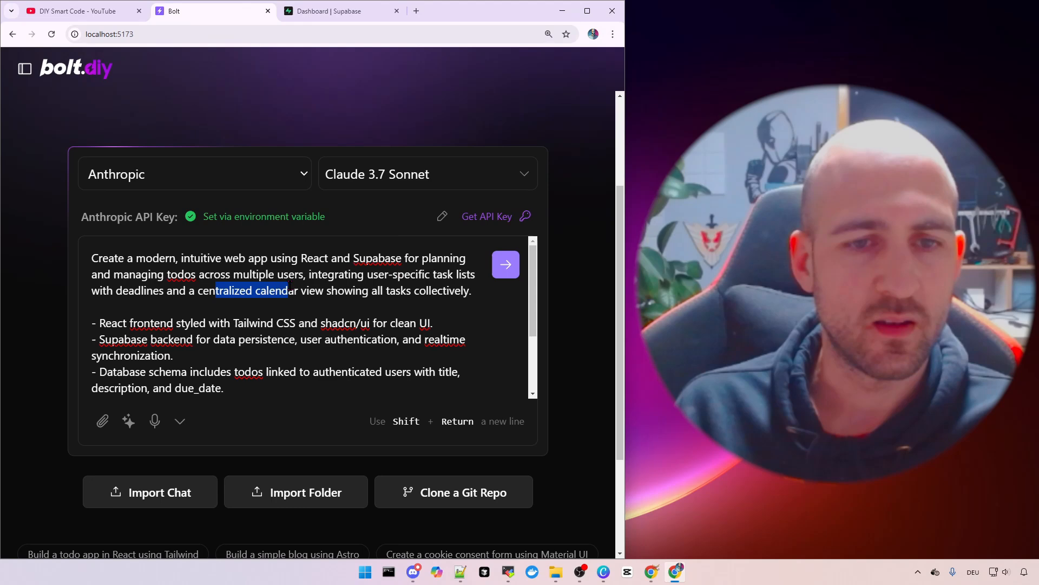
{"action": "left_click", "coordinate": [324, 292]}
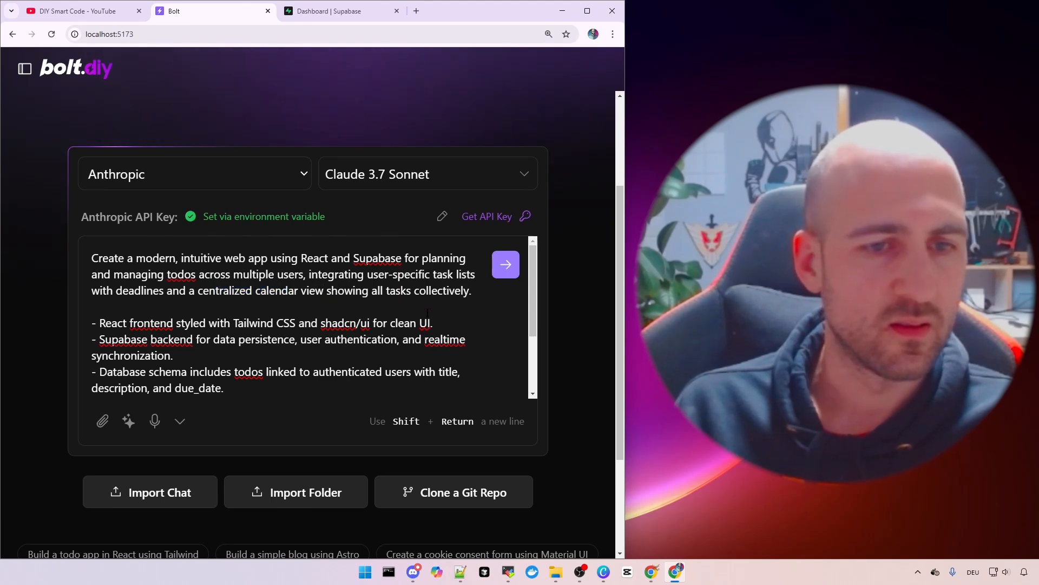
Highlight the Tailwind CSS, Supabase backend, data persistence, database schema and calendar requirements
{"action": "left_click_drag", "start_coordinate": [532, 296], "coordinate": [529, 329]}
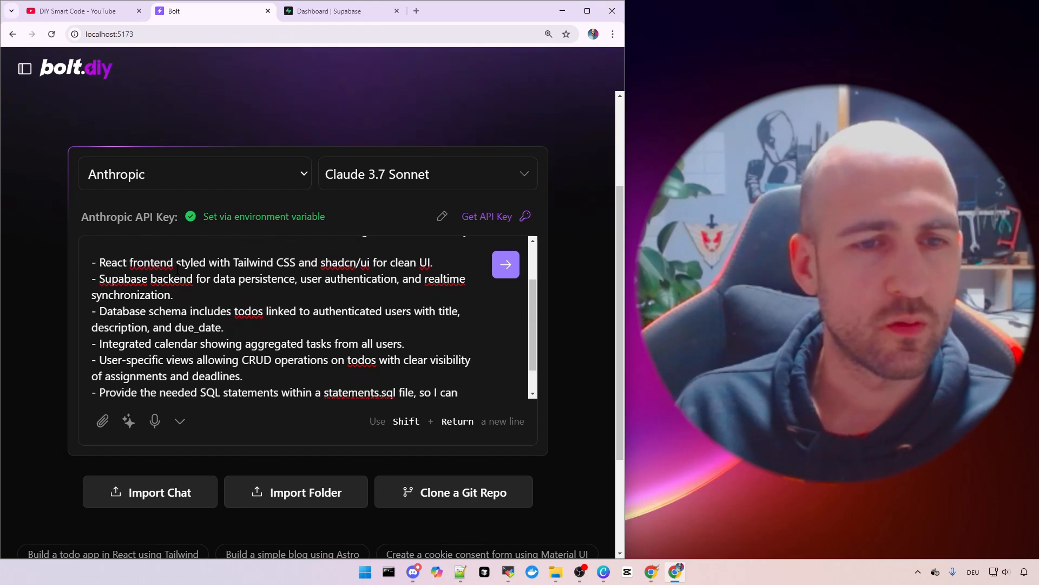
{"action": "left_click_drag", "start_coordinate": [257, 263], "coordinate": [361, 263]}
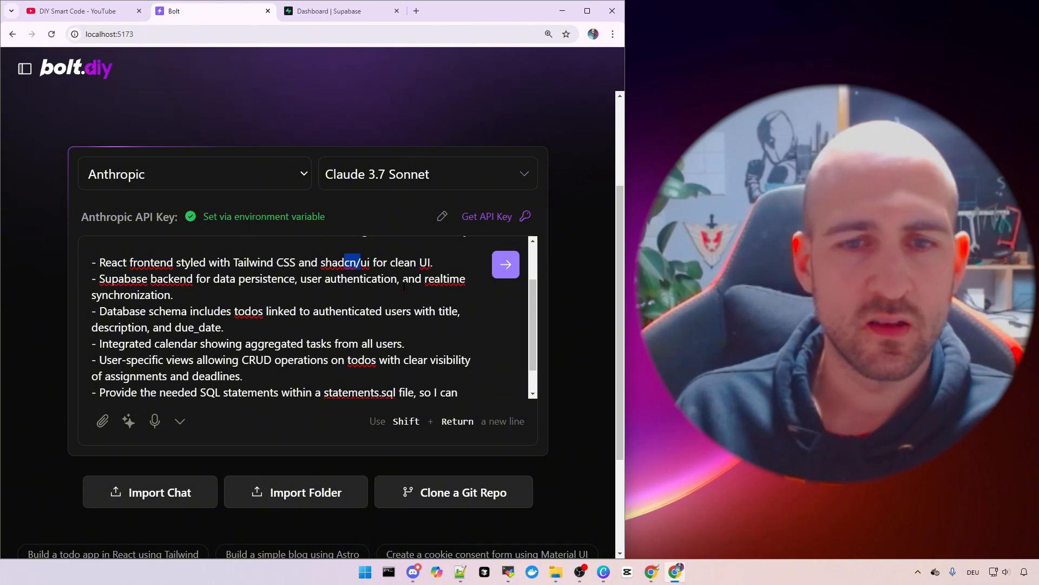
{"action": "left_click_drag", "start_coordinate": [131, 279], "coordinate": [163, 279]}
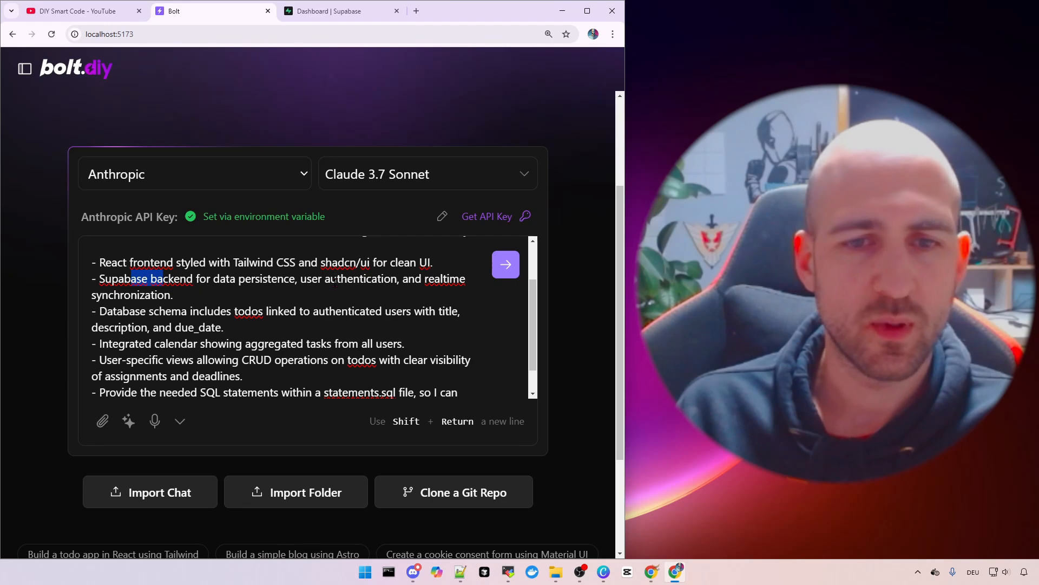
{"action": "left_click_drag", "start_coordinate": [213, 279], "coordinate": [262, 279]}
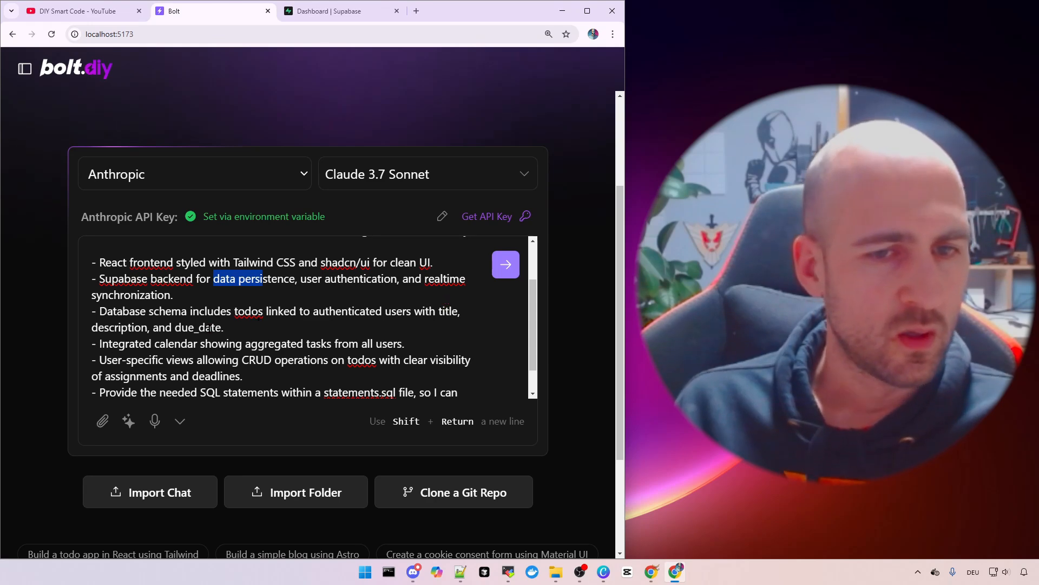
{"action": "left_click_drag", "start_coordinate": [146, 311], "coordinate": [219, 311]}
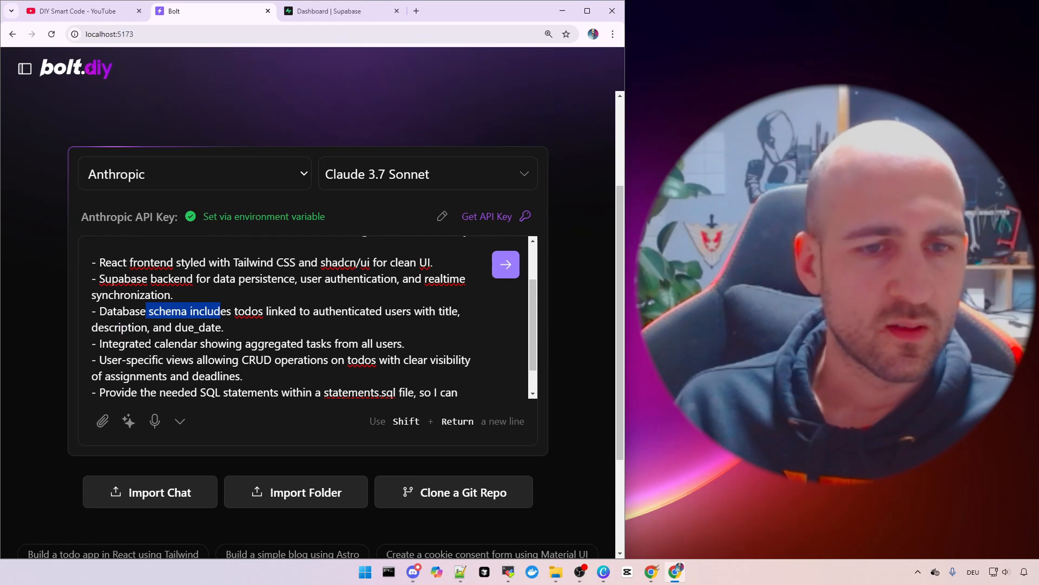
{"action": "left_click_drag", "start_coordinate": [118, 343], "coordinate": [321, 342]}
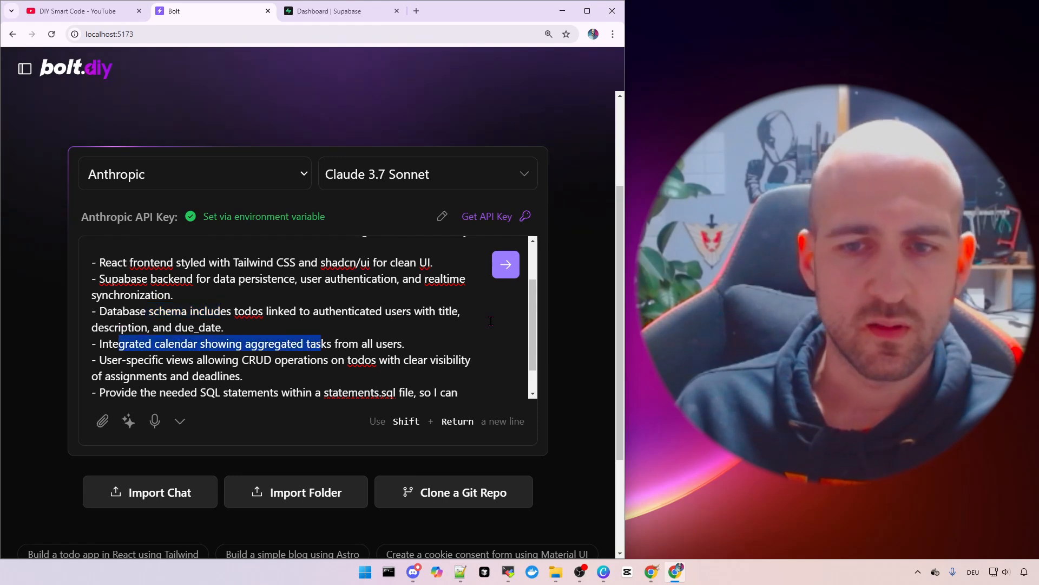
{"action": "scroll", "coordinate": [422, 359], "scroll_direction": "down", "scroll_amount": 2}
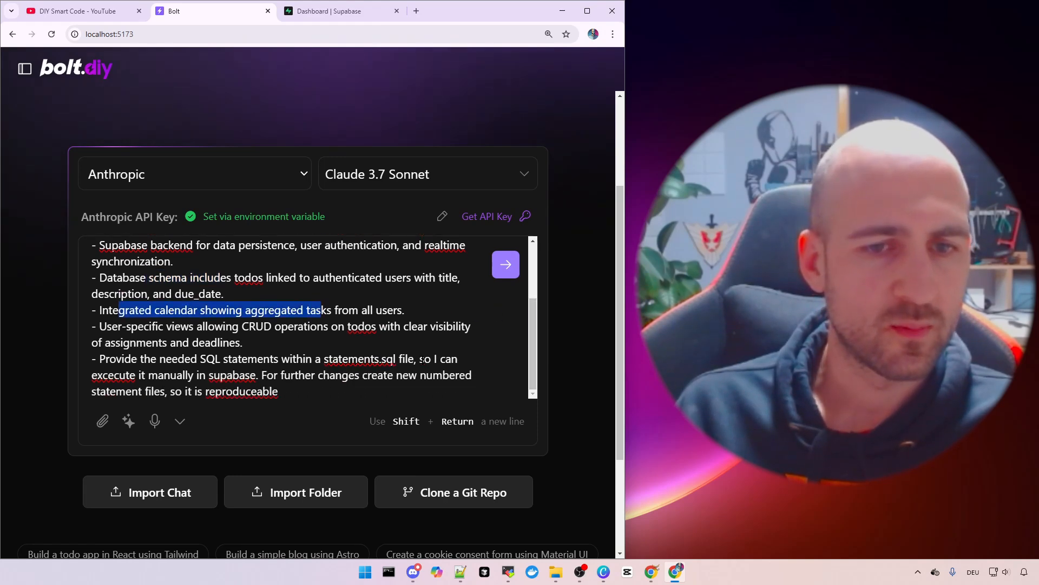
{"action": "left_click_drag", "start_coordinate": [106, 326], "coordinate": [317, 326]}
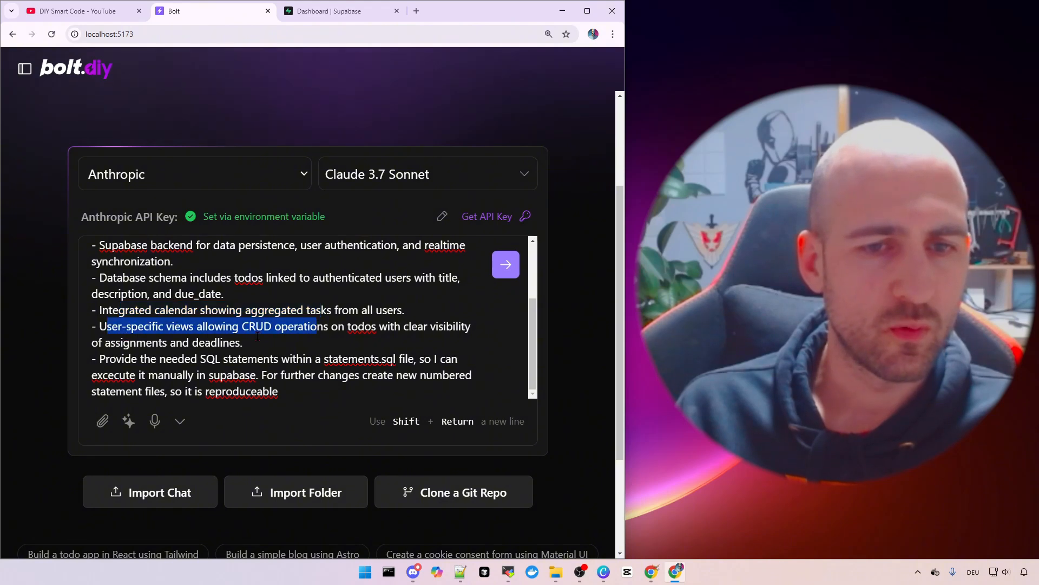
{"action": "left_click", "coordinate": [288, 338]}
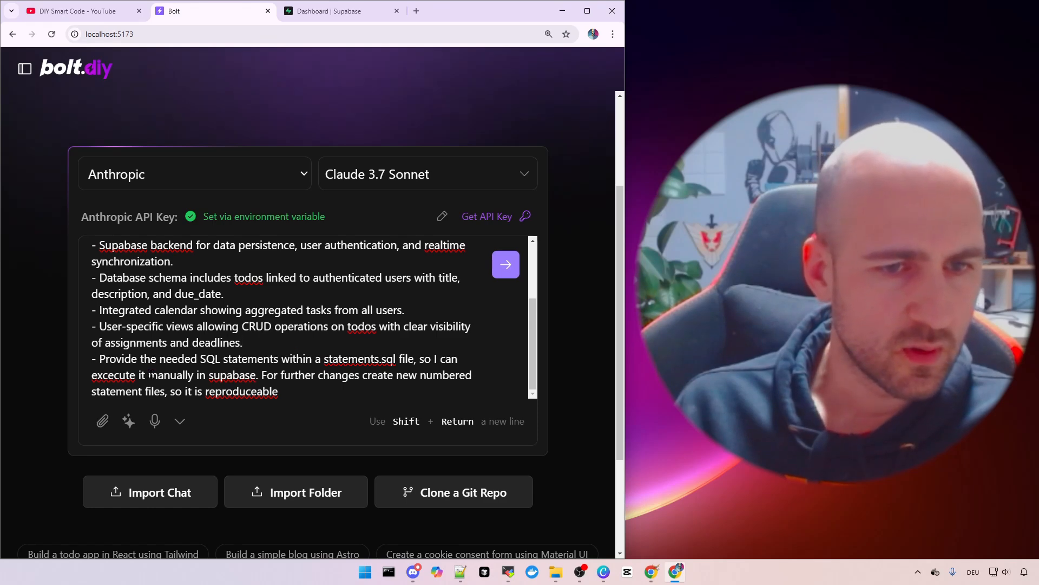
{"action": "left_click_drag", "start_coordinate": [104, 357], "coordinate": [276, 358]}
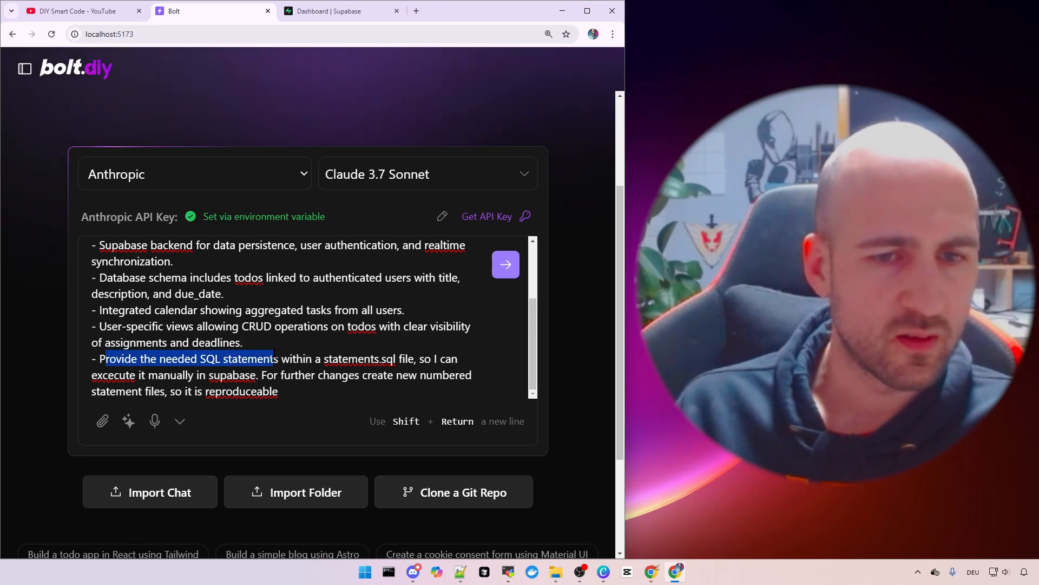
{"action": "left_click", "coordinate": [278, 348]}
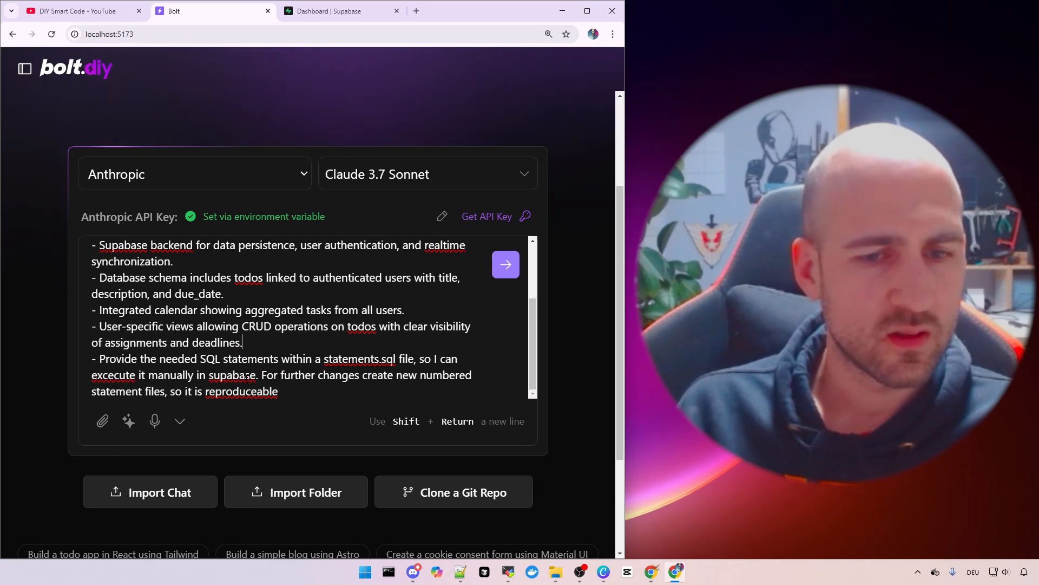
{"action": "scroll", "coordinate": [247, 376], "scroll_direction": "up", "scroll_amount": 4}
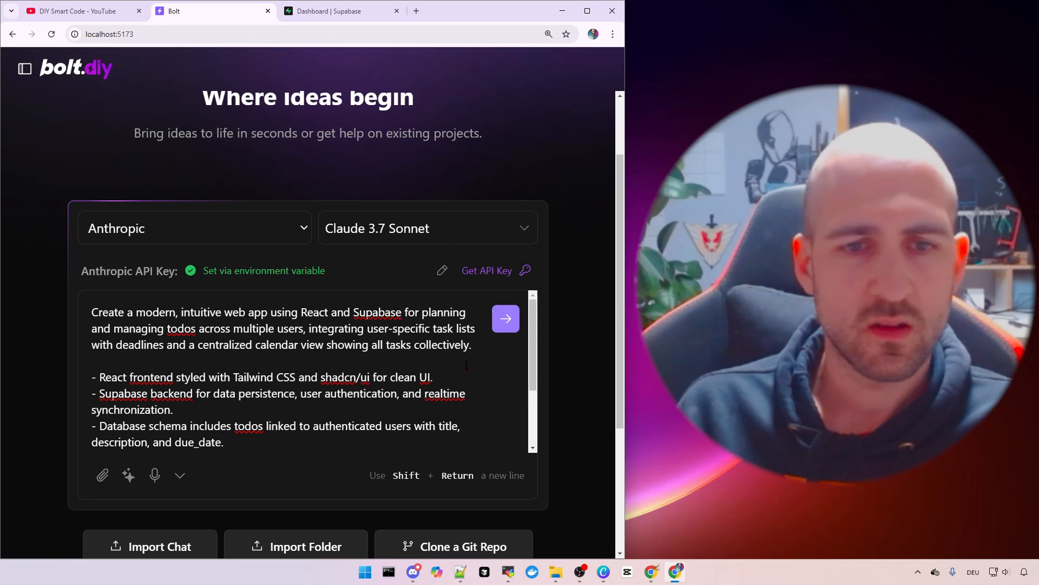
Send the todo-app prompt and maximize the browser to follow the React/Supabase generation
{"action": "left_click", "coordinate": [506, 319]}
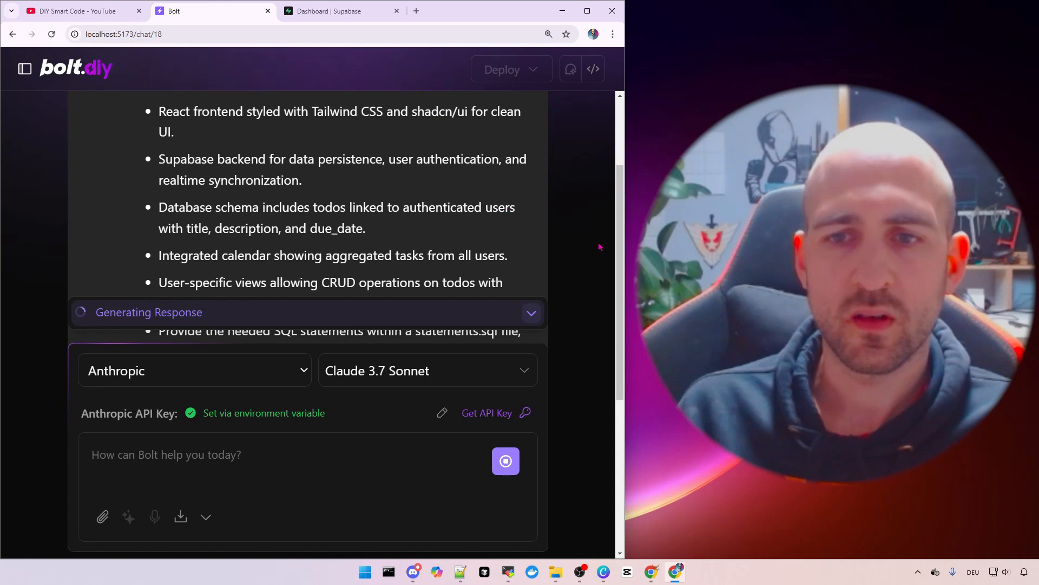
{"action": "key", "text": "ctrl+minus"}
{"action": "key", "text": "ctrl+minus"}
{"action": "key", "text": "ctrl+minus"}
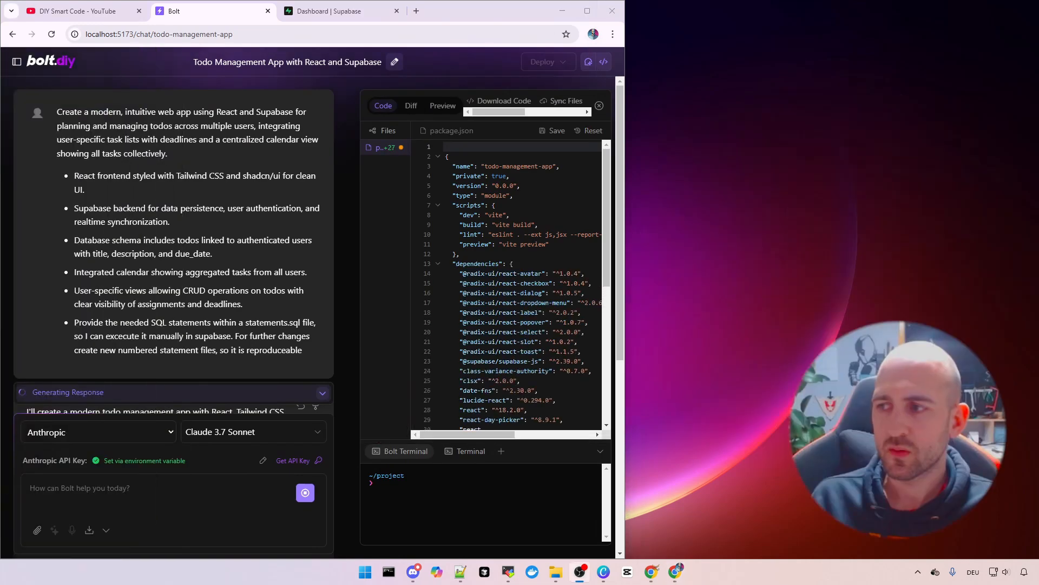
{"action": "left_click", "coordinate": [585, 16]}
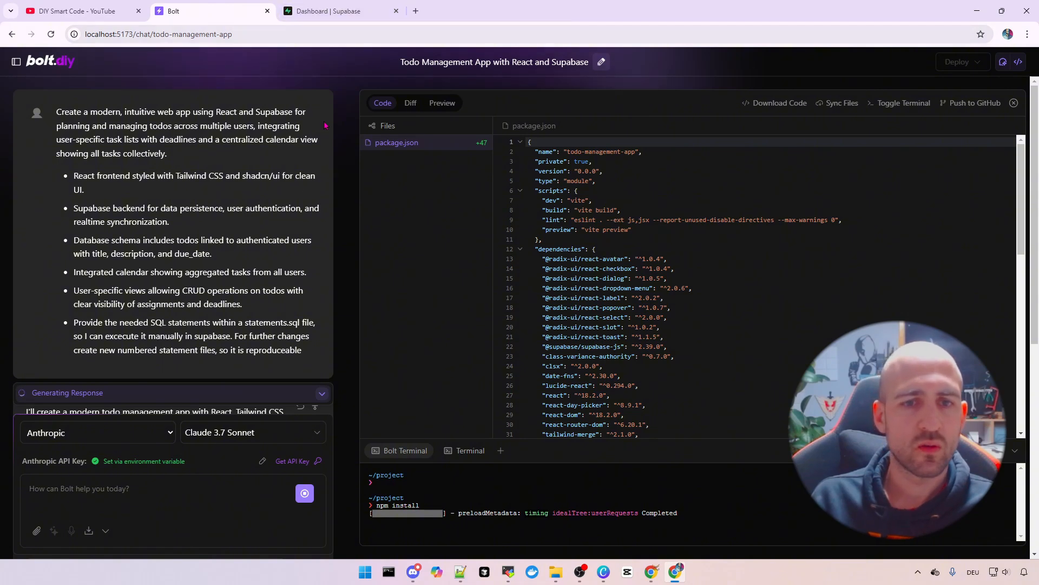
{"action": "scroll", "coordinate": [303, 206], "scroll_direction": "down", "scroll_amount": 10}
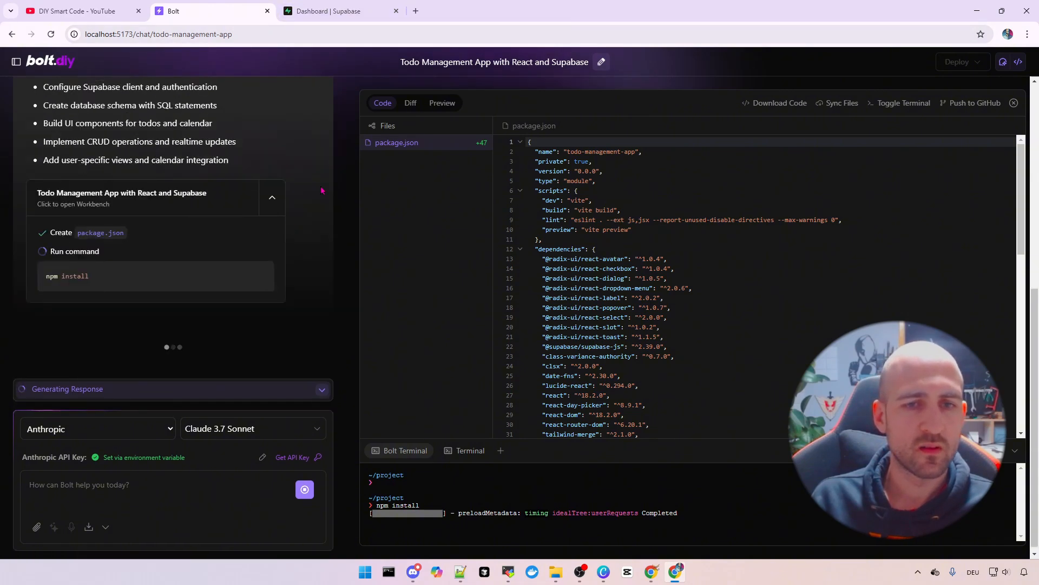
In the Supabase dashboard, start a new project under the smartcode.diy organization
{"action": "left_click", "coordinate": [337, 11]}
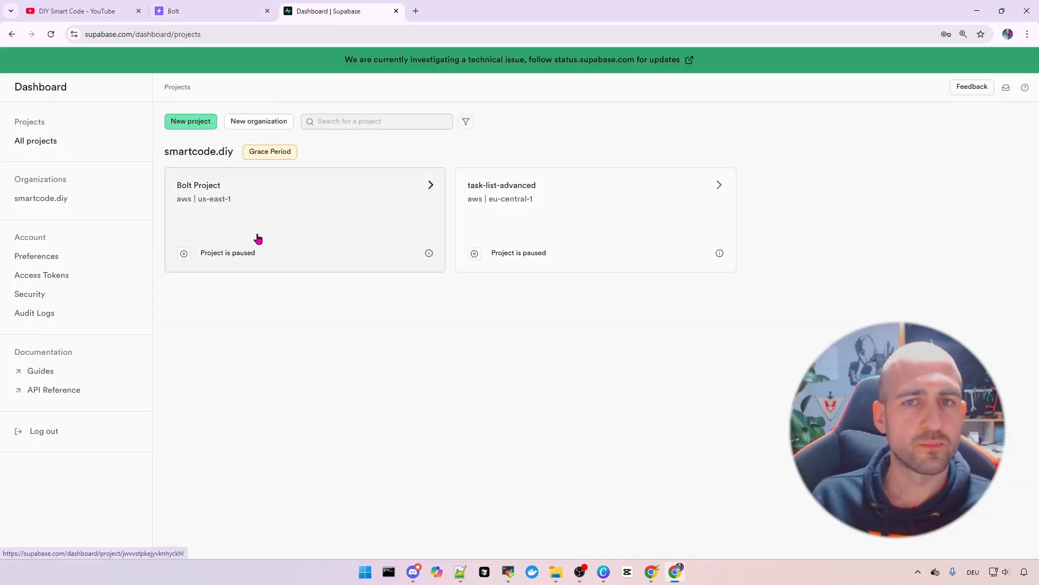
{"action": "left_click", "coordinate": [132, 34]}
{"action": "left_click_drag", "start_coordinate": [85, 34], "coordinate": [157, 34]}
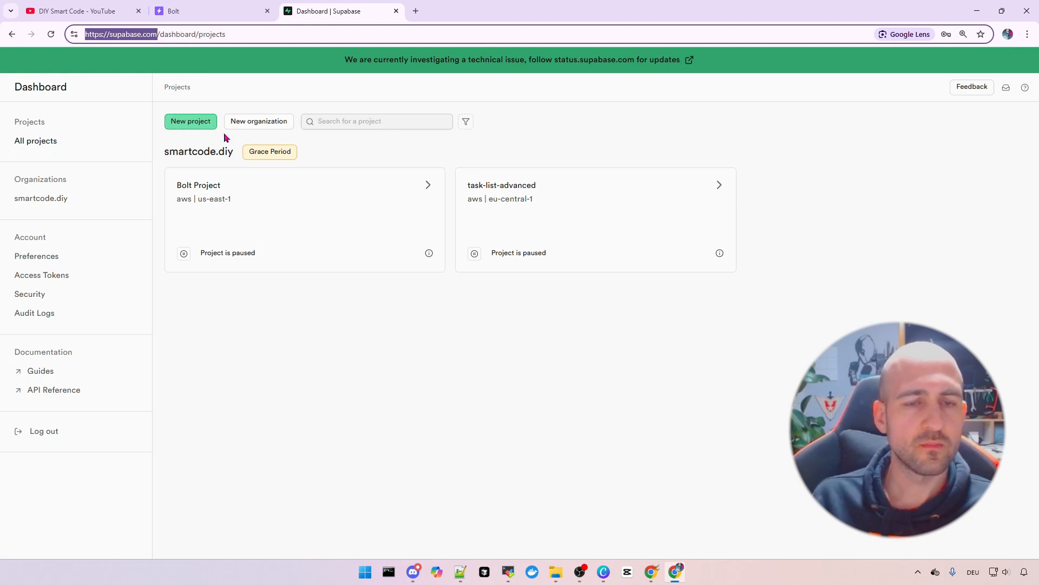
{"action": "left_click", "coordinate": [59, 142]}
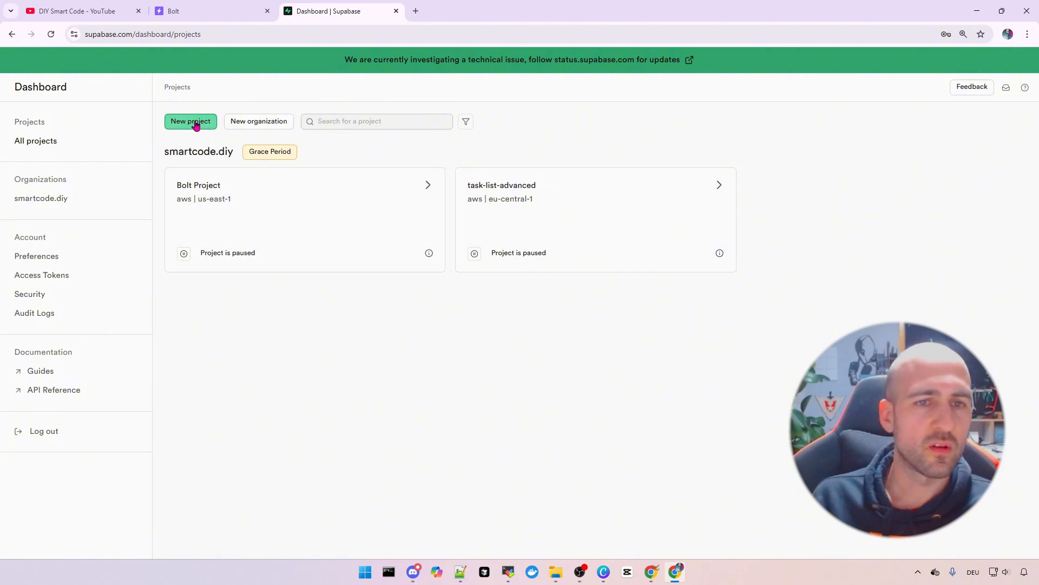
{"action": "scroll", "coordinate": [189, 128], "scroll_direction": "up", "scroll_amount": 5}
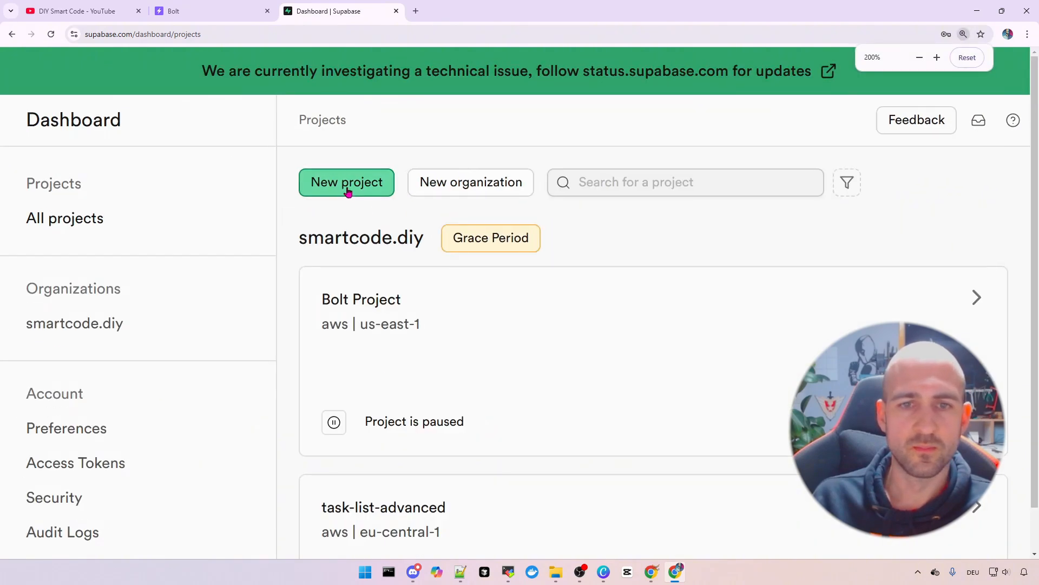
{"action": "left_click", "coordinate": [348, 188]}
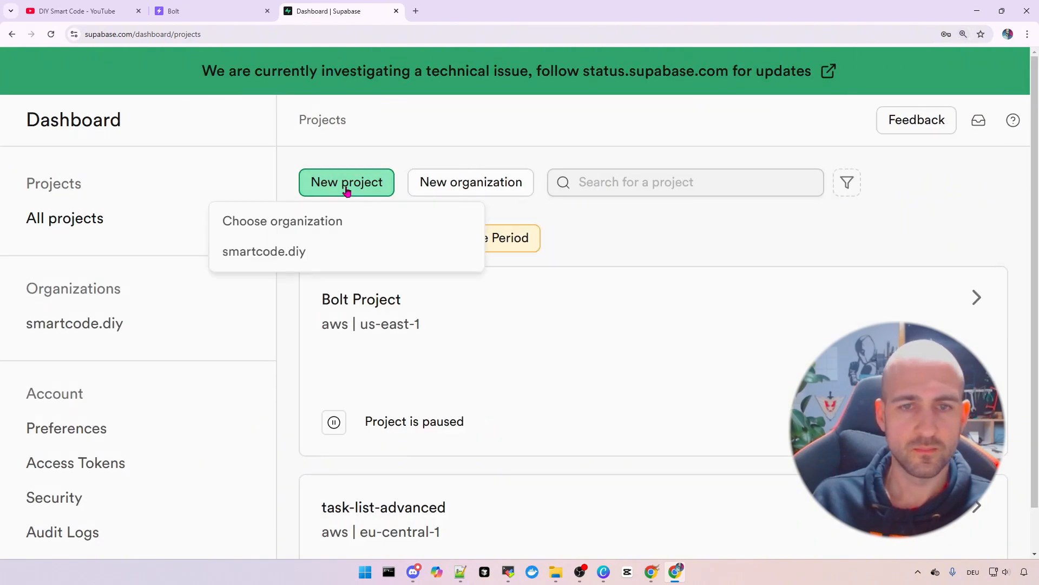
{"action": "left_click", "coordinate": [300, 253]}
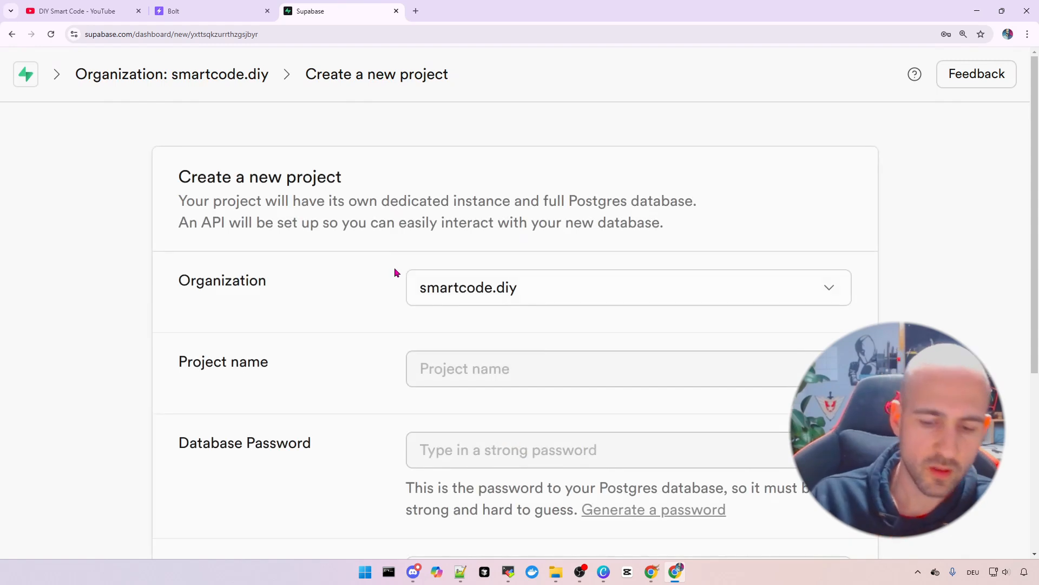
Name the project TodoListYoutube, enter a database password, and keep Central EU (Frankfurt)
{"action": "key", "text": "ctrl+0"}
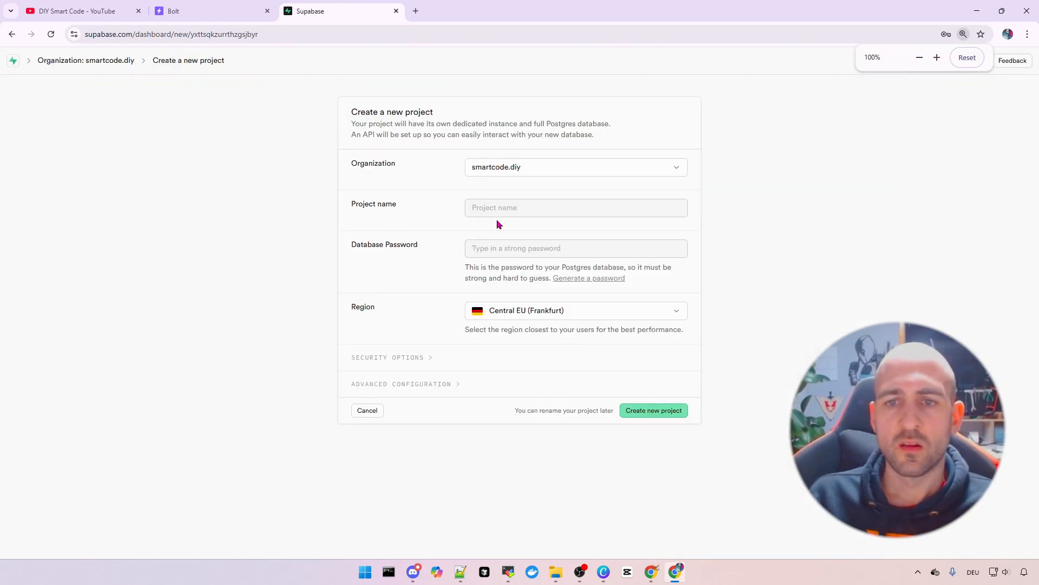
{"action": "left_click", "coordinate": [514, 207]}
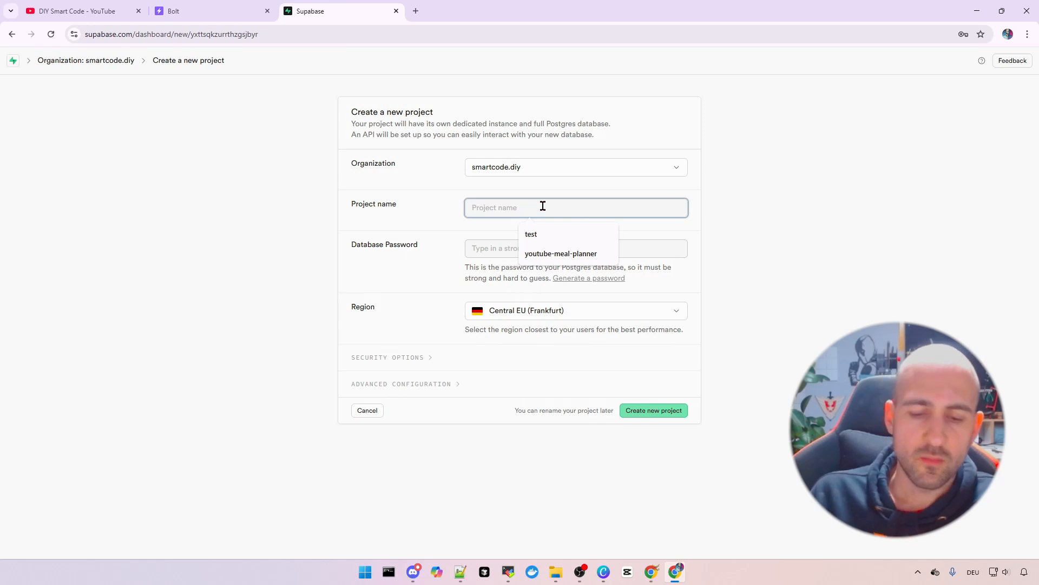
{"action": "type", "text": "Tod"}
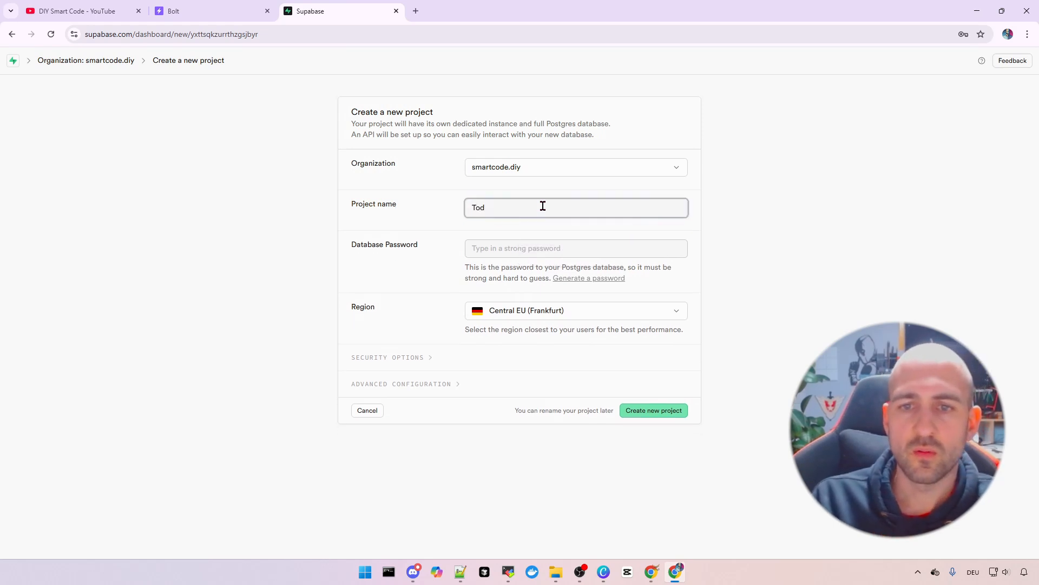
{"action": "type", "text": "oListYoutu"}
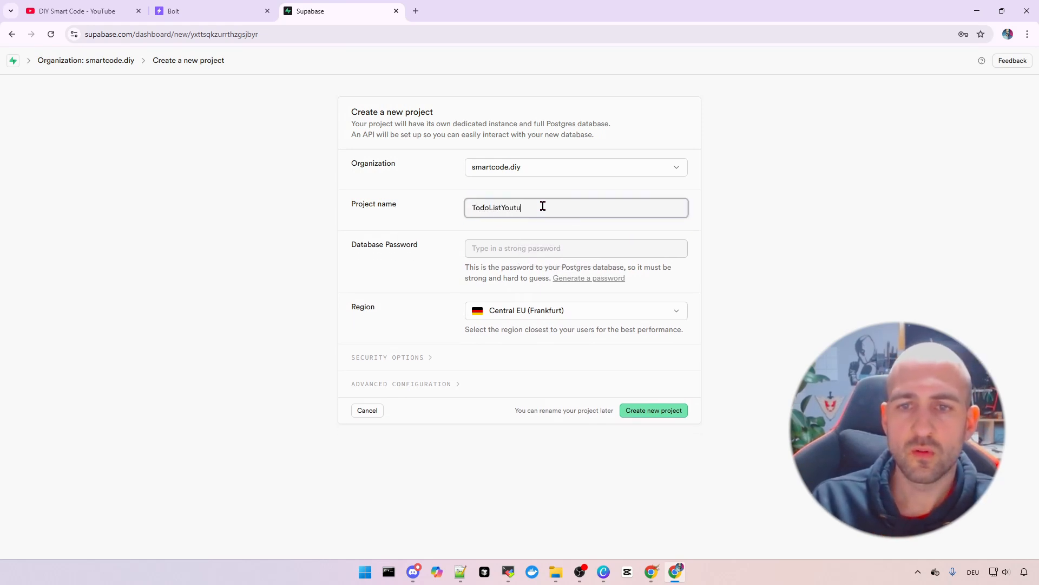
{"action": "type", "text": "be"}
{"action": "left_click", "coordinate": [521, 241]}
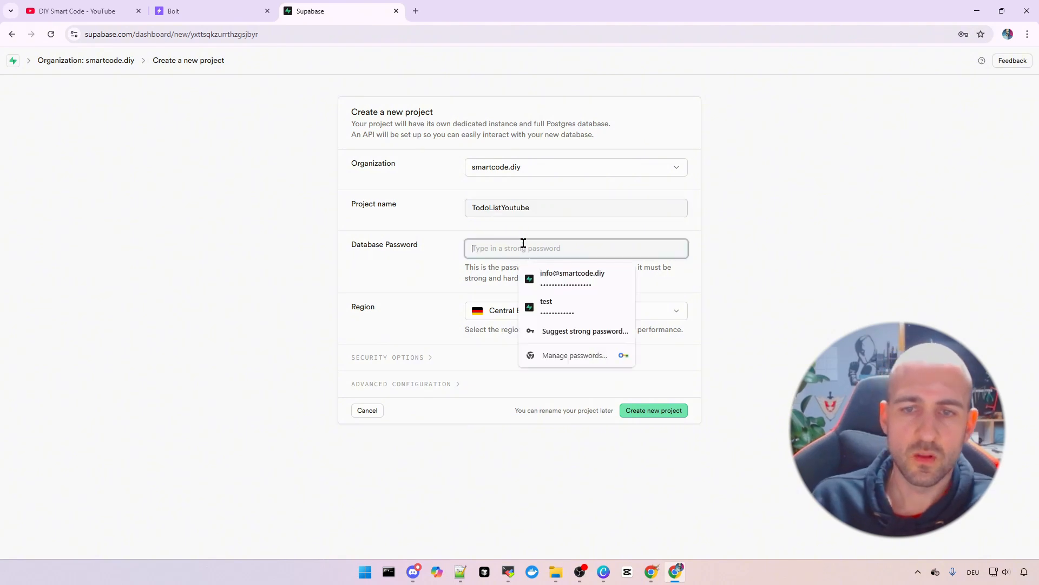
{"action": "type", "text": "********"}
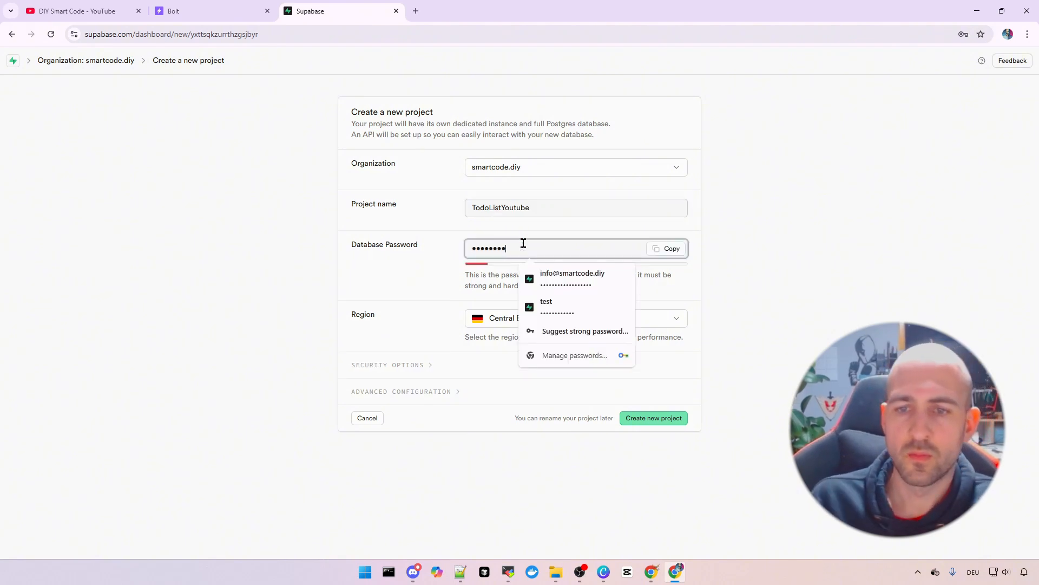
{"action": "left_click", "coordinate": [673, 420]}
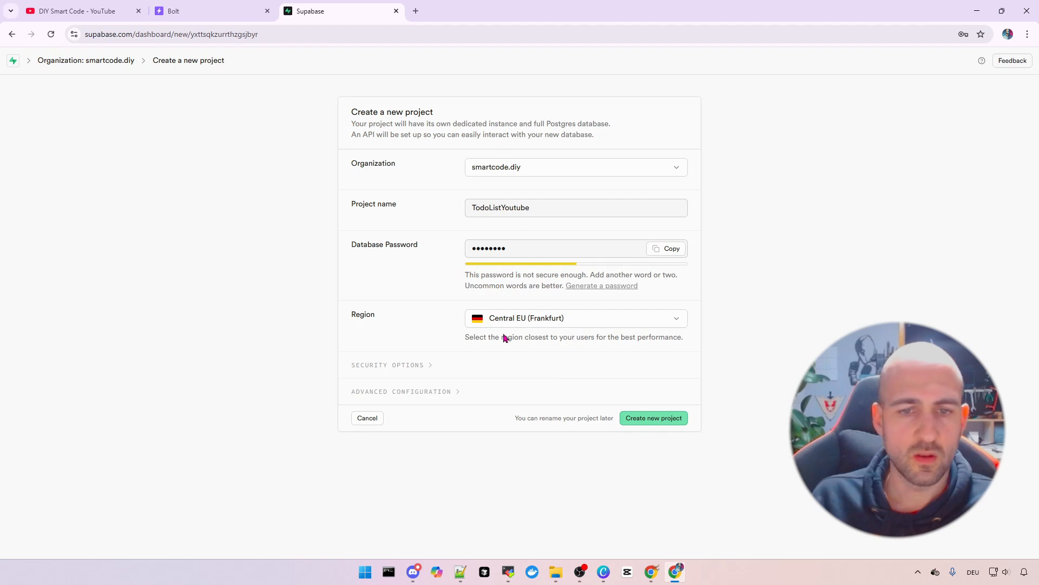
{"action": "left_click", "coordinate": [639, 309]}
{"action": "left_click", "coordinate": [638, 311]}
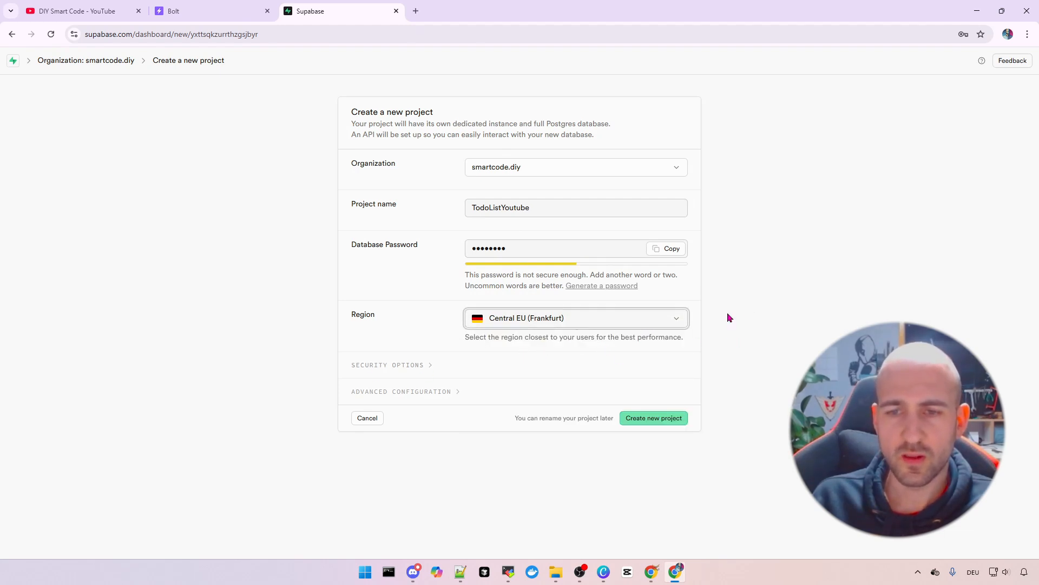
Create the TodoListYoutube project, decline saving the password, and check its service status
{"action": "left_click", "coordinate": [651, 419]}
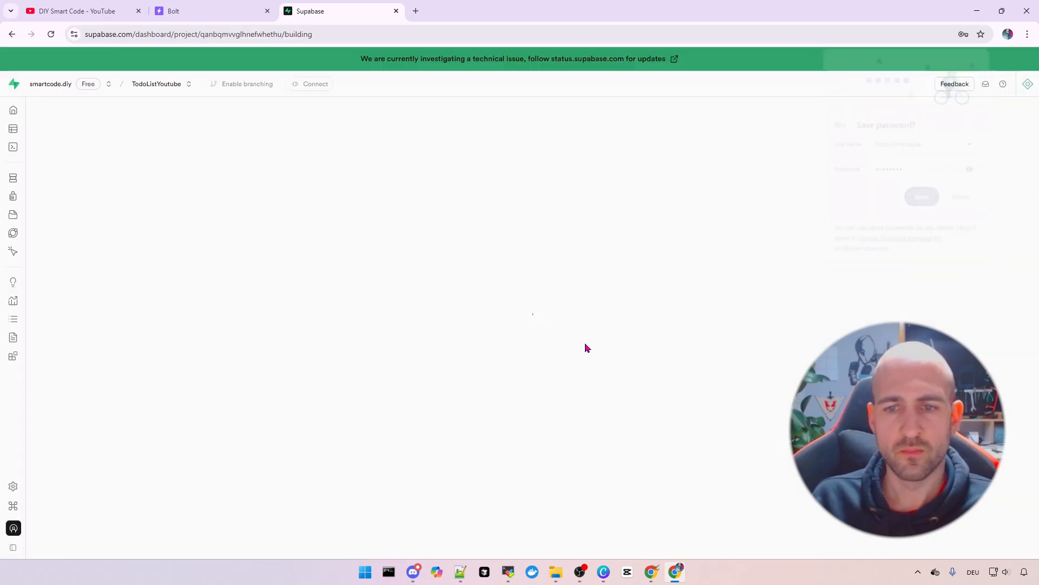
{"action": "left_click", "coordinate": [964, 198]}
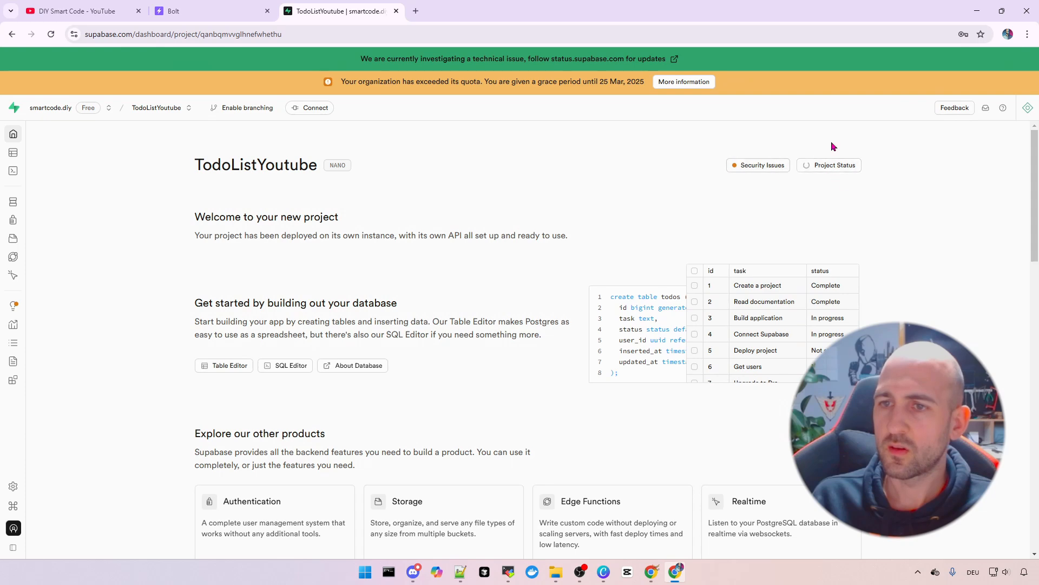
{"action": "key", "text": "ctrl+plus"}
{"action": "key", "text": "ctrl+plus"}
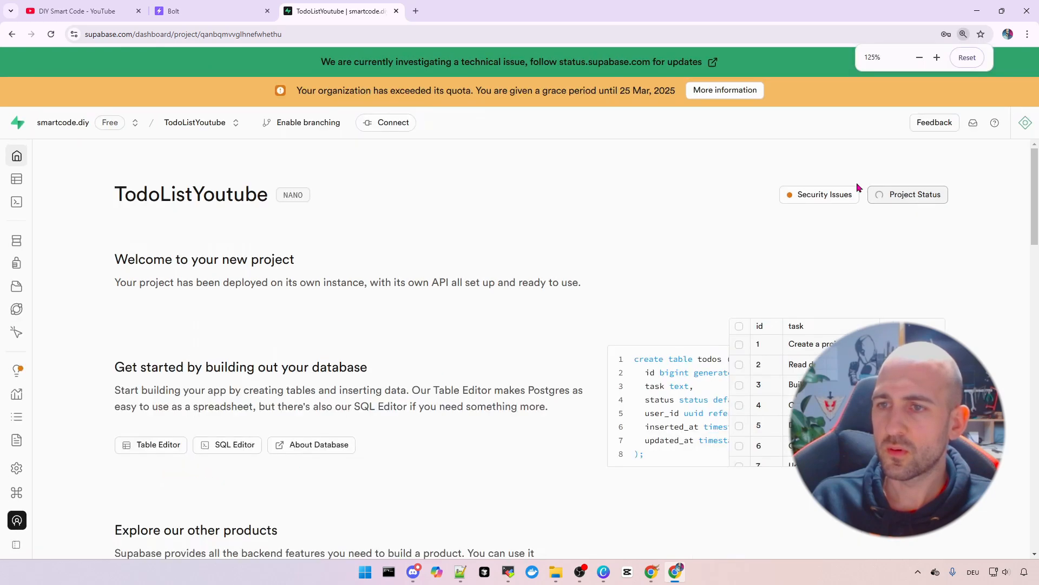
{"action": "left_click", "coordinate": [924, 204]}
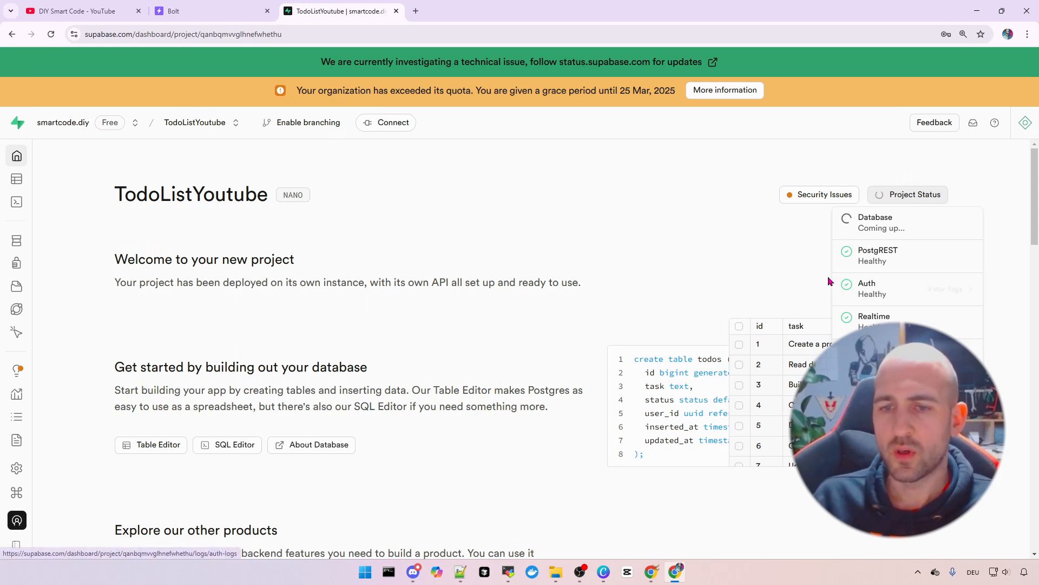
{"action": "left_click", "coordinate": [698, 253]}
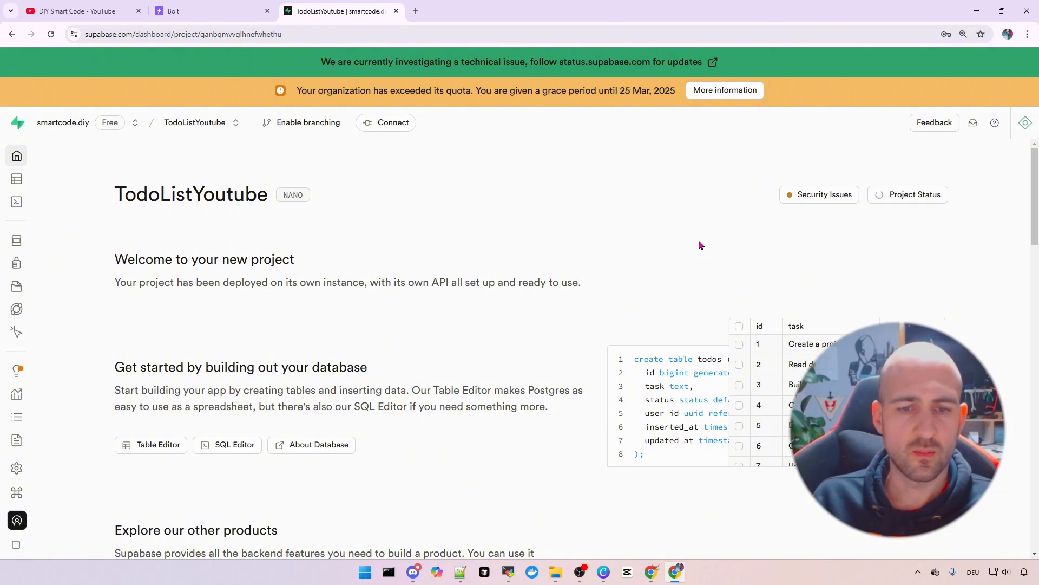
{"action": "key", "text": "ctrl+minus"}
{"action": "scroll", "coordinate": [633, 254], "scroll_direction": "down", "scroll_amount": 3}
Review the Project URL and the anon public API key in the Project API section
{"action": "scroll", "coordinate": [633, 249], "scroll_direction": "down", "scroll_amount": 5}
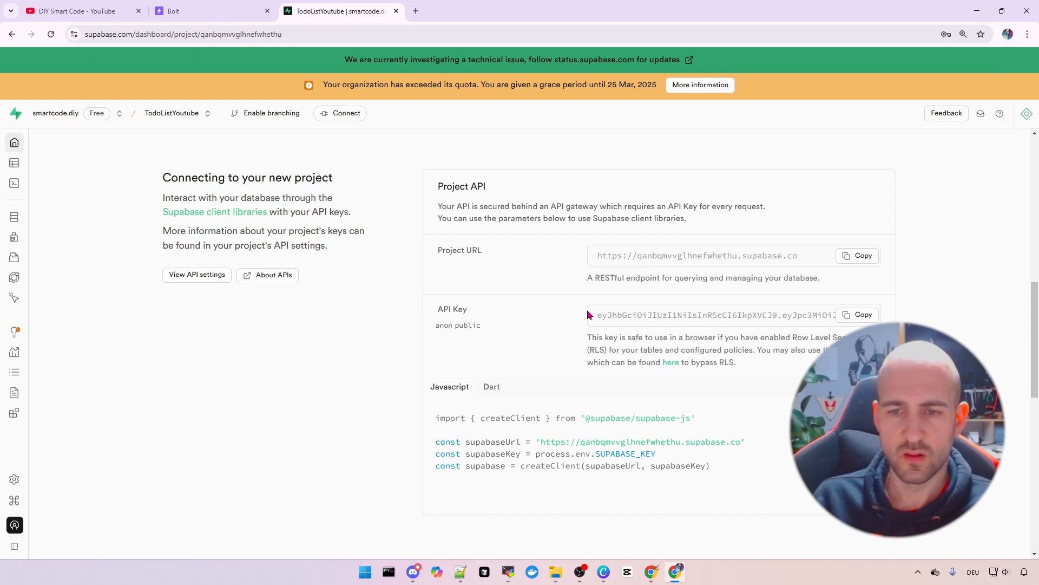
{"action": "left_click_drag", "start_coordinate": [443, 250], "coordinate": [502, 247]}
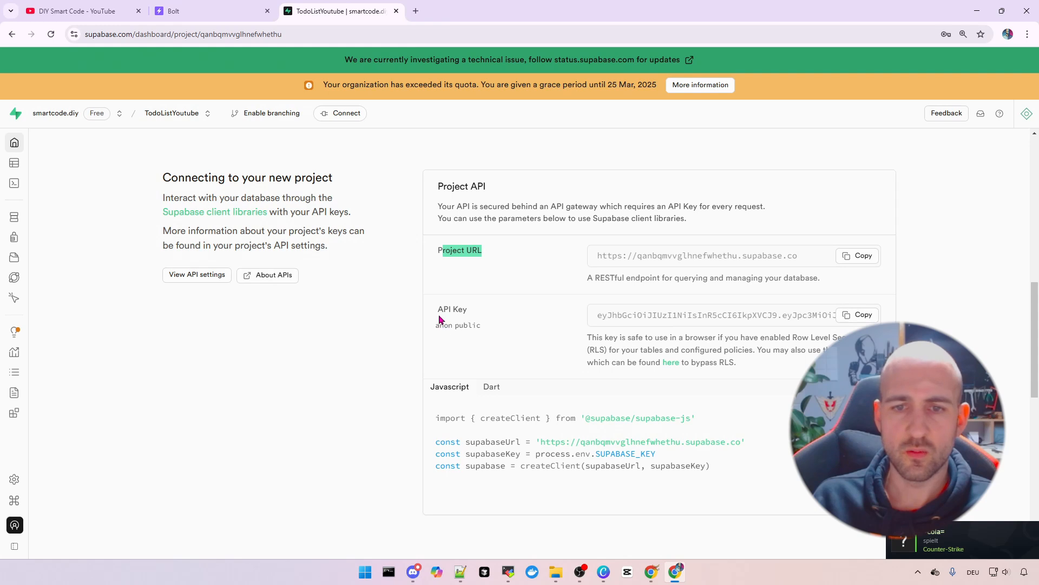
{"action": "left_click_drag", "start_coordinate": [440, 319], "coordinate": [508, 301]}
{"action": "double_click", "coordinate": [685, 320]}
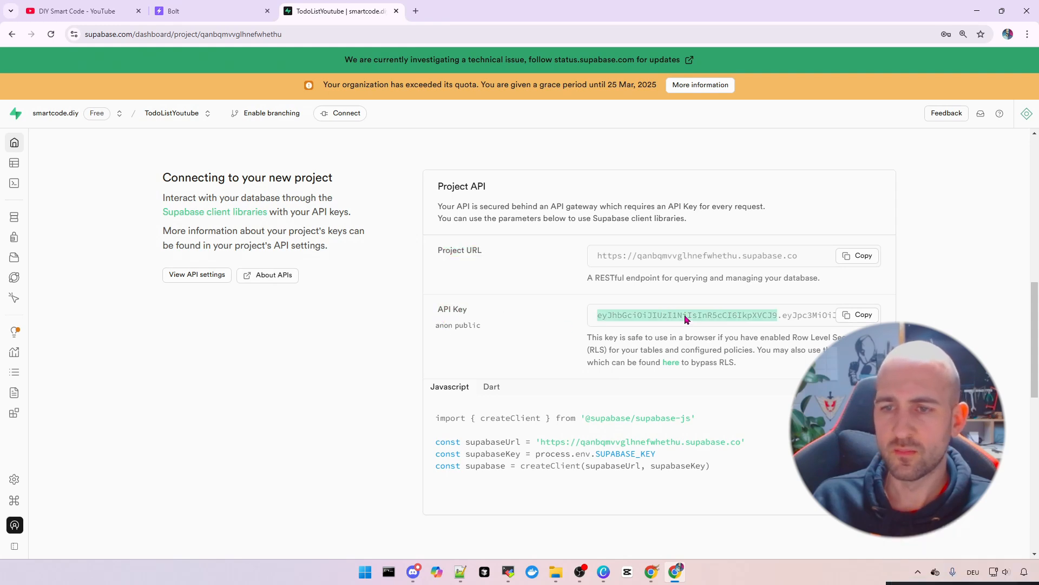
{"action": "triple_click", "coordinate": [685, 320]}
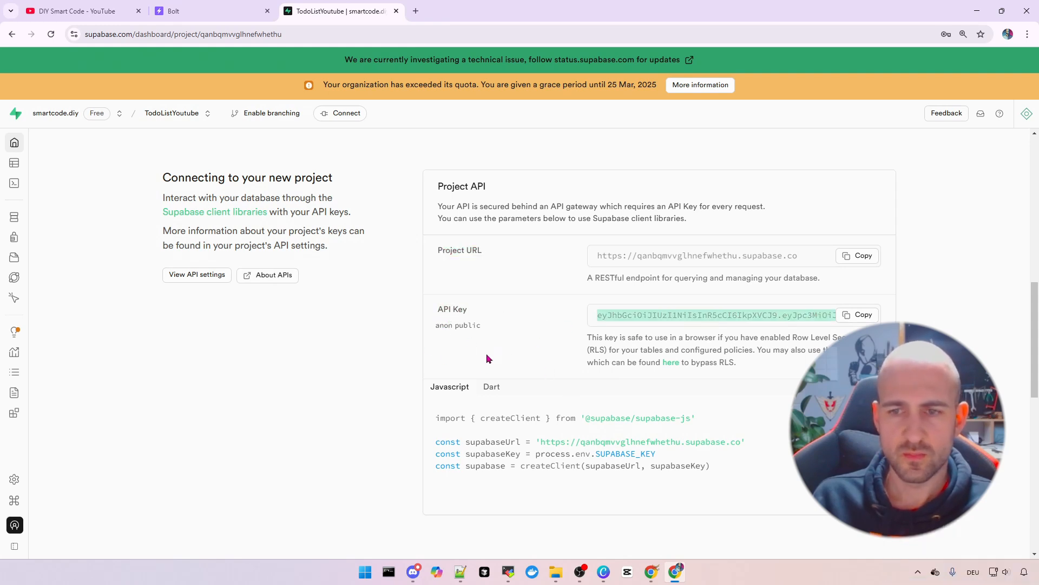
{"action": "left_click", "coordinate": [715, 320]}
Read the browser-safe and Row Level Security notes, copy the Project URL, return to Bolt
{"action": "left_click_drag", "start_coordinate": [614, 337], "coordinate": [772, 334]}
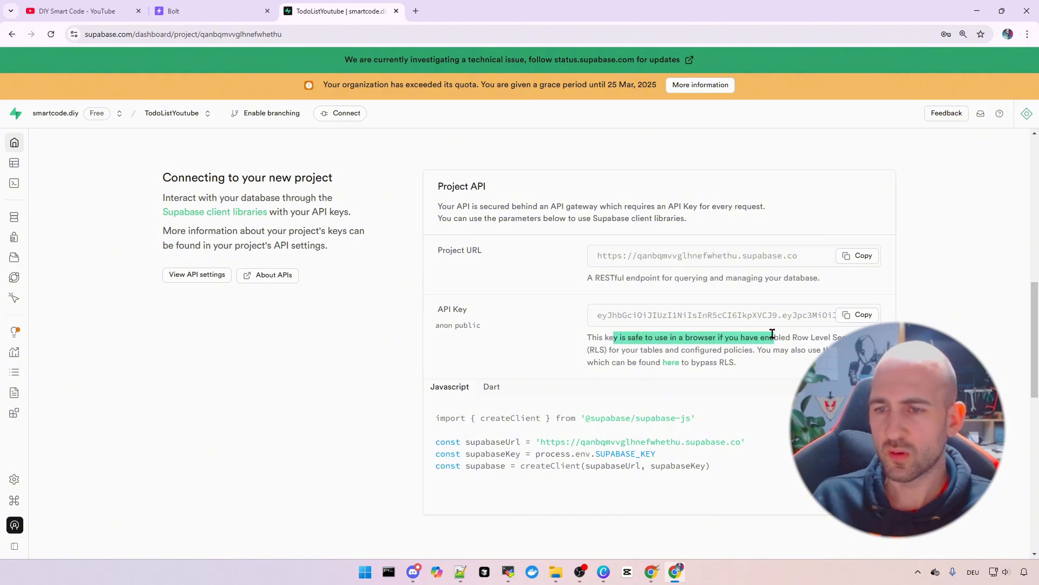
{"action": "left_click", "coordinate": [805, 362]}
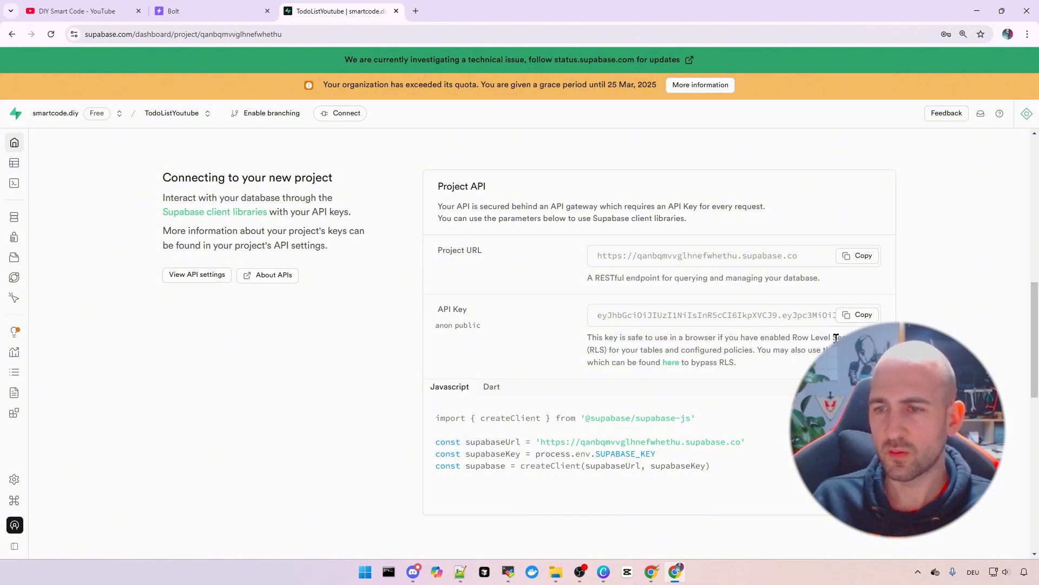
{"action": "left_click_drag", "start_coordinate": [830, 337], "coordinate": [828, 351]}
{"action": "left_click", "coordinate": [805, 367]}
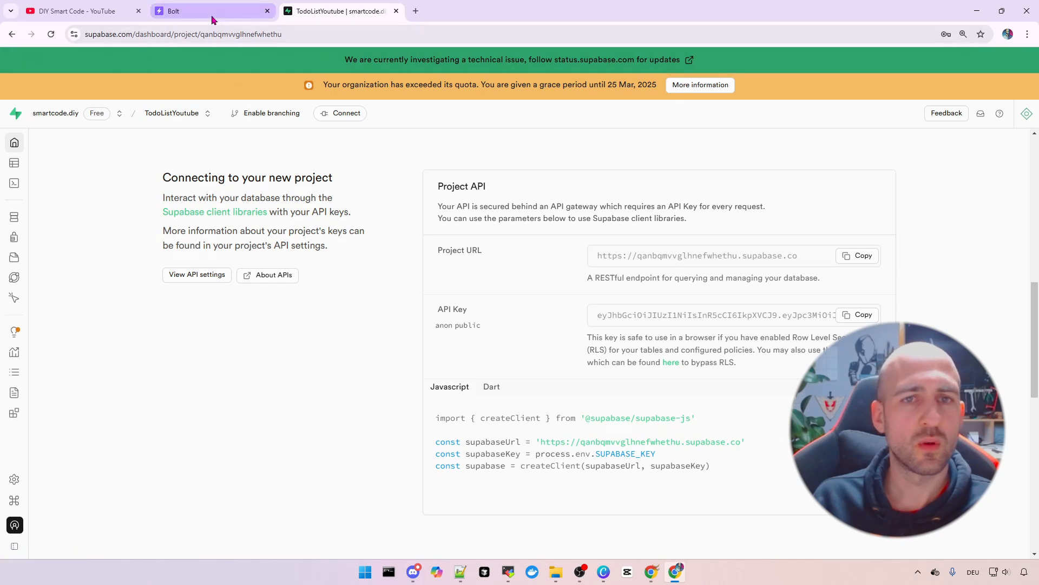
{"action": "left_click", "coordinate": [866, 258]}
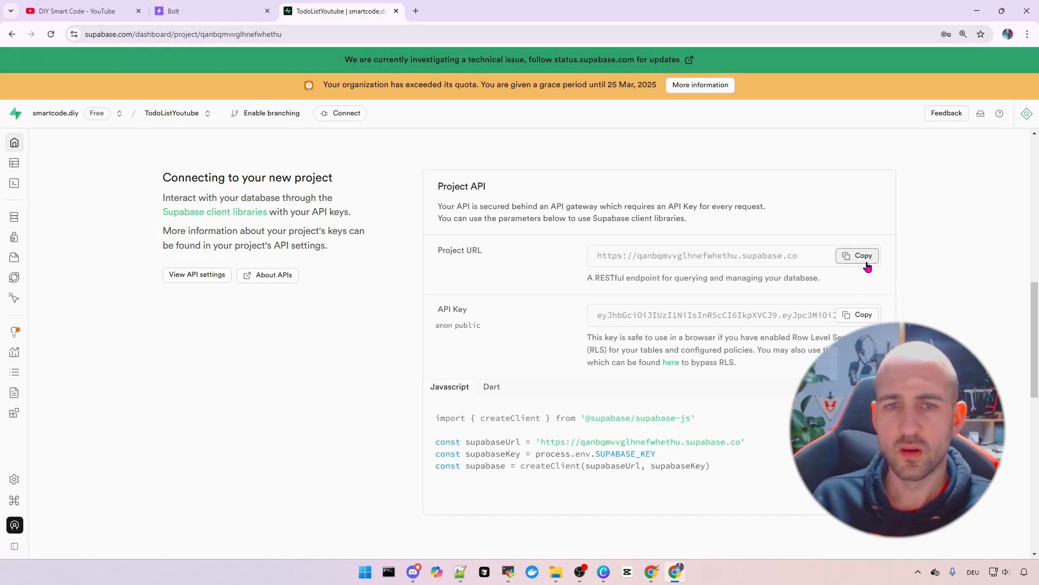
{"action": "left_click", "coordinate": [211, 15]}
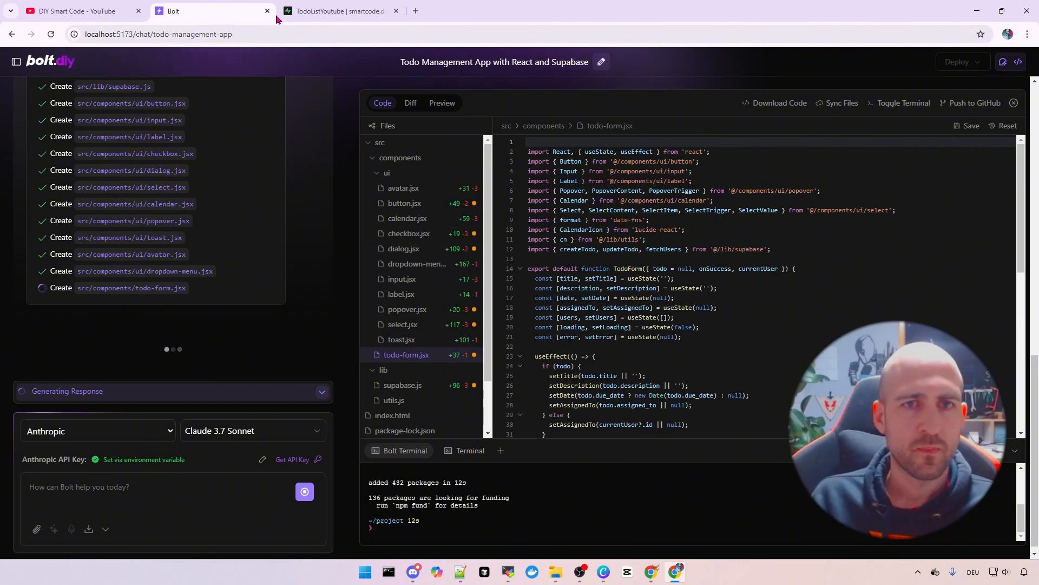
Return to the Supabase project and recheck its service status
{"action": "left_click", "coordinate": [320, 11]}
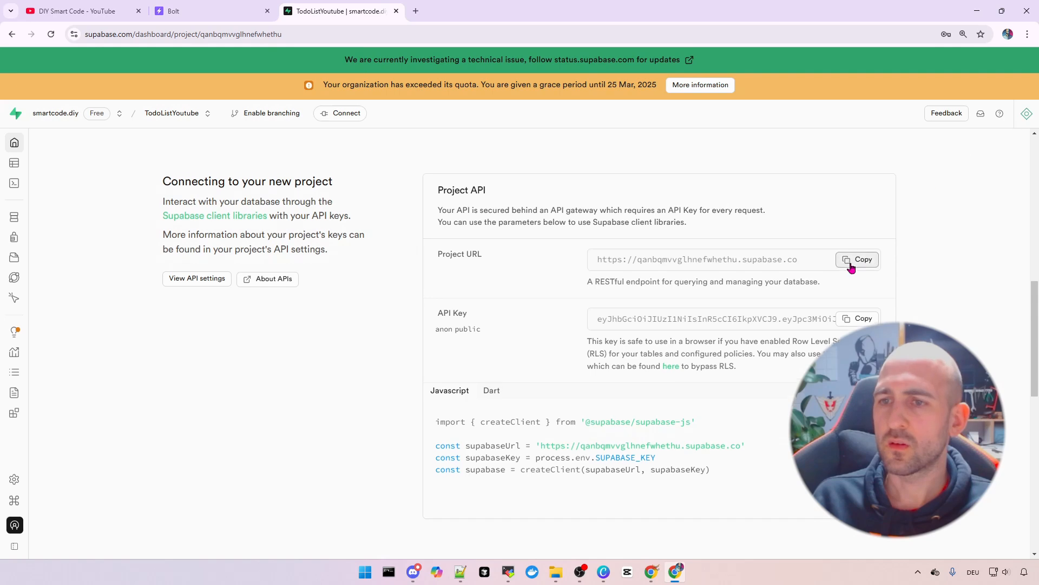
{"action": "scroll", "coordinate": [879, 241], "scroll_direction": "up", "scroll_amount": 10}
{"action": "left_click", "coordinate": [866, 177]}
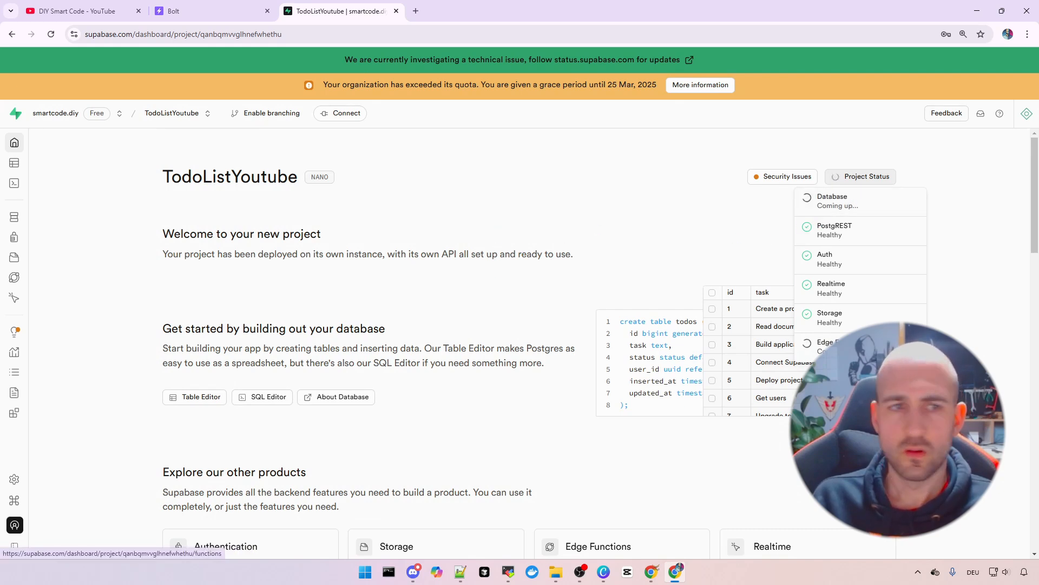
View the empty Authentication users list and add-user options, then the Policies page
{"action": "mouse_move", "coordinate": [22, 234]}
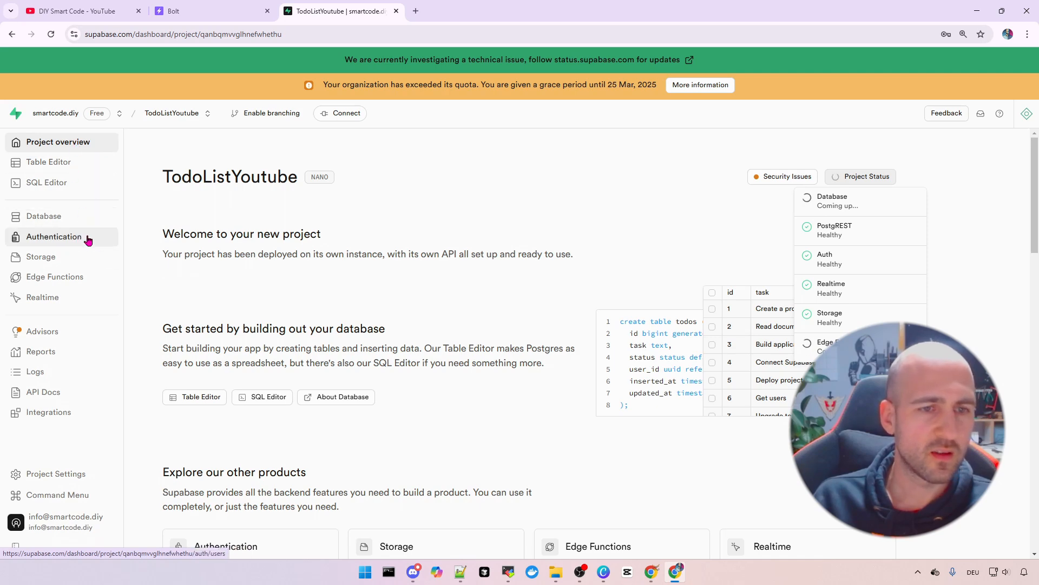
{"action": "scroll", "coordinate": [92, 256], "scroll_direction": "up", "scroll_amount": 4}
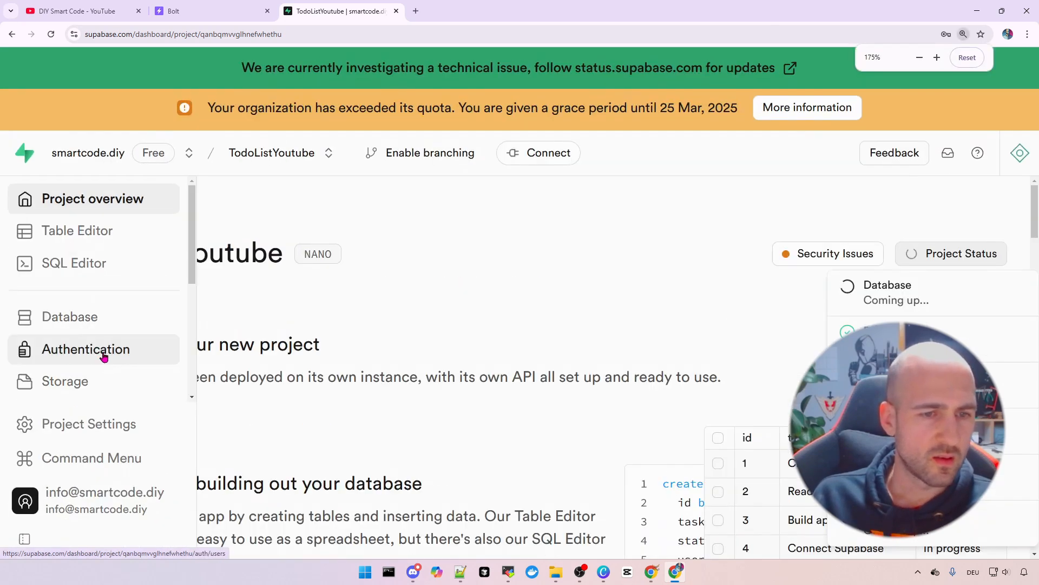
{"action": "left_click", "coordinate": [113, 352]}
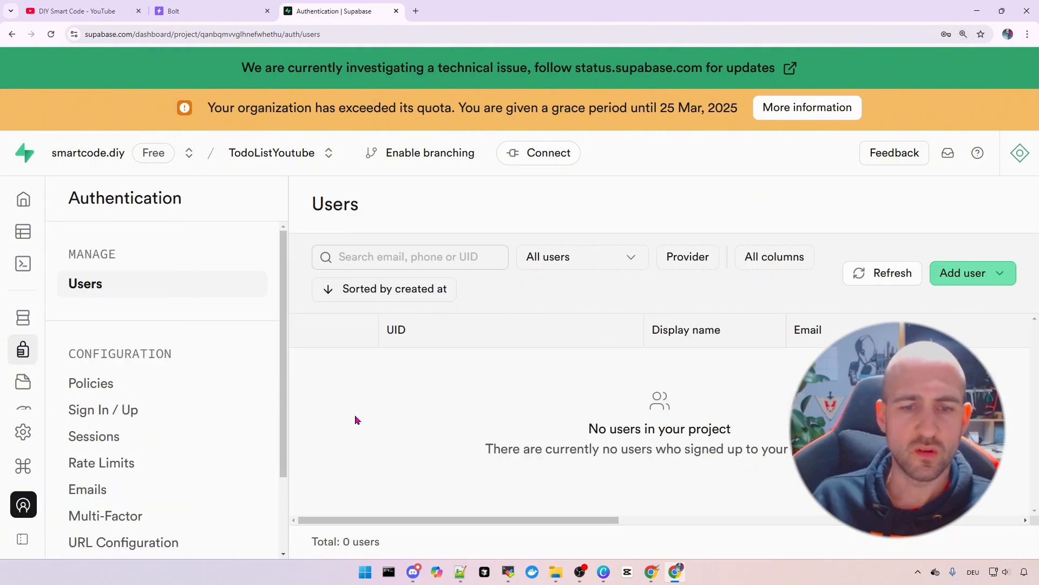
{"action": "scroll", "coordinate": [355, 414], "scroll_direction": "down", "scroll_amount": 2}
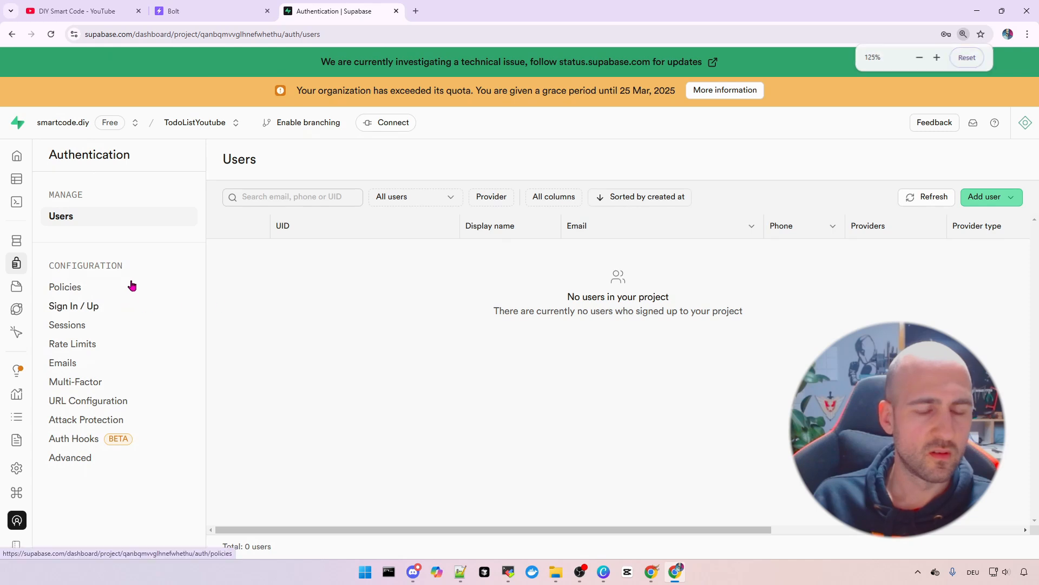
{"action": "left_click", "coordinate": [986, 197]}
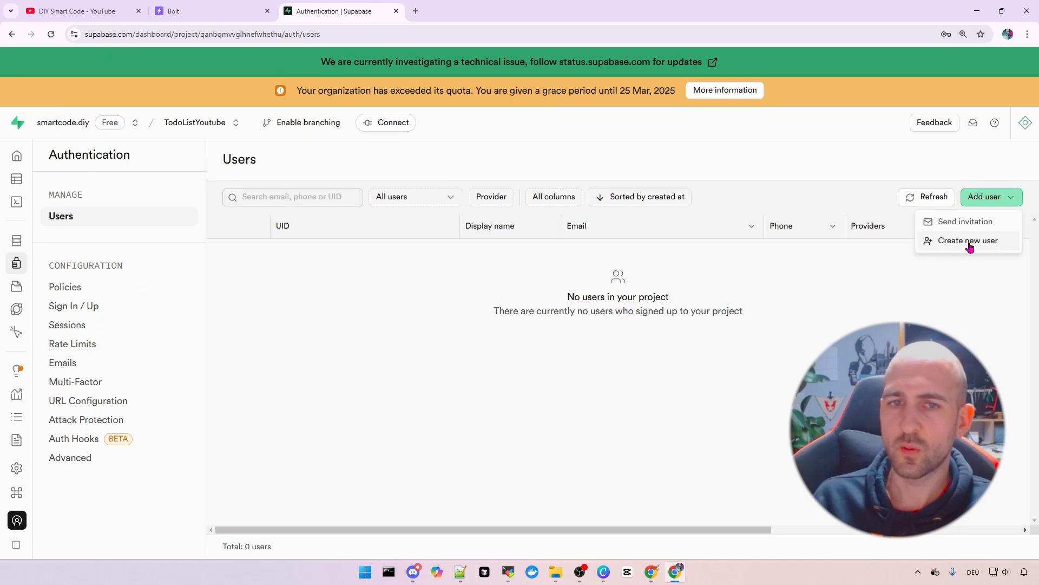
{"action": "left_click", "coordinate": [169, 292]}
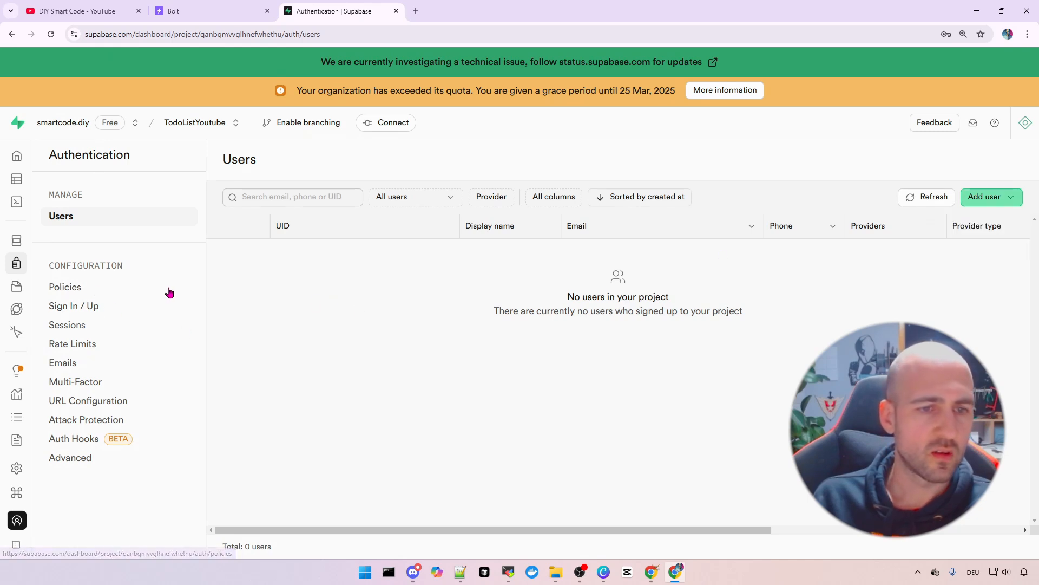
{"action": "key", "text": "ctrl+plus"}
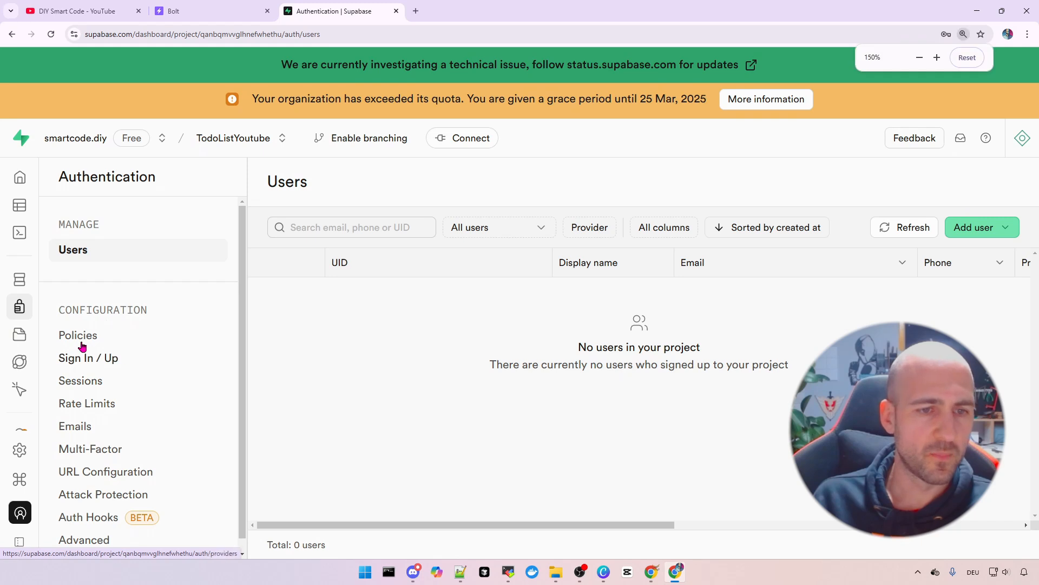
{"action": "left_click", "coordinate": [76, 336]}
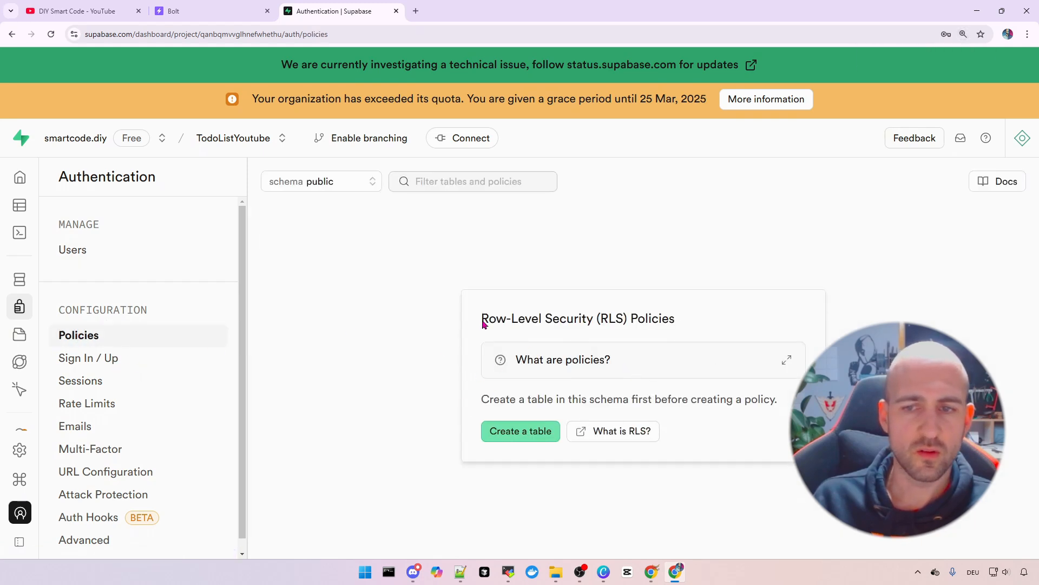
Review the Sign In / Up settings: user signups allowed and Email among auth providers
{"action": "left_click", "coordinate": [108, 357]}
{"action": "scroll", "coordinate": [538, 344], "scroll_direction": "down", "scroll_amount": 1}
{"action": "scroll", "coordinate": [538, 336], "scroll_direction": "down", "scroll_amount": 2, "text": "ctrl"}
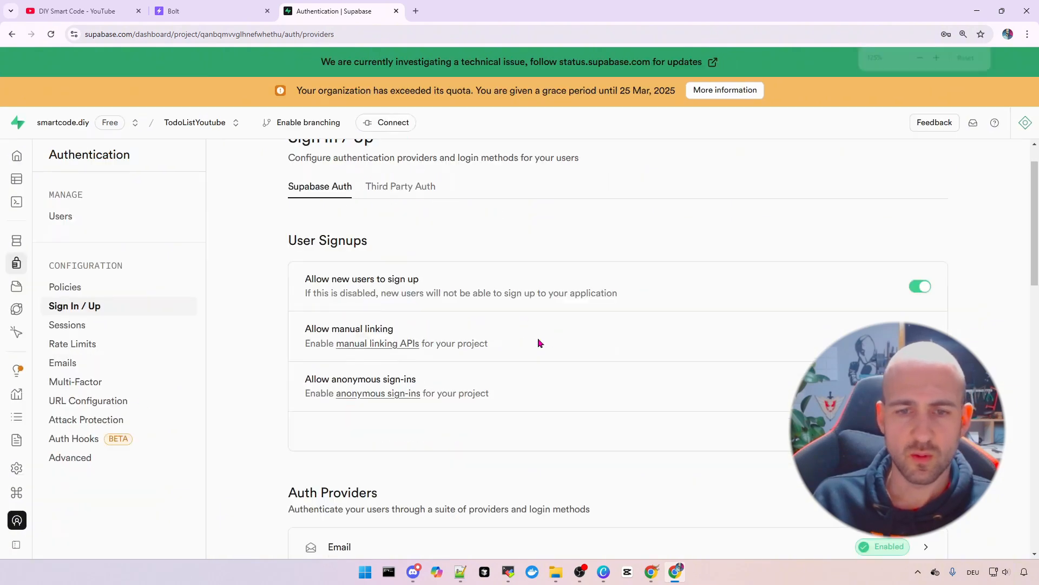
{"action": "scroll", "coordinate": [565, 323], "scroll_direction": "down", "scroll_amount": 2}
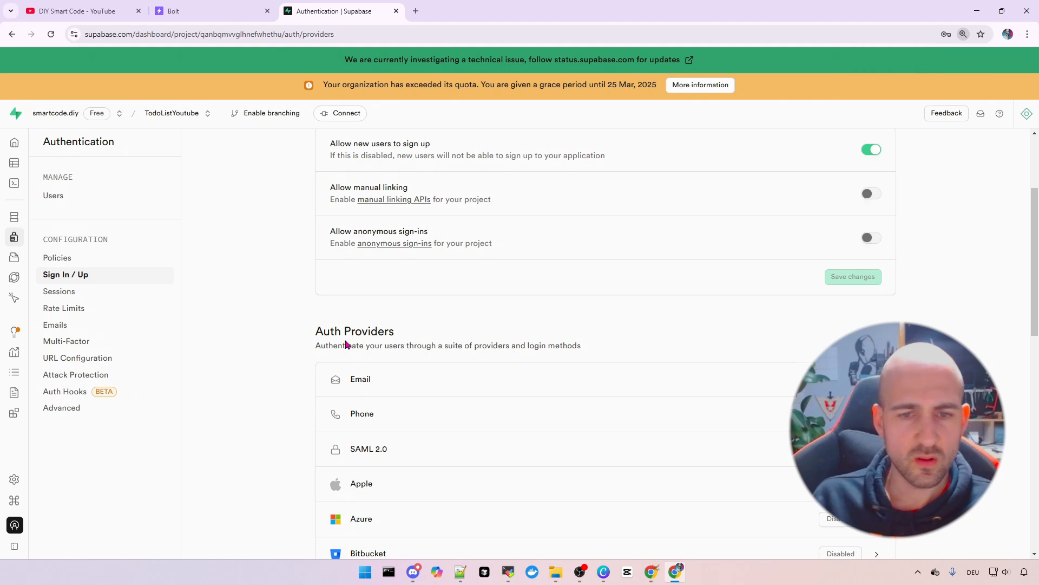
{"action": "scroll", "coordinate": [312, 242], "scroll_direction": "up", "scroll_amount": 3}
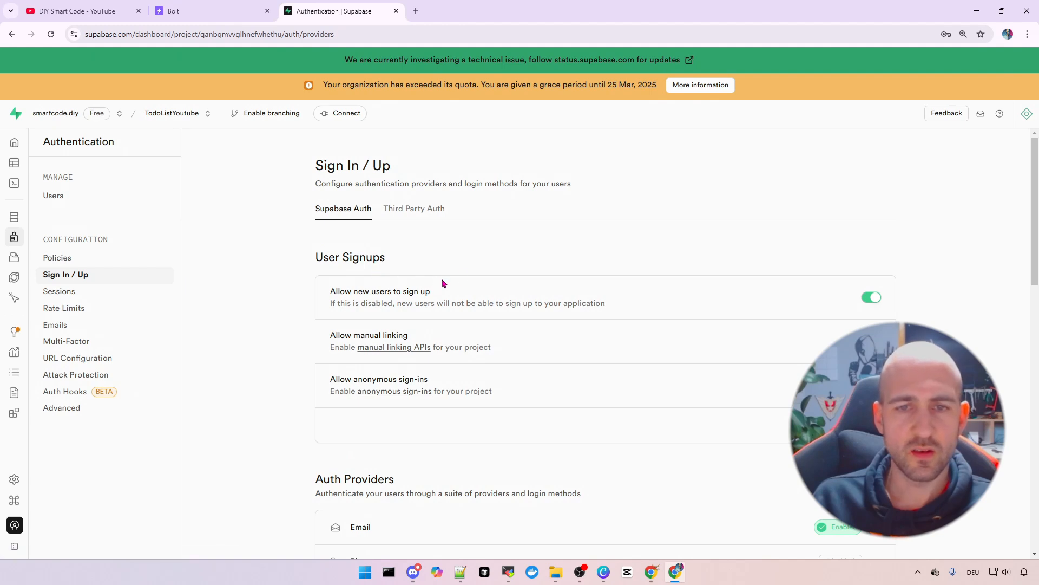
{"action": "scroll", "coordinate": [440, 266], "scroll_direction": "down", "scroll_amount": 1}
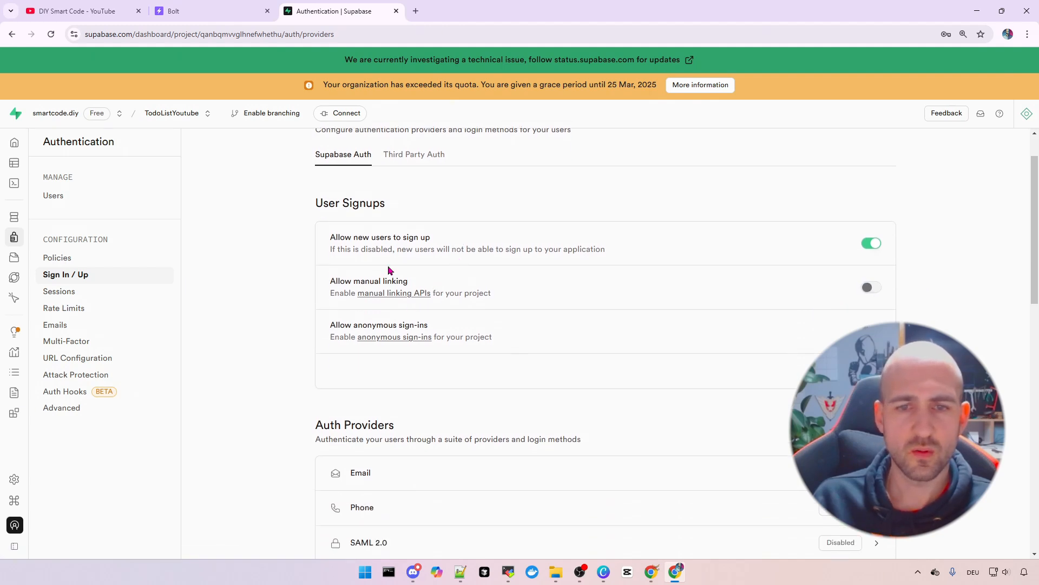
{"action": "scroll", "coordinate": [341, 334], "scroll_direction": "down", "scroll_amount": 2}
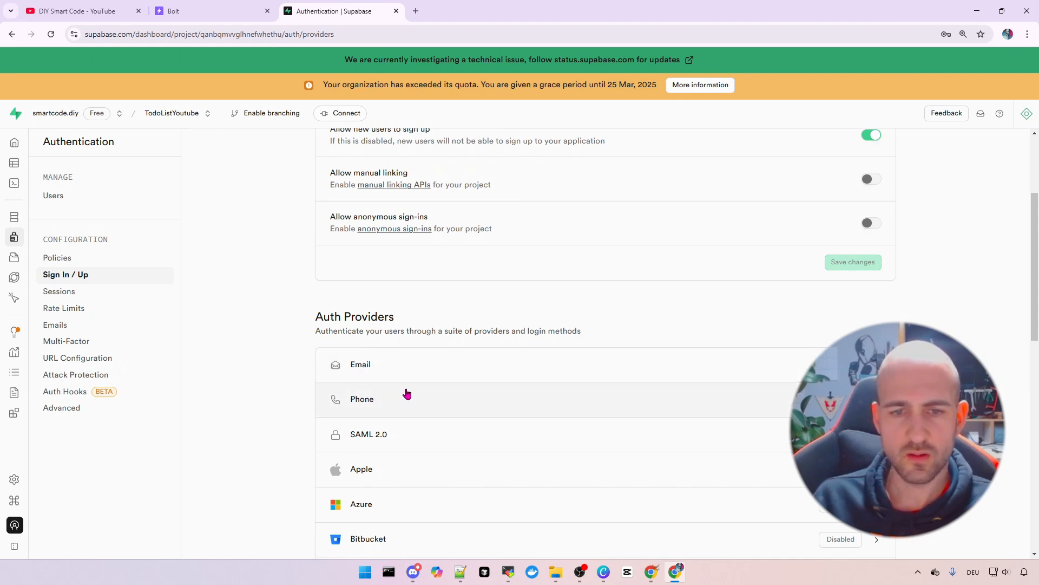
Turn off Confirm email for the Email provider and save its settings
{"action": "left_click", "coordinate": [511, 370]}
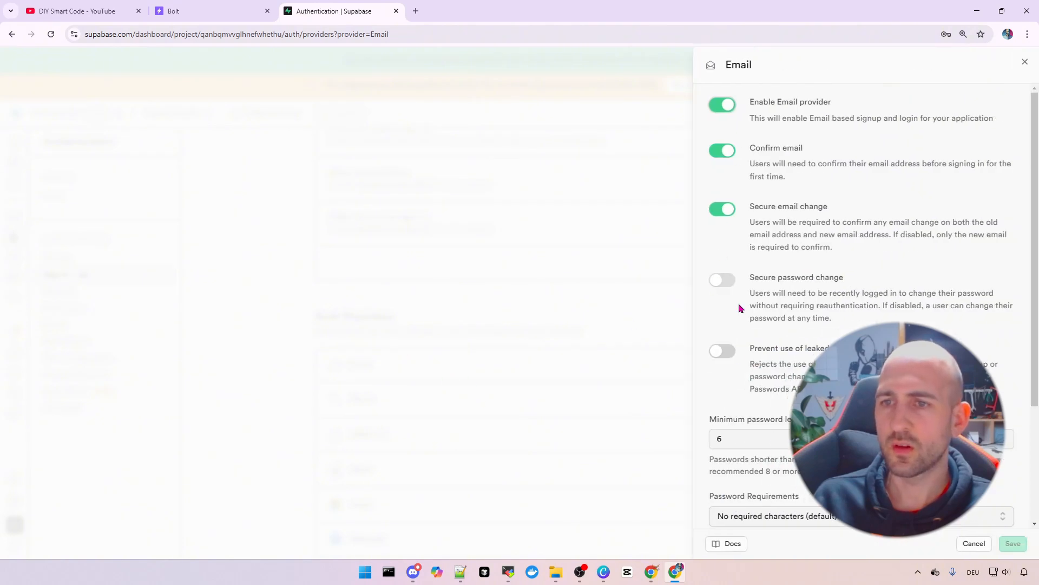
{"action": "left_click", "coordinate": [723, 151]}
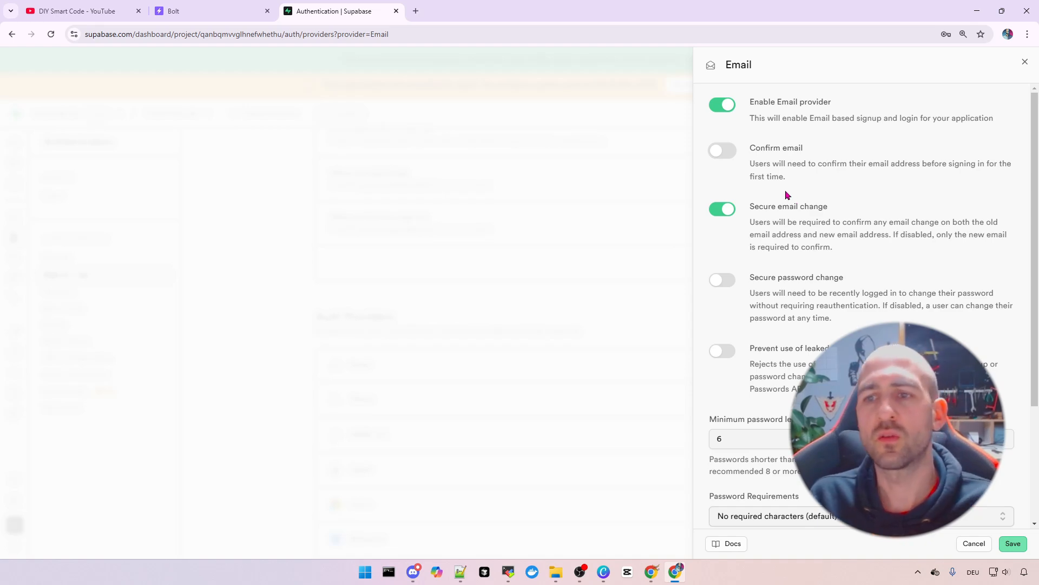
{"action": "scroll", "coordinate": [789, 217], "scroll_direction": "down", "scroll_amount": 3}
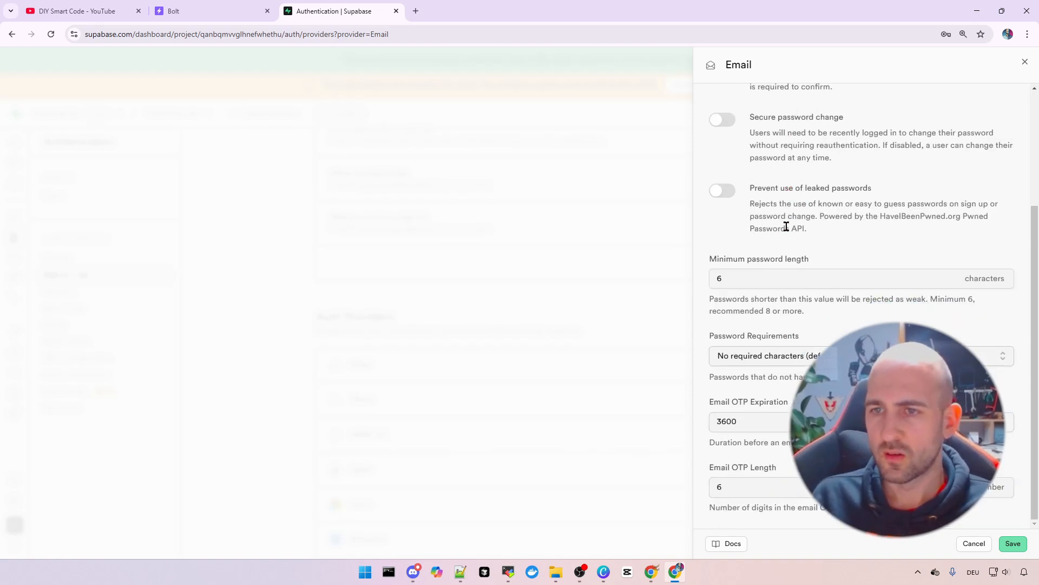
{"action": "scroll", "coordinate": [786, 225], "scroll_direction": "up", "scroll_amount": 3}
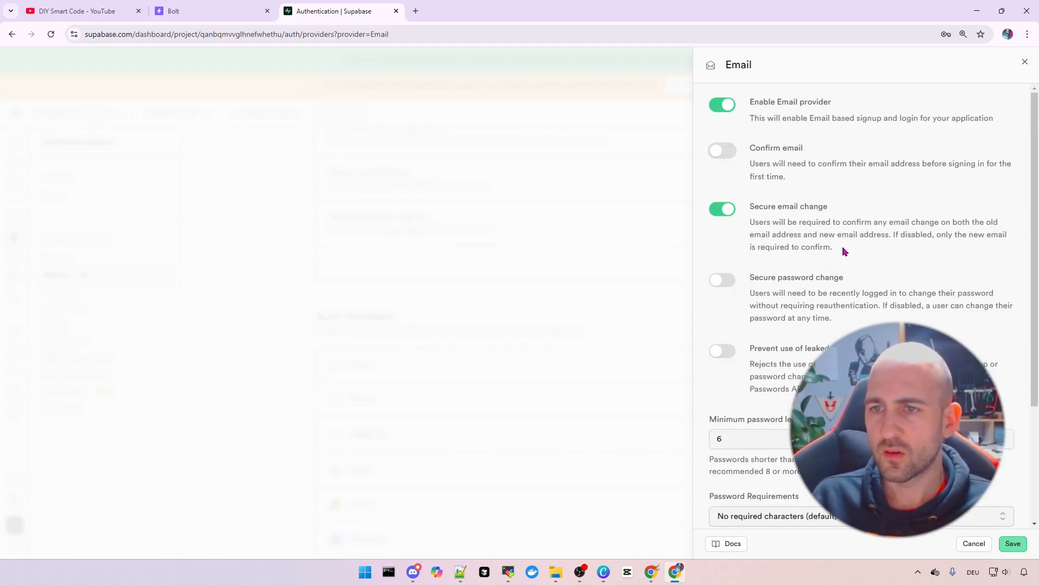
{"action": "left_click", "coordinate": [1015, 544]}
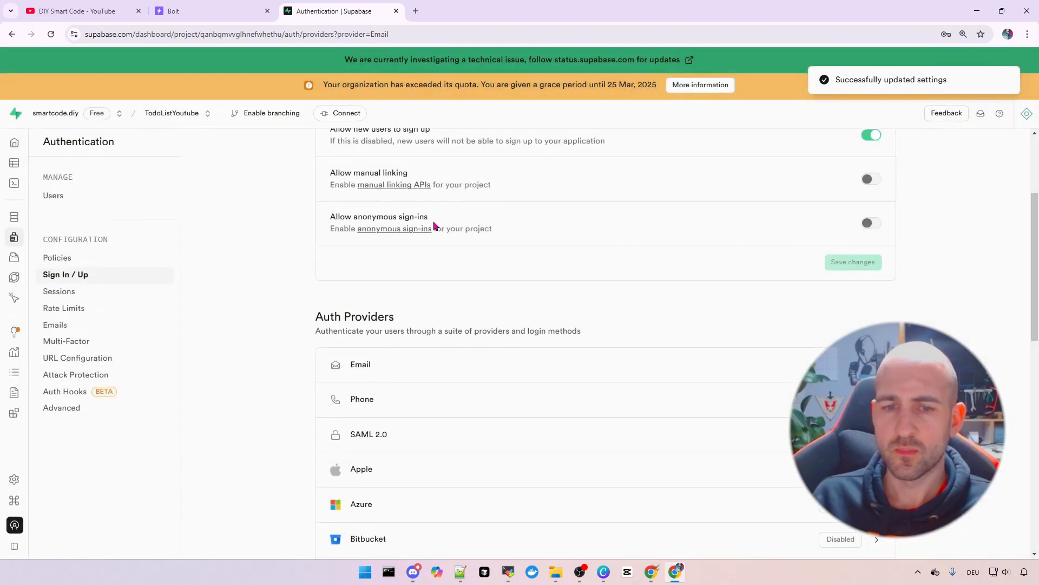
{"action": "scroll", "coordinate": [392, 306], "scroll_direction": "up", "scroll_amount": 3}
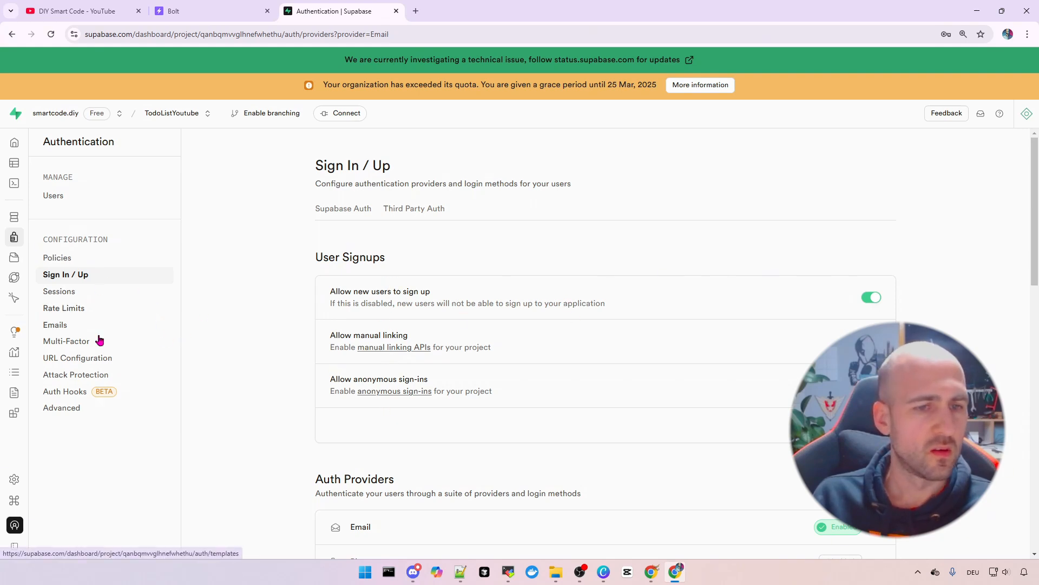
Confirm in Project Status that the TodoListYoutube services are healthy, then return to bolt.diy
{"action": "mouse_move", "coordinate": [71, 142]}
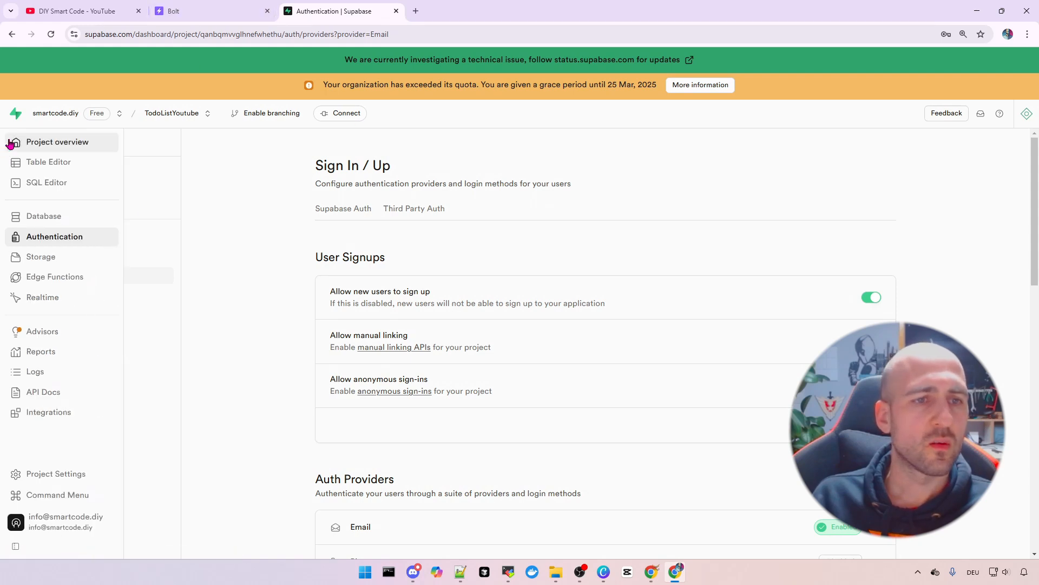
{"action": "left_click", "coordinate": [82, 143]}
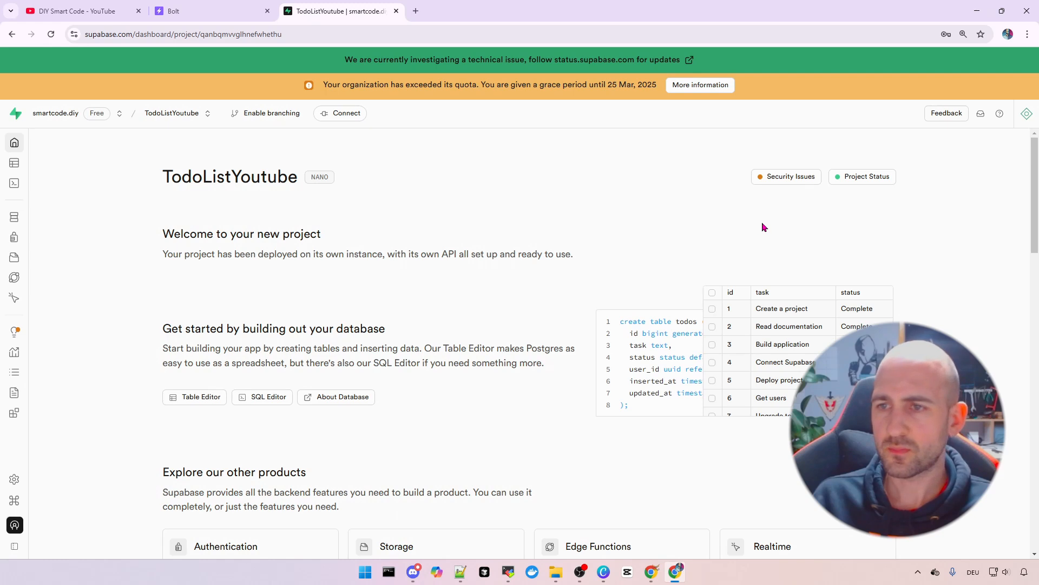
{"action": "left_click", "coordinate": [862, 177]}
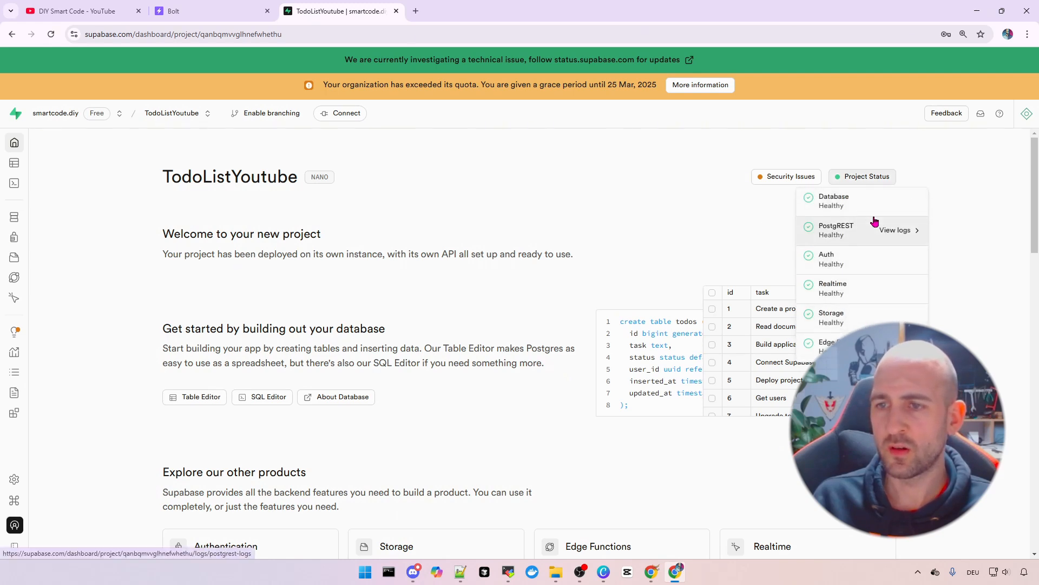
{"action": "left_click", "coordinate": [475, 211]}
{"action": "scroll", "coordinate": [482, 211], "scroll_direction": "down", "scroll_amount": 9}
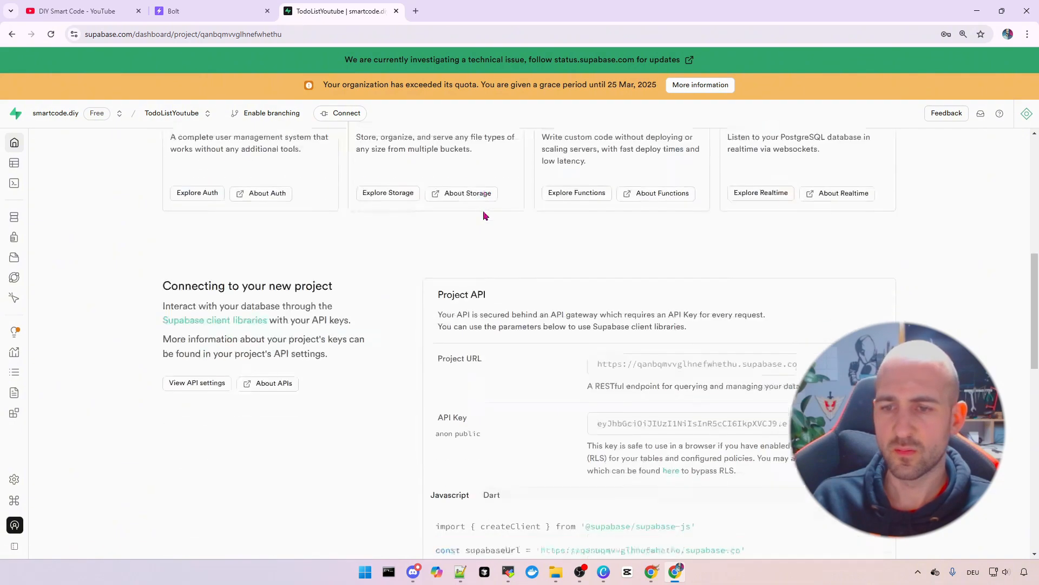
{"action": "scroll", "coordinate": [483, 214], "scroll_direction": "up", "scroll_amount": 10}
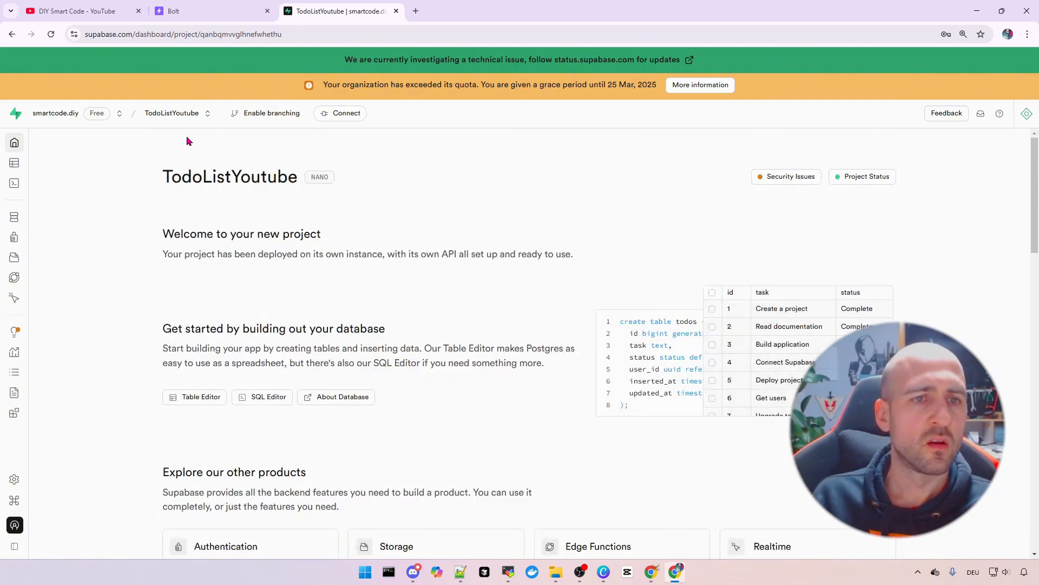
{"action": "left_click", "coordinate": [209, 13]}
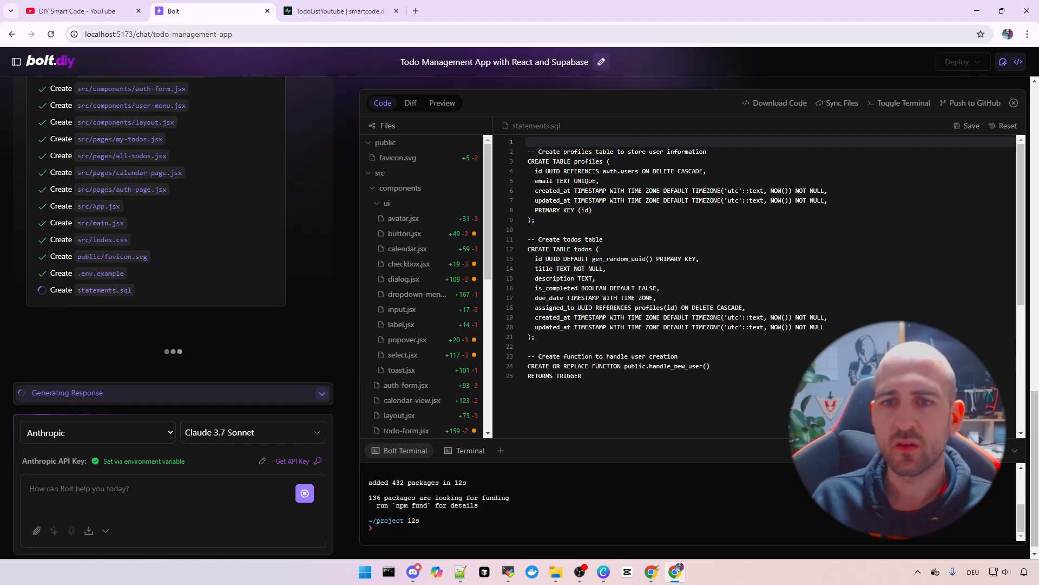
Open a widened developer tools Console beside the blank preview once generation finishes
{"action": "left_click_drag", "start_coordinate": [586, 229], "coordinate": [576, 269]}
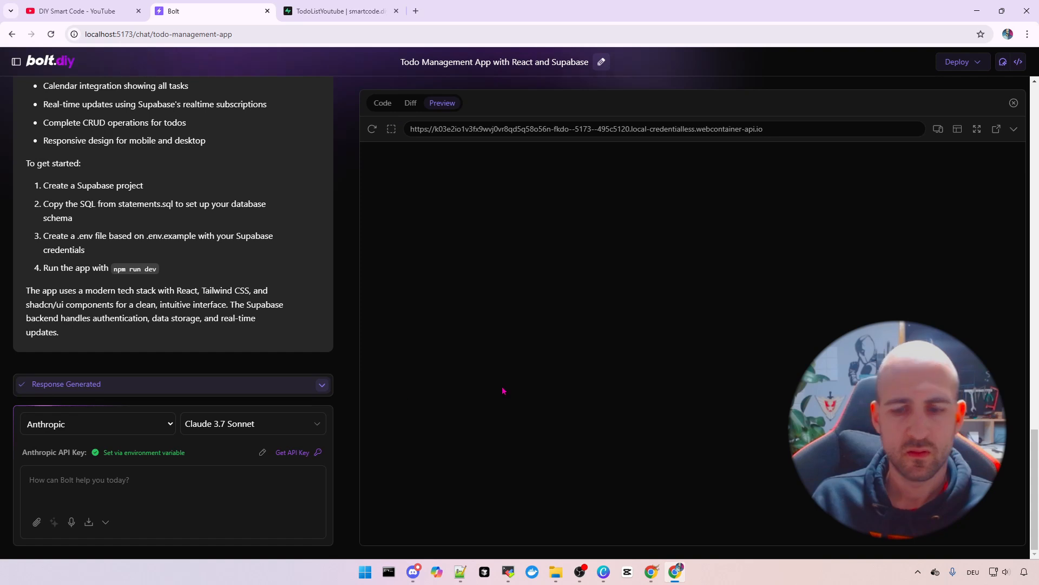
{"action": "key", "text": "F12"}
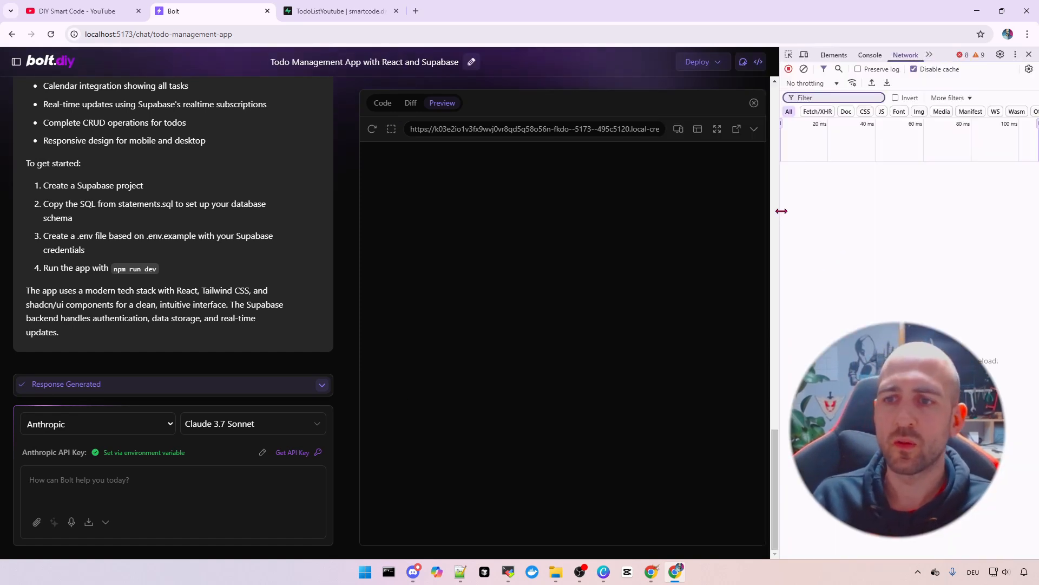
{"action": "left_click_drag", "start_coordinate": [781, 211], "coordinate": [674, 229]}
{"action": "right_click", "coordinate": [435, 265]}
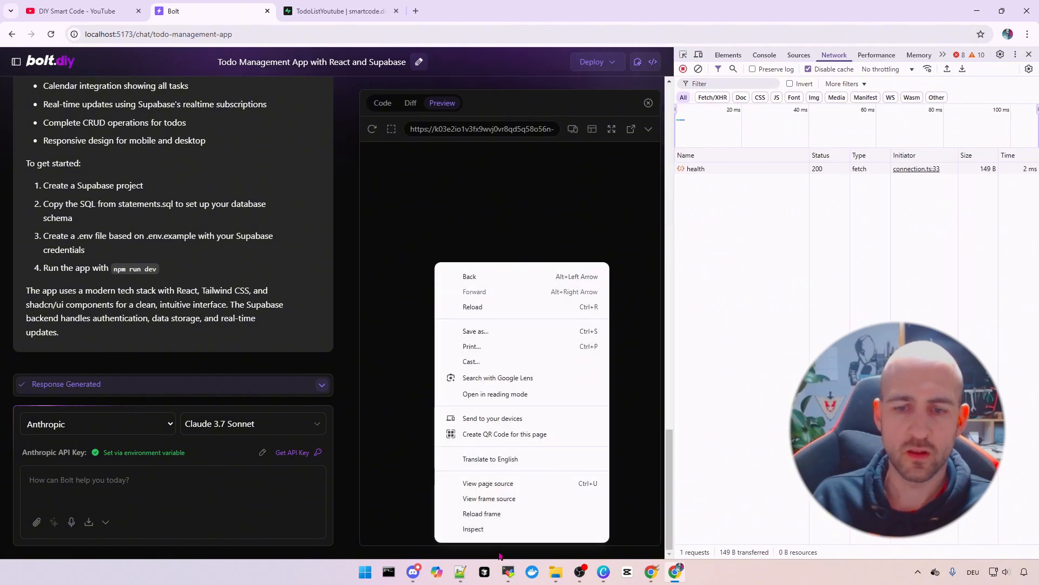
{"action": "left_click", "coordinate": [823, 181]}
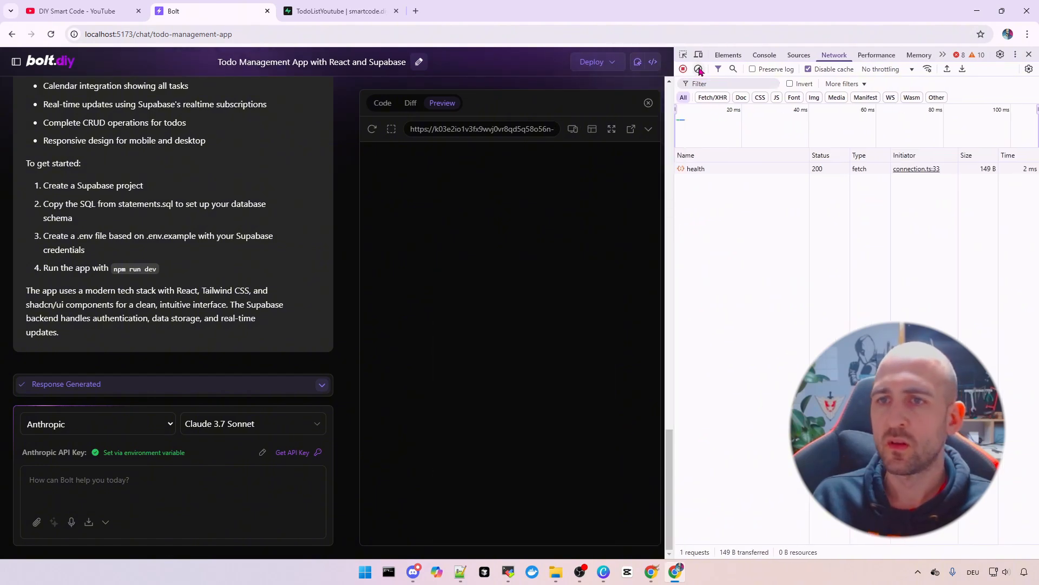
{"action": "left_click", "coordinate": [763, 55]}
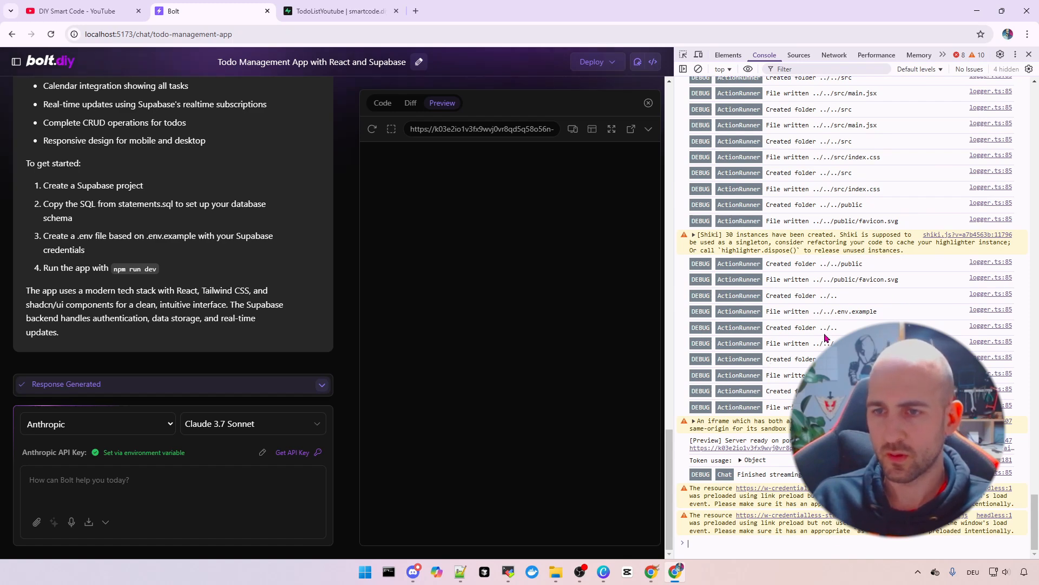
{"action": "scroll", "coordinate": [824, 338], "scroll_direction": "up", "scroll_amount": 4}
{"action": "scroll", "coordinate": [824, 338], "scroll_direction": "down", "scroll_amount": 5}
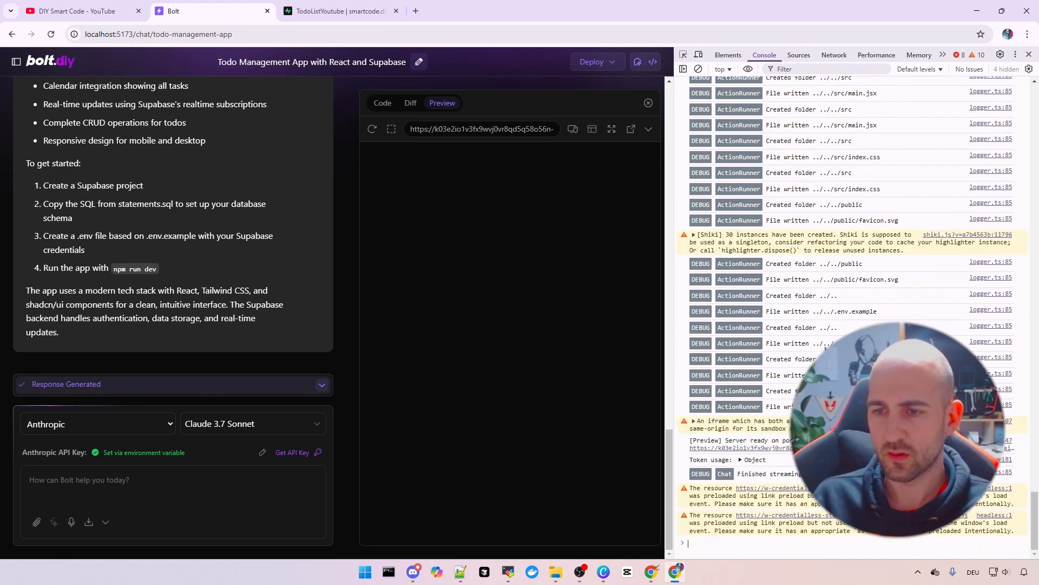
{"action": "left_click", "coordinate": [1028, 55]}
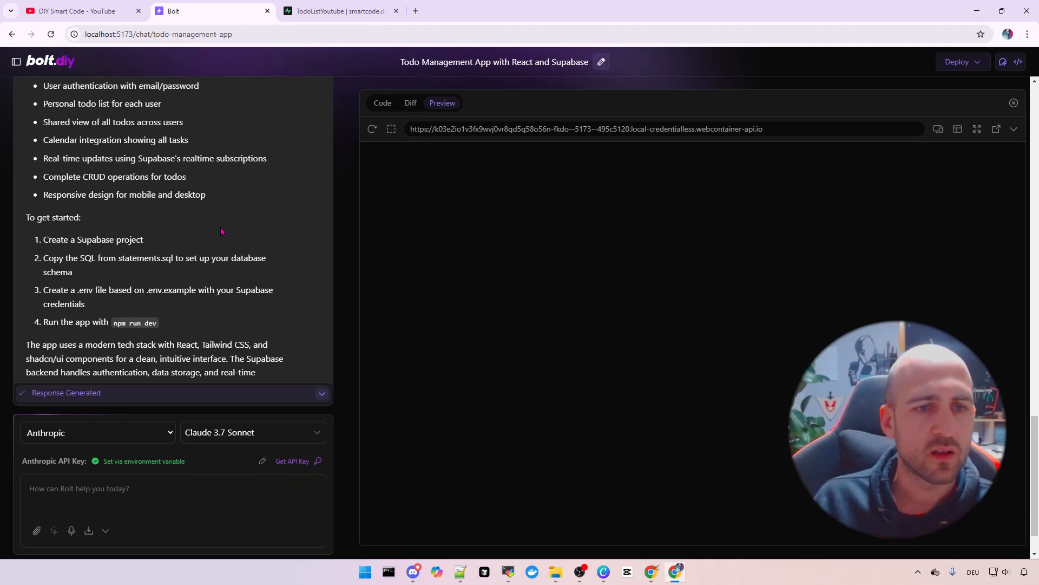
{"action": "scroll", "coordinate": [178, 239], "scroll_direction": "up", "scroll_amount": 4}
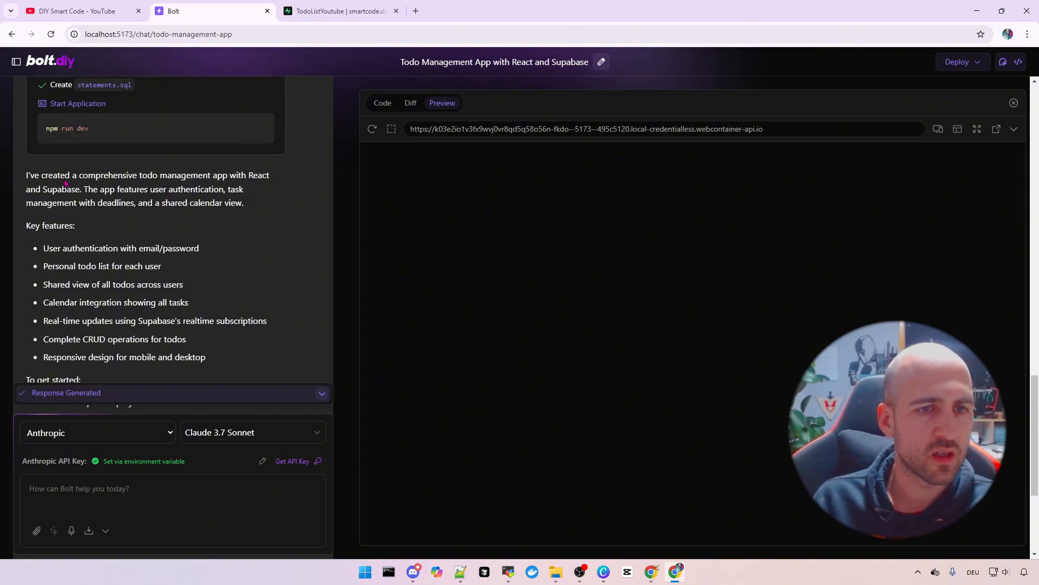
{"action": "left_click_drag", "start_coordinate": [89, 176], "coordinate": [195, 190]}
{"action": "left_click", "coordinate": [203, 203]}
{"action": "scroll", "coordinate": [201, 197], "scroll_direction": "down", "scroll_amount": 1}
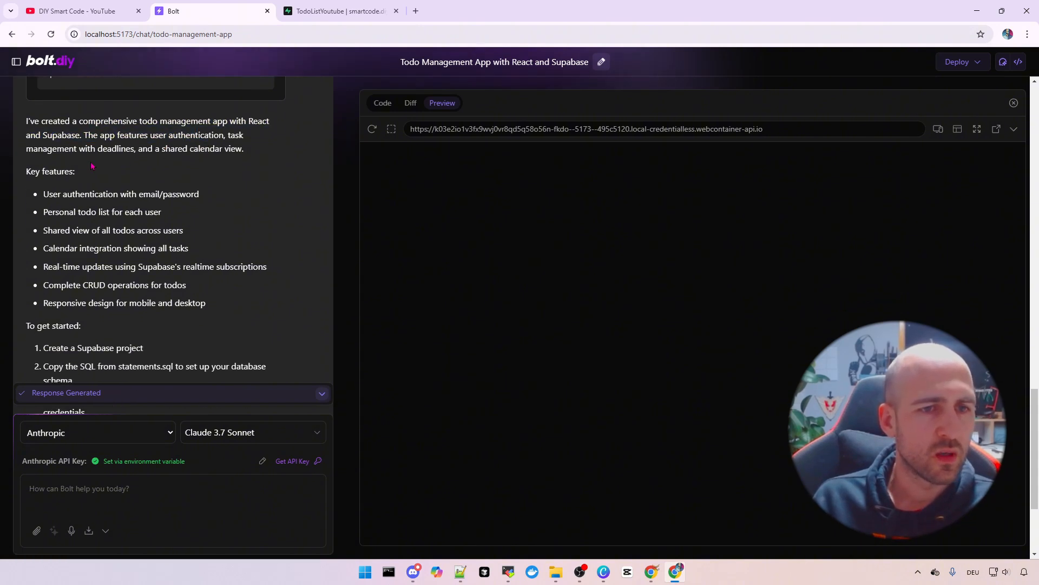
{"action": "scroll", "coordinate": [152, 274], "scroll_direction": "down", "scroll_amount": 3}
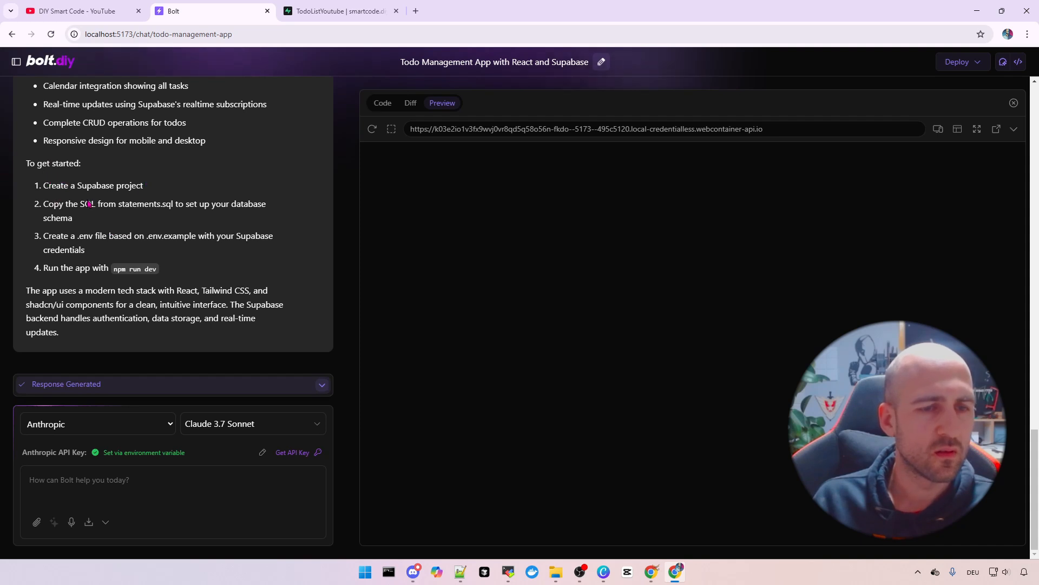
{"action": "left_click_drag", "start_coordinate": [43, 186], "coordinate": [150, 189]}
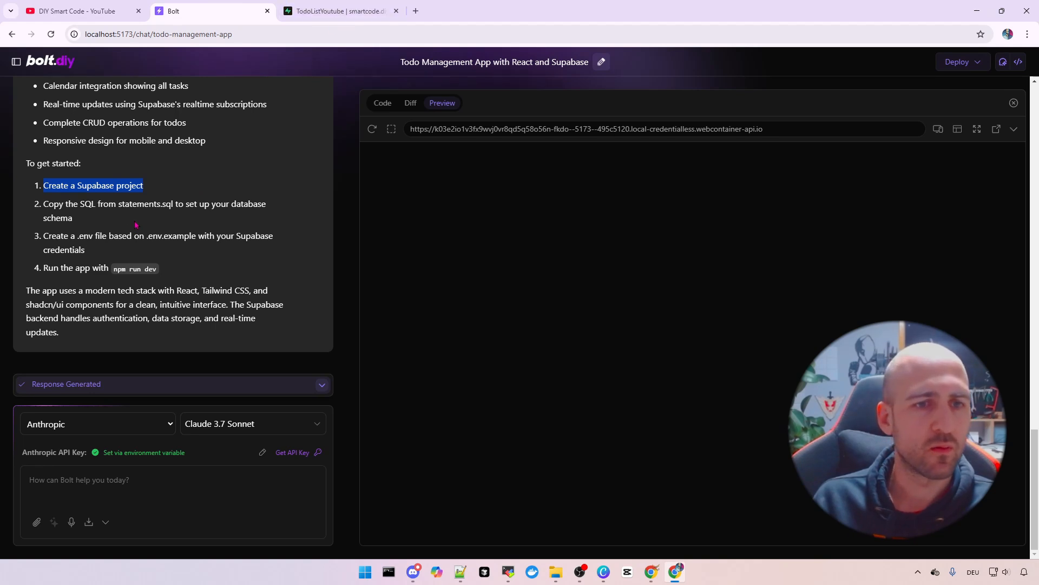
{"action": "left_click", "coordinate": [69, 208]}
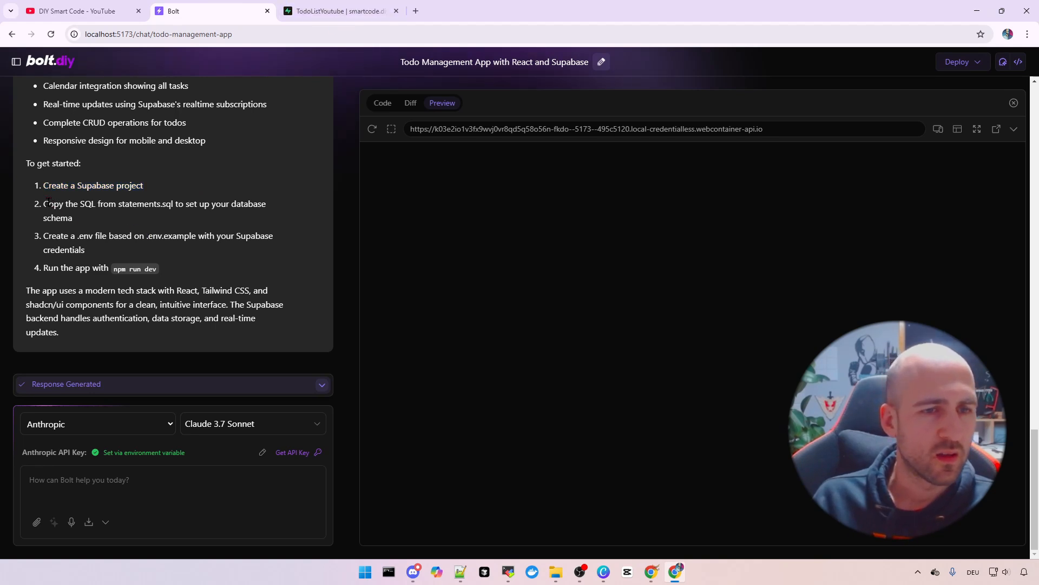
{"action": "left_click_drag", "start_coordinate": [45, 204], "coordinate": [121, 217]}
{"action": "left_click", "coordinate": [121, 217]}
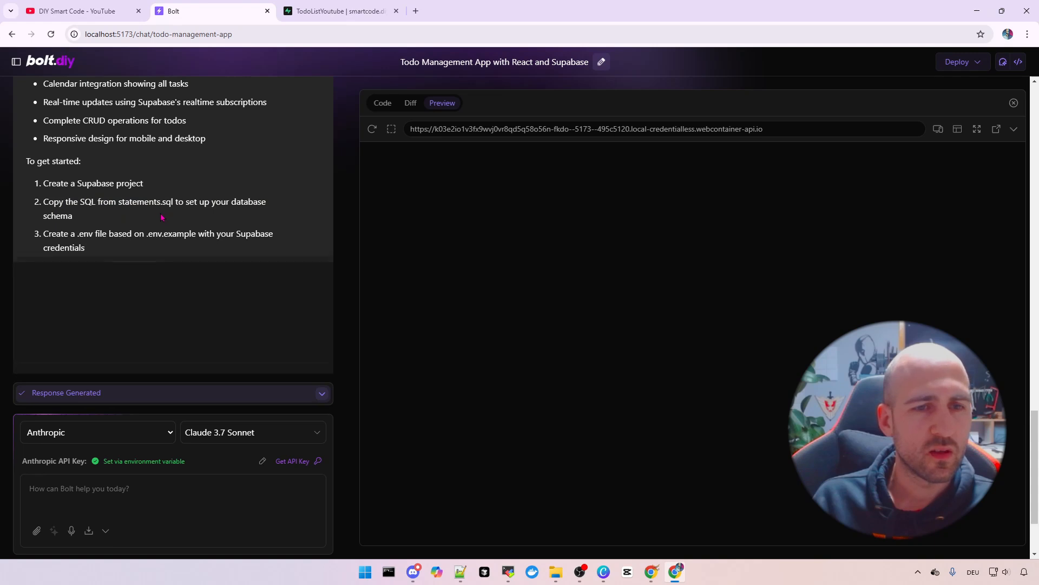
{"action": "left_click", "coordinate": [110, 343]}
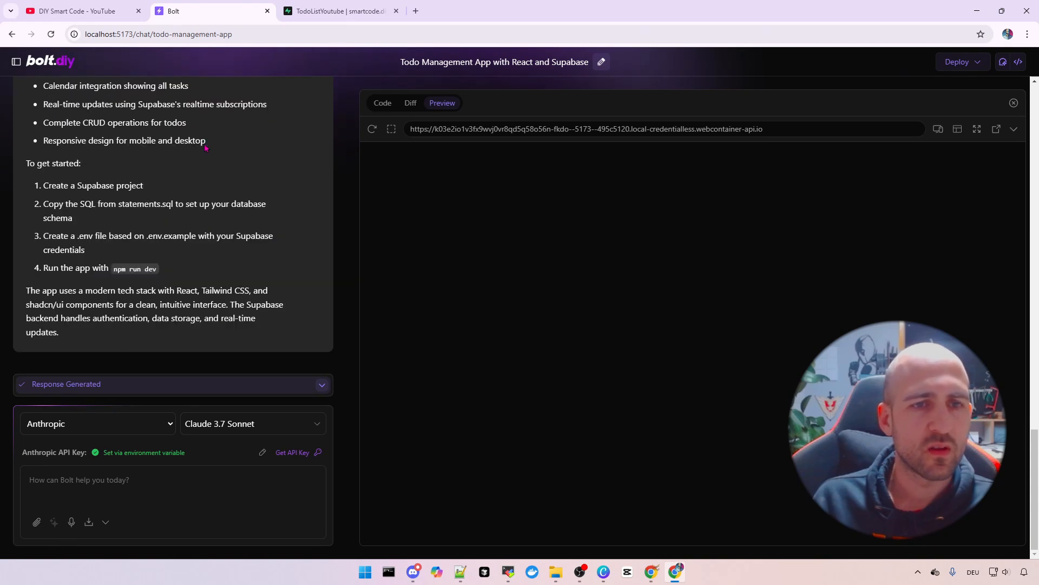
{"action": "scroll", "coordinate": [177, 233], "scroll_direction": "up", "scroll_amount": 2}
{"action": "scroll", "coordinate": [162, 285], "scroll_direction": "down", "scroll_amount": 1}
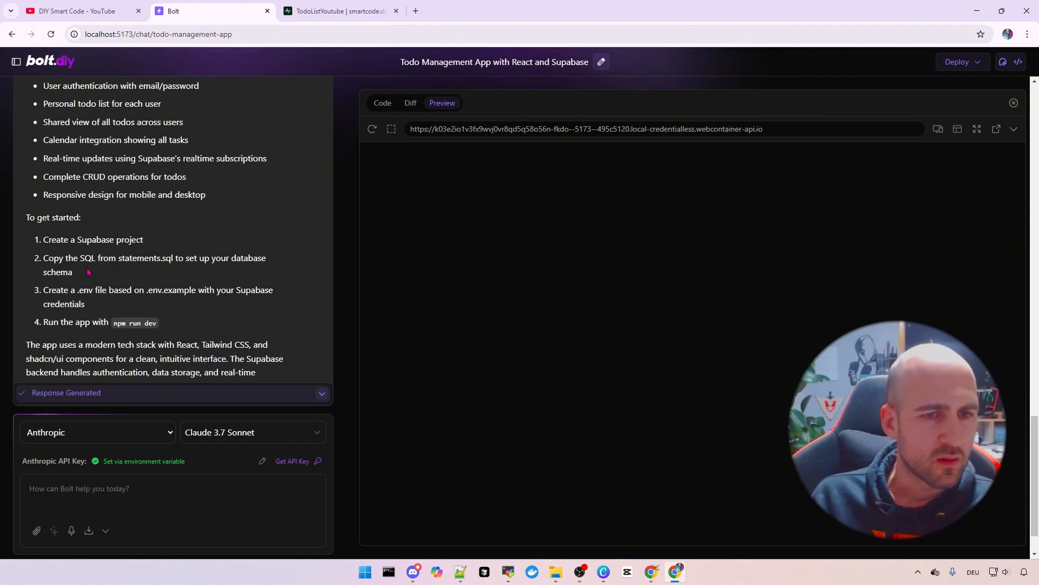
{"action": "left_click_drag", "start_coordinate": [138, 259], "coordinate": [248, 275]}
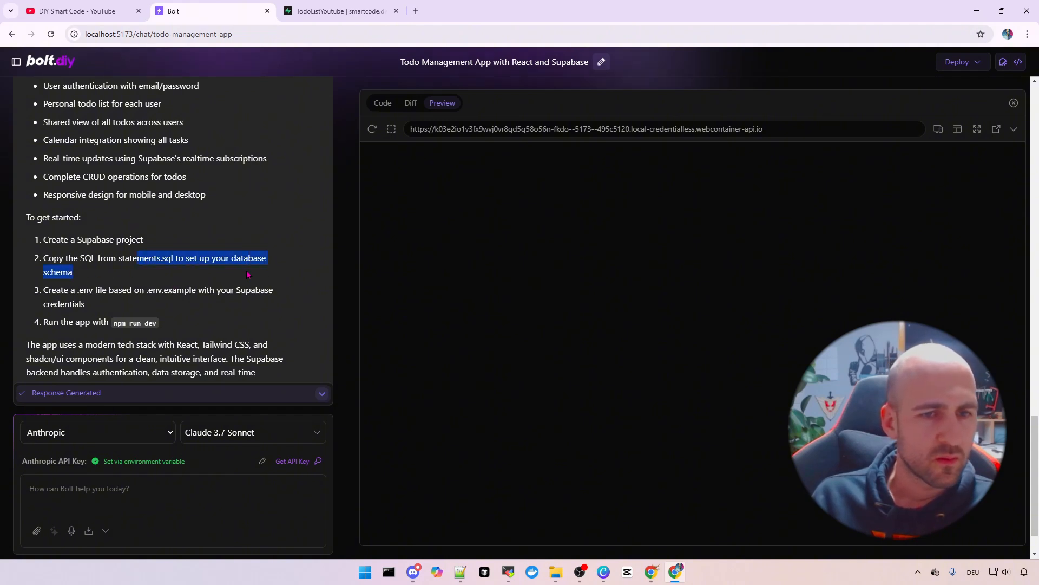
{"action": "left_click", "coordinate": [211, 282]}
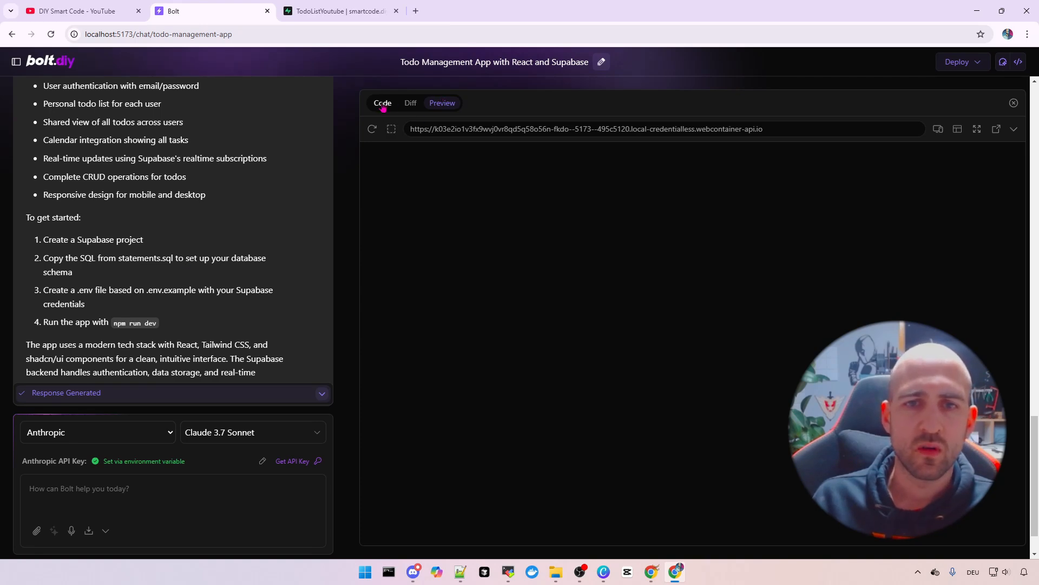
Zoom in and show the project's code view with a resized file list
{"action": "key", "text": "ctrl+plus"}
{"action": "left_click", "coordinate": [416, 111]}
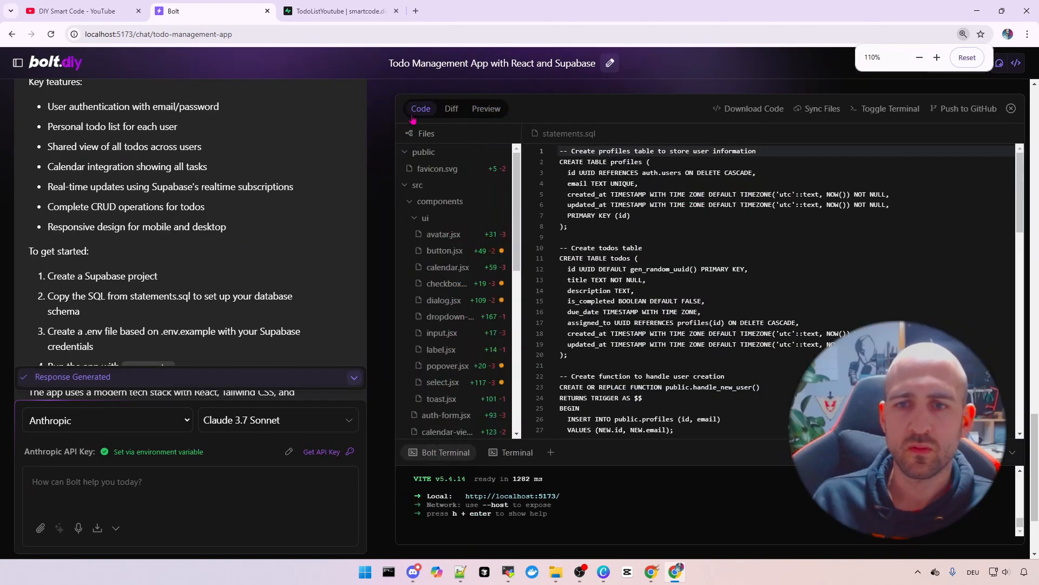
{"action": "left_click_drag", "start_coordinate": [518, 217], "coordinate": [583, 211]}
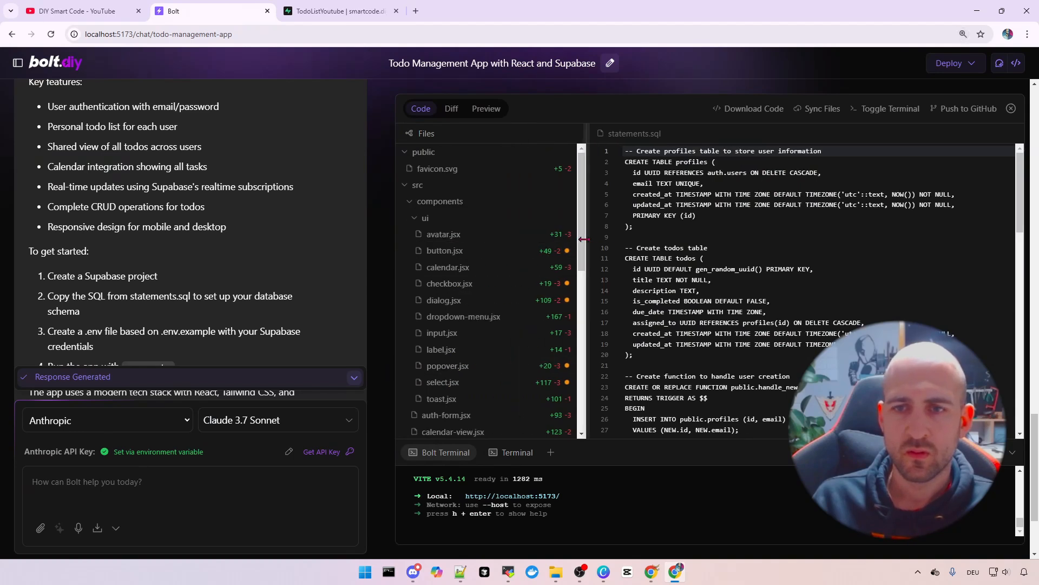
{"action": "scroll", "coordinate": [466, 232], "scroll_direction": "down", "scroll_amount": 5}
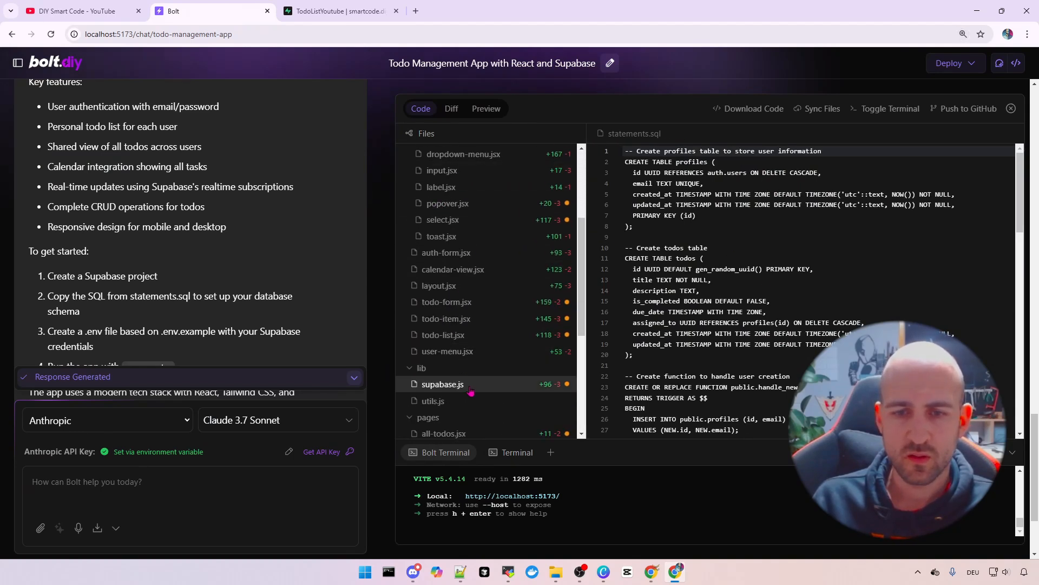
{"action": "scroll", "coordinate": [466, 233], "scroll_direction": "down", "scroll_amount": 2}
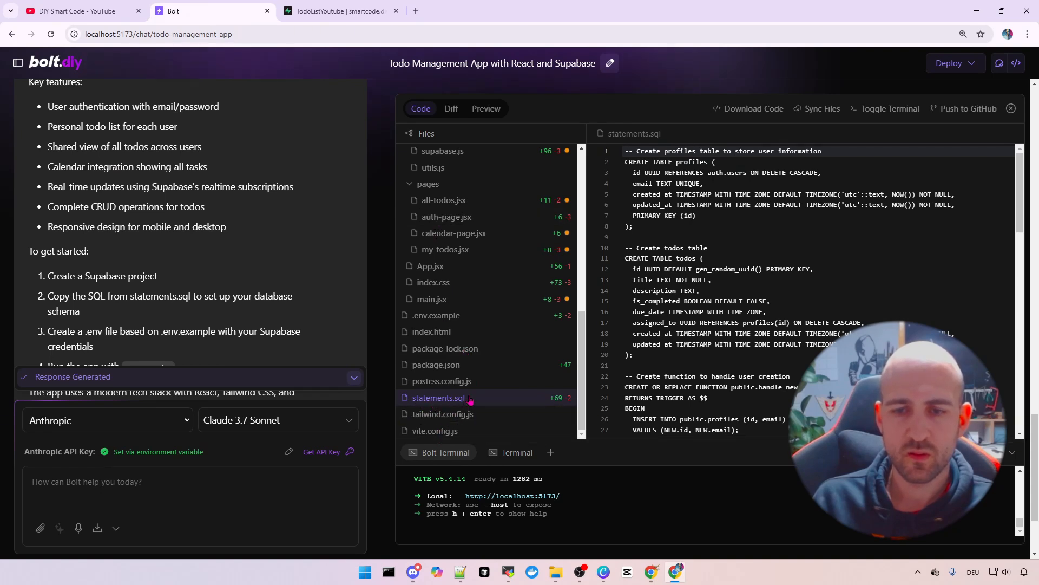
{"action": "left_click_drag", "start_coordinate": [587, 307], "coordinate": [572, 307]}
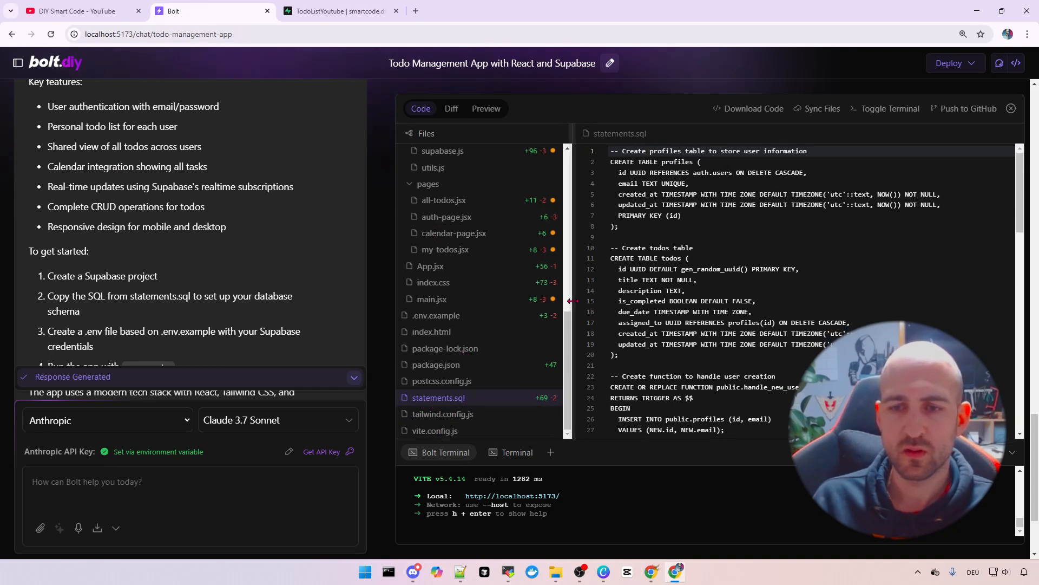
Select all the SQL in statements.sql and go to the Supabase dashboard
{"action": "left_click", "coordinate": [758, 257]}
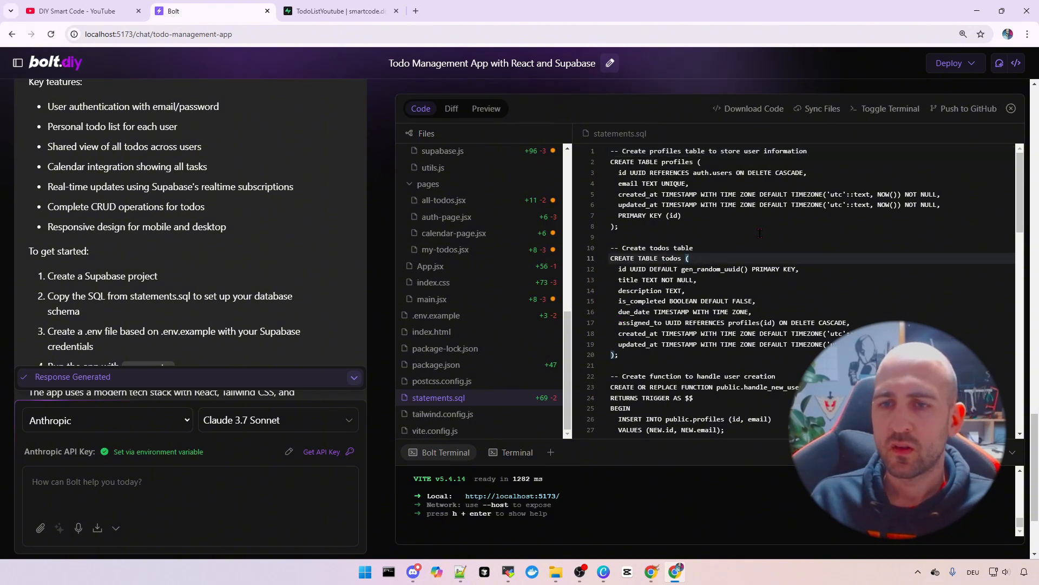
{"action": "scroll", "coordinate": [760, 238], "scroll_direction": "down", "scroll_amount": 11}
{"action": "left_click", "coordinate": [794, 273]}
{"action": "key", "text": "ctrl+a"}
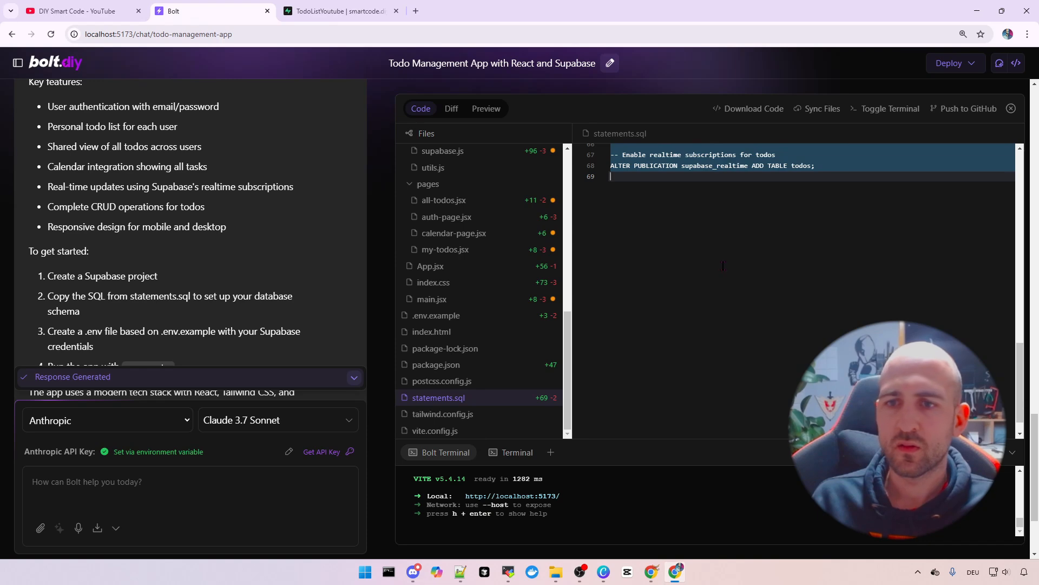
{"action": "scroll", "coordinate": [724, 266], "scroll_direction": "up", "scroll_amount": 10}
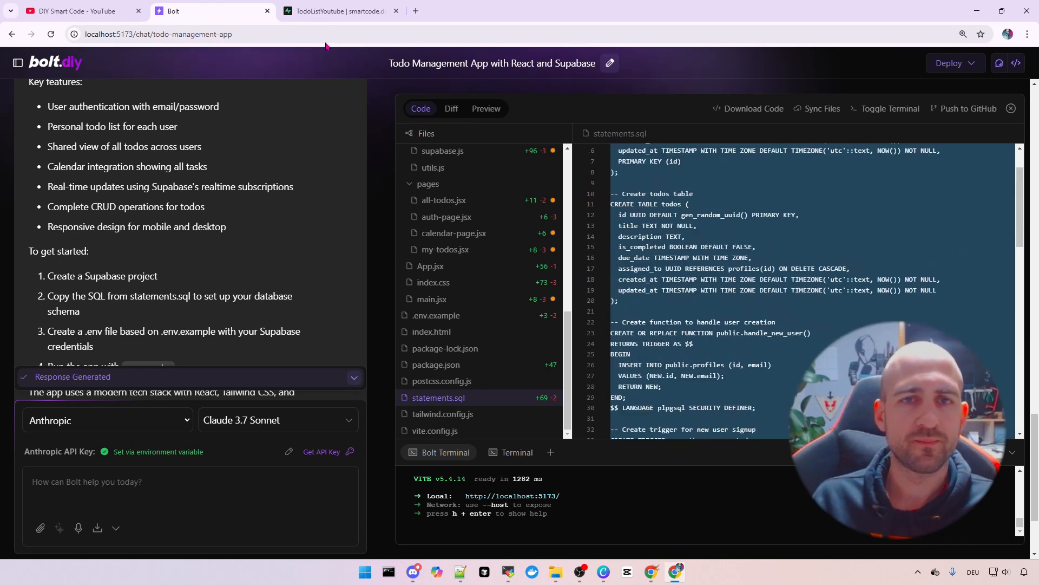
{"action": "left_click", "coordinate": [335, 15]}
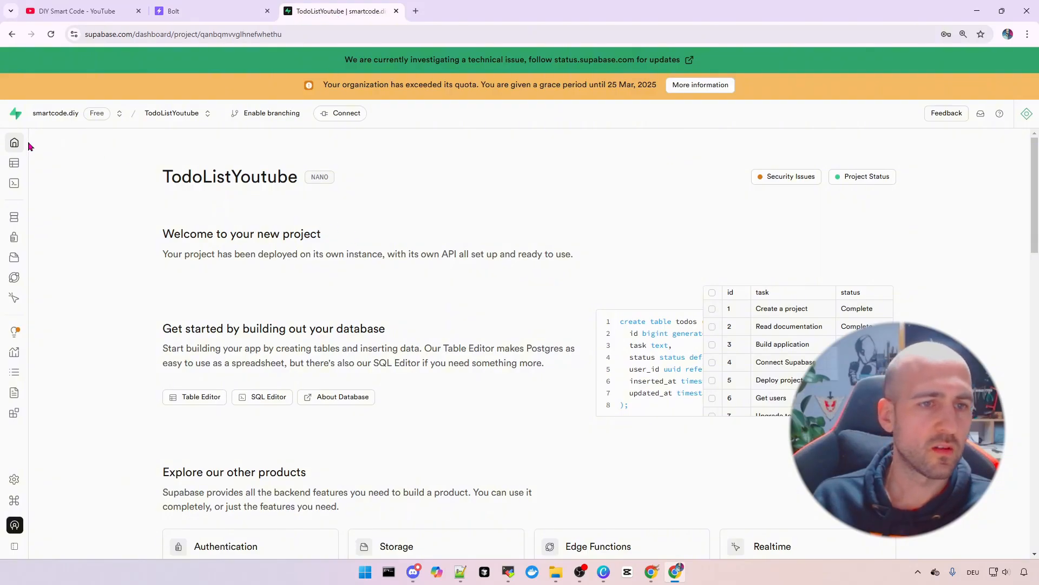
Paste the statements.sql script into a new empty Supabase SQL Editor query
{"action": "mouse_move", "coordinate": [38, 173]}
{"action": "key", "text": "ctrl+plus"}
{"action": "key", "text": "ctrl+plus"}
{"action": "key", "text": "ctrl+plus"}
{"action": "key", "text": "ctrl+plus"}
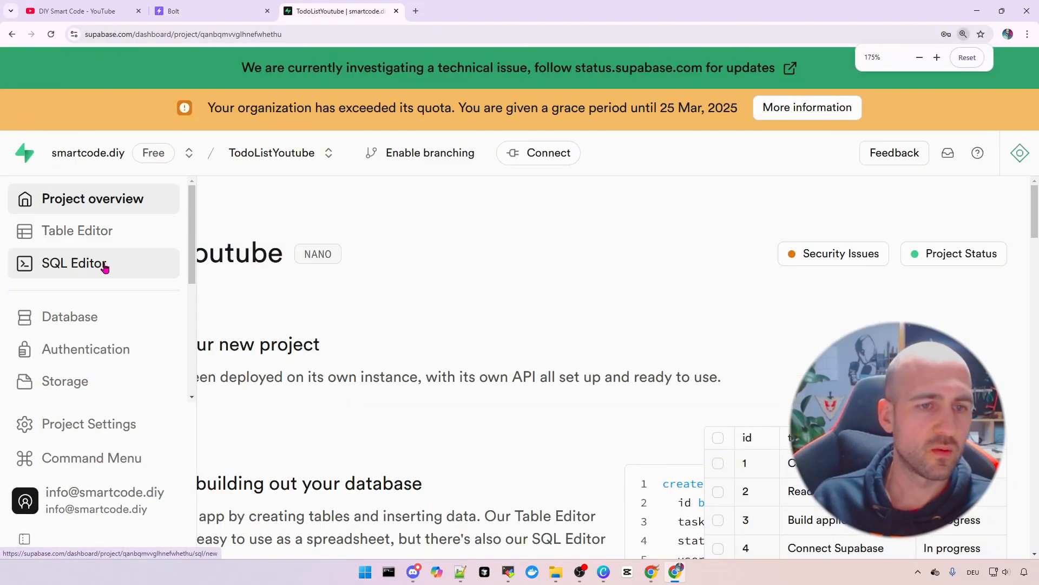
{"action": "left_click", "coordinate": [97, 269]}
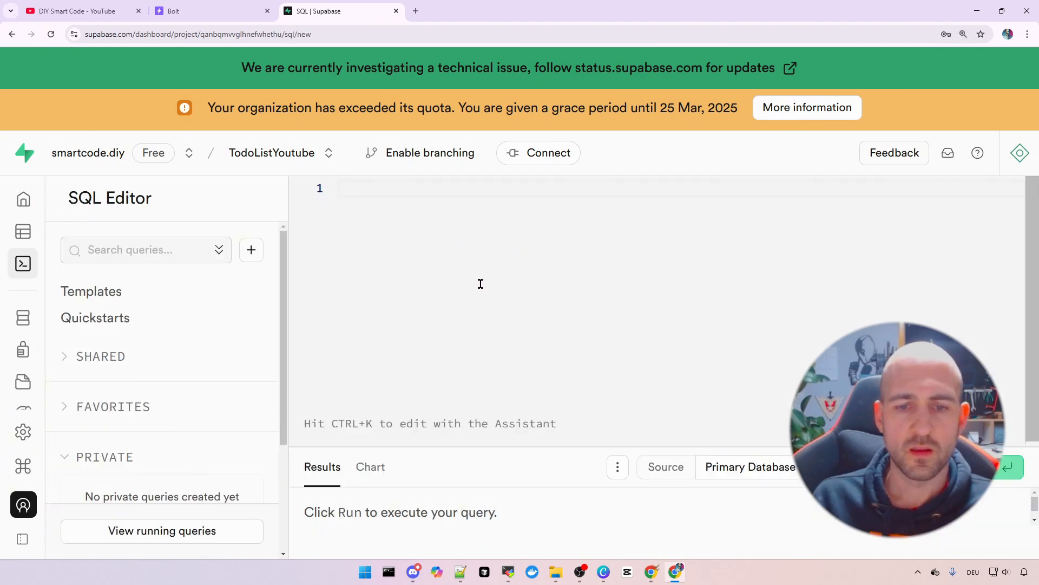
{"action": "scroll", "coordinate": [484, 275], "scroll_direction": "down", "scroll_amount": 1}
{"action": "key", "text": "ctrl+minus"}
{"action": "key", "text": "ctrl+minus"}
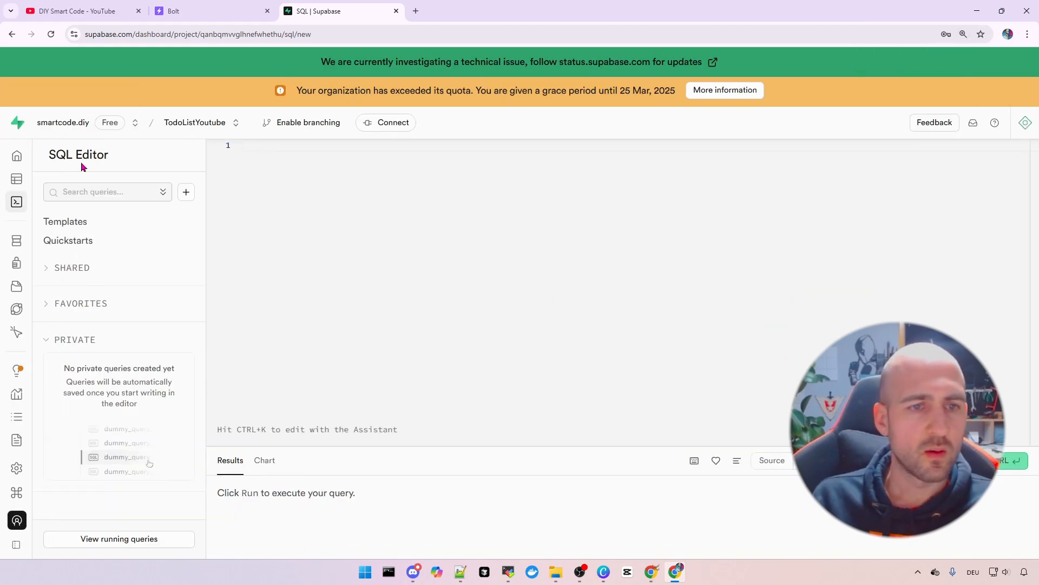
{"action": "scroll", "coordinate": [421, 242], "scroll_direction": "up", "scroll_amount": 1}
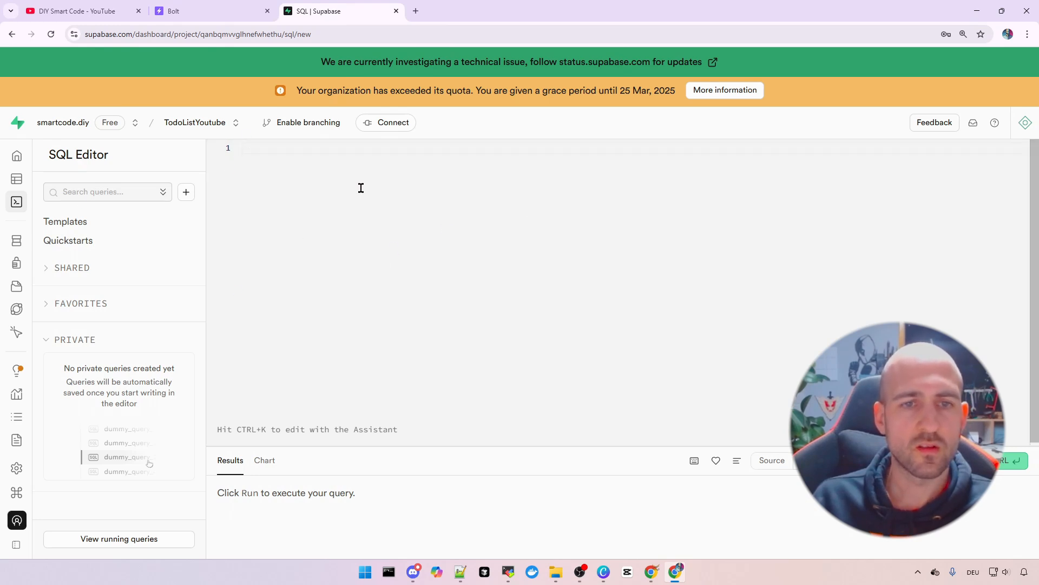
{"action": "key", "text": "ctrl+v"}
{"action": "scroll", "coordinate": [383, 265], "scroll_direction": "up", "scroll_amount": 3}
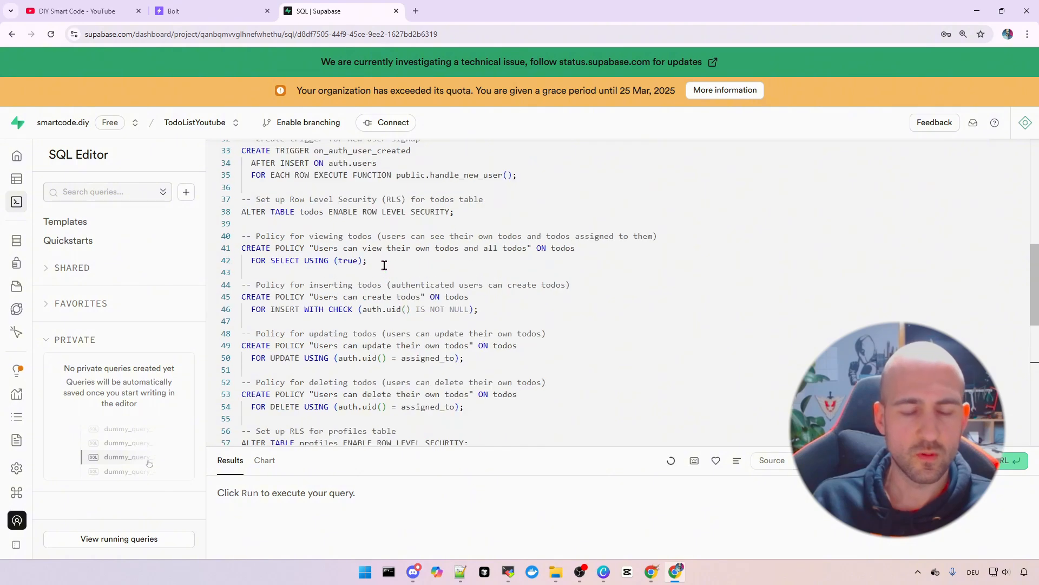
Run the pasted schema script in the SQL Editor
{"action": "scroll", "coordinate": [362, 163], "scroll_direction": "up", "scroll_amount": 4}
{"action": "scroll", "coordinate": [404, 228], "scroll_direction": "down", "scroll_amount": 2}
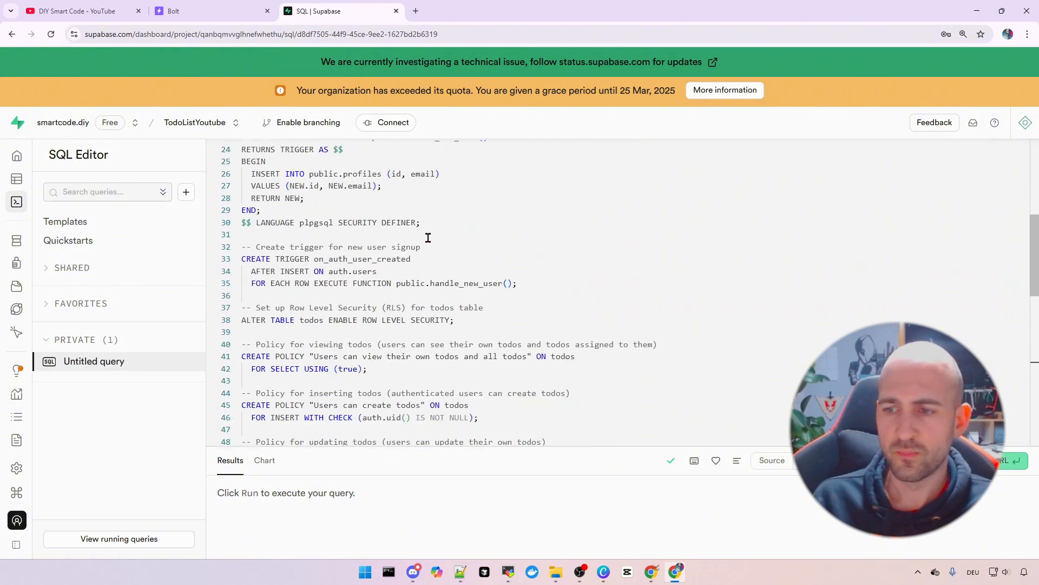
{"action": "scroll", "coordinate": [428, 239], "scroll_direction": "up", "scroll_amount": 4}
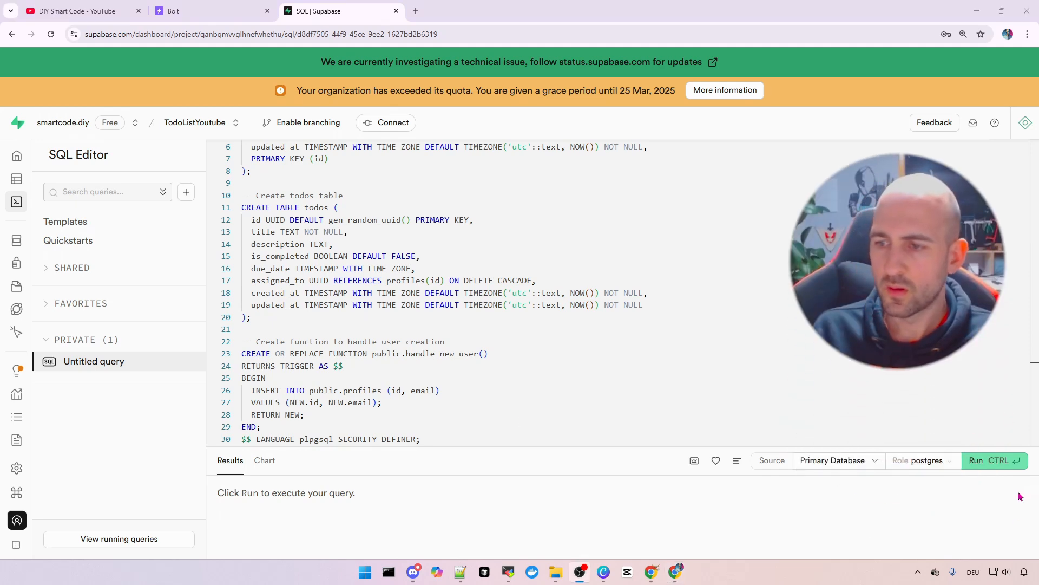
{"action": "scroll", "coordinate": [1019, 496], "scroll_direction": "up", "scroll_amount": 5, "text": "ctrl"}
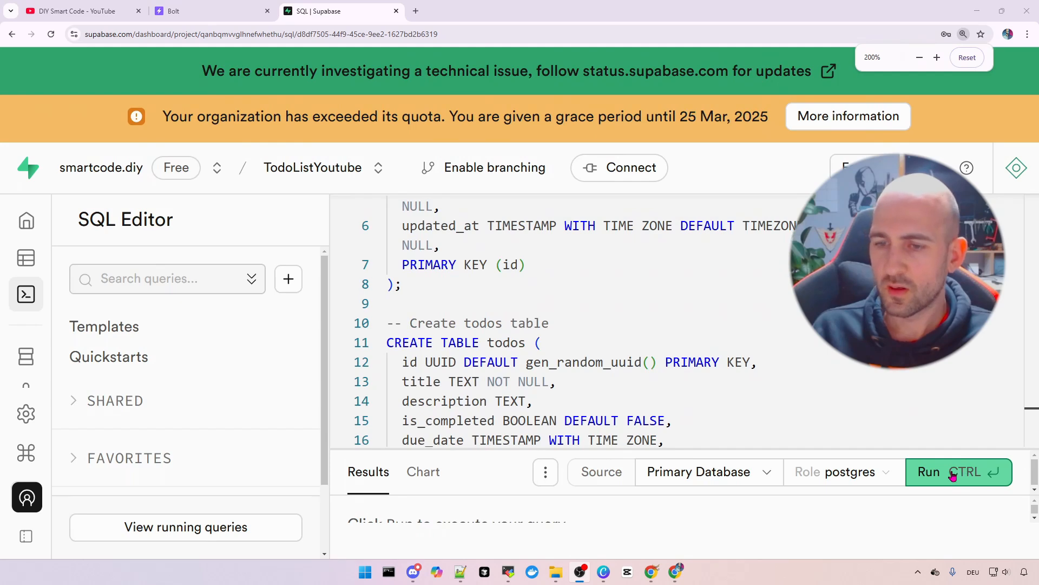
{"action": "left_click", "coordinate": [953, 475]}
Check the 'Success. No rows returned' result and reset page zoom to 100%
{"action": "scroll", "coordinate": [691, 417], "scroll_direction": "down", "scroll_amount": 1}
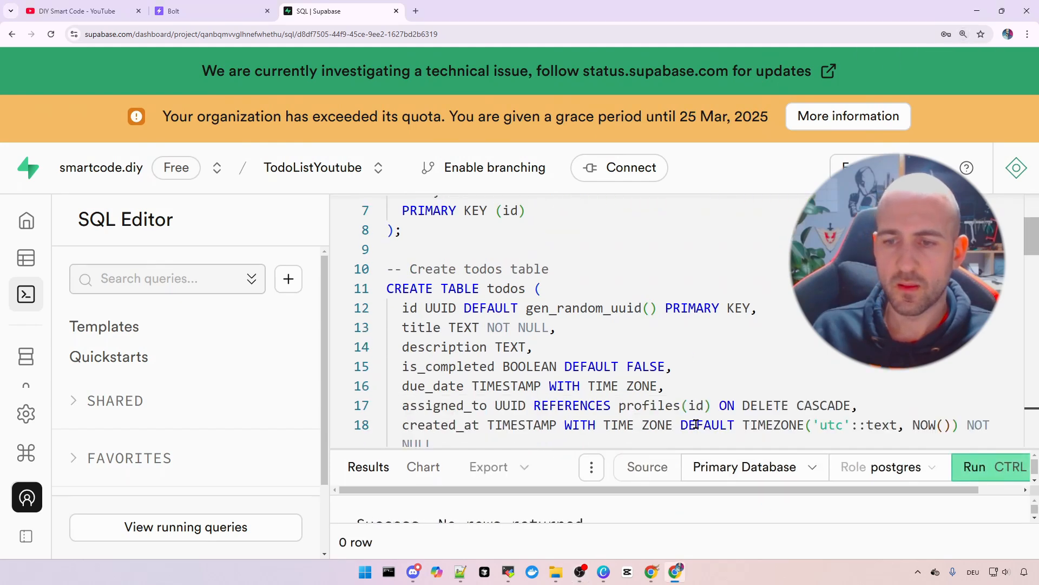
{"action": "scroll", "coordinate": [696, 423], "scroll_direction": "down", "scroll_amount": 2, "text": "ctrl"}
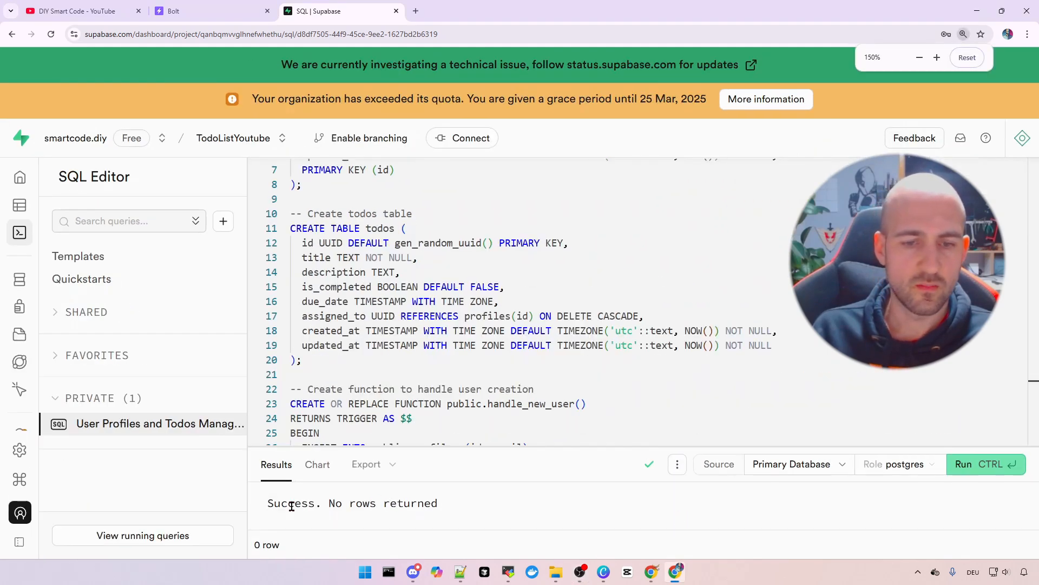
{"action": "left_click_drag", "start_coordinate": [291, 506], "coordinate": [434, 497]}
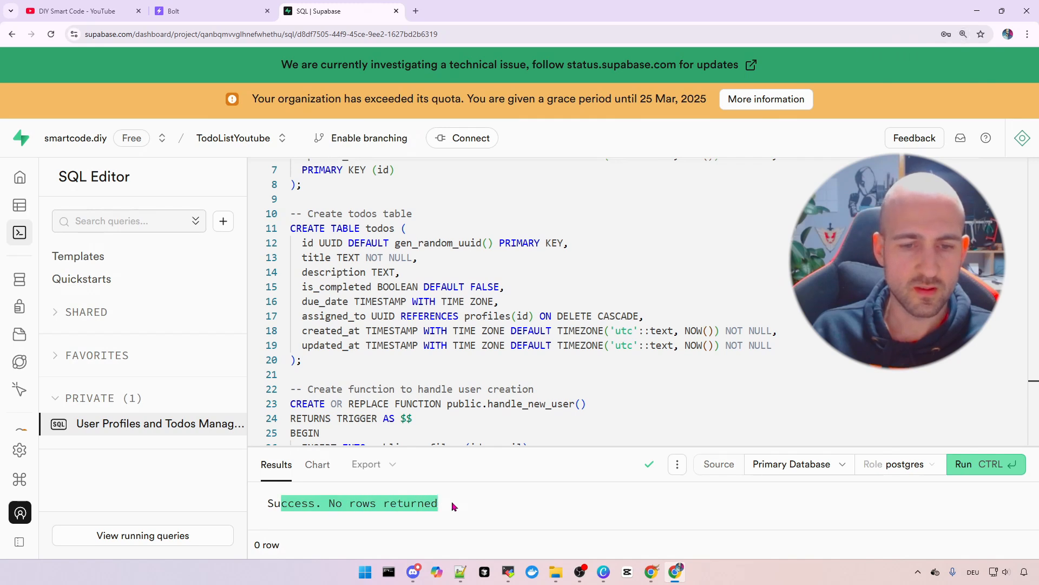
{"action": "left_click", "coordinate": [452, 501]}
{"action": "left_click_drag", "start_coordinate": [431, 503], "coordinate": [328, 503]}
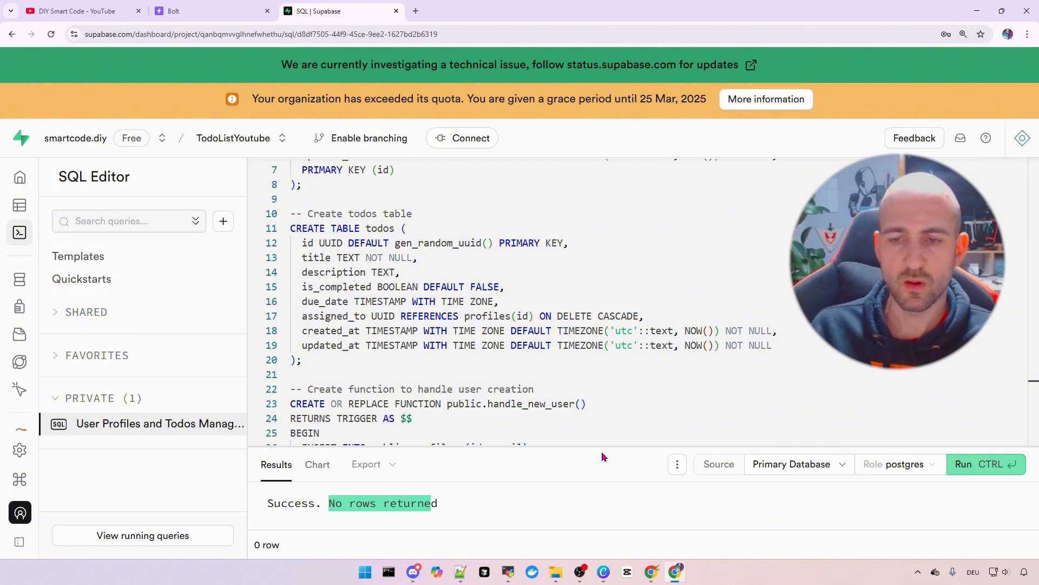
{"action": "double_click", "coordinate": [295, 505]}
{"action": "triple_click", "coordinate": [295, 504]}
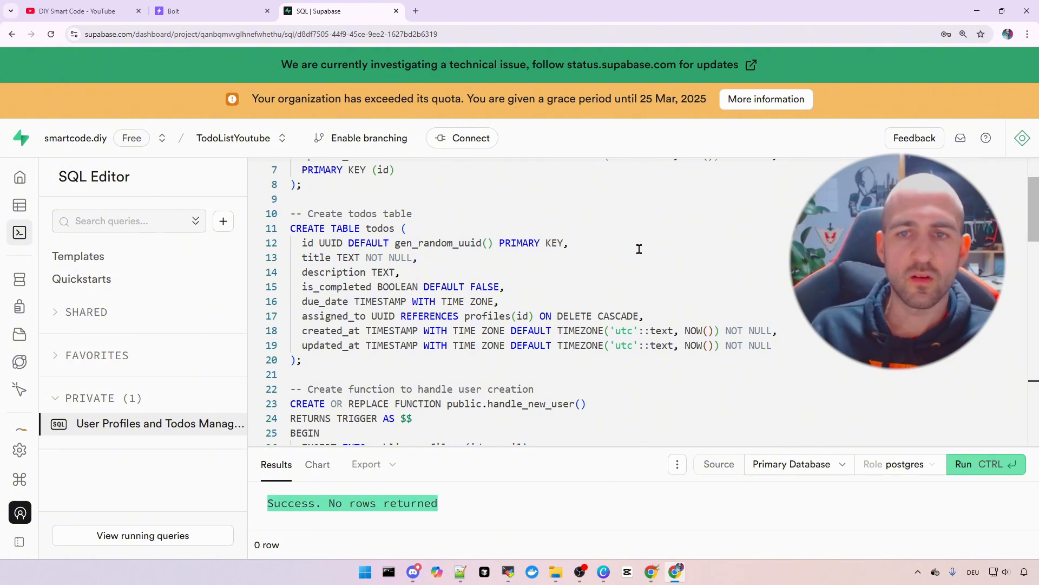
{"action": "key", "text": "ctrl+0"}
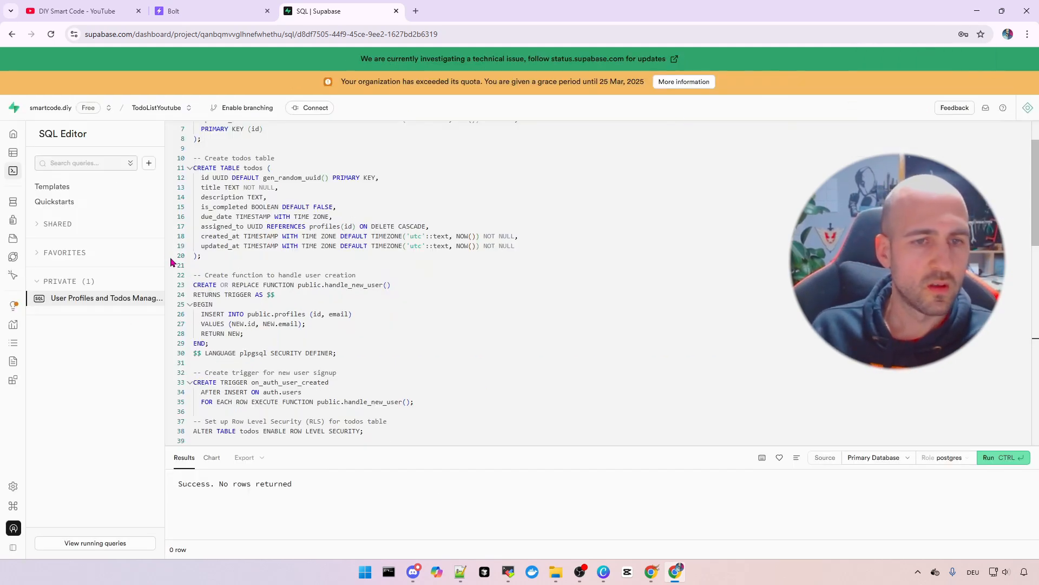
Inspect the empty todos and profiles tables in Table Editor, then return to bolt.diy
{"action": "mouse_move", "coordinate": [60, 152]}
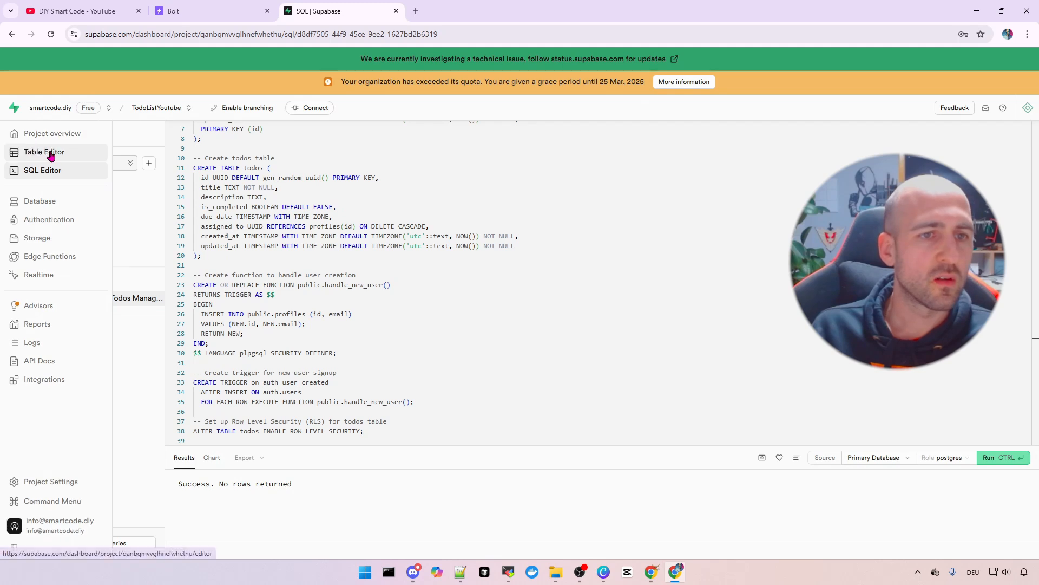
{"action": "left_click", "coordinate": [58, 153]}
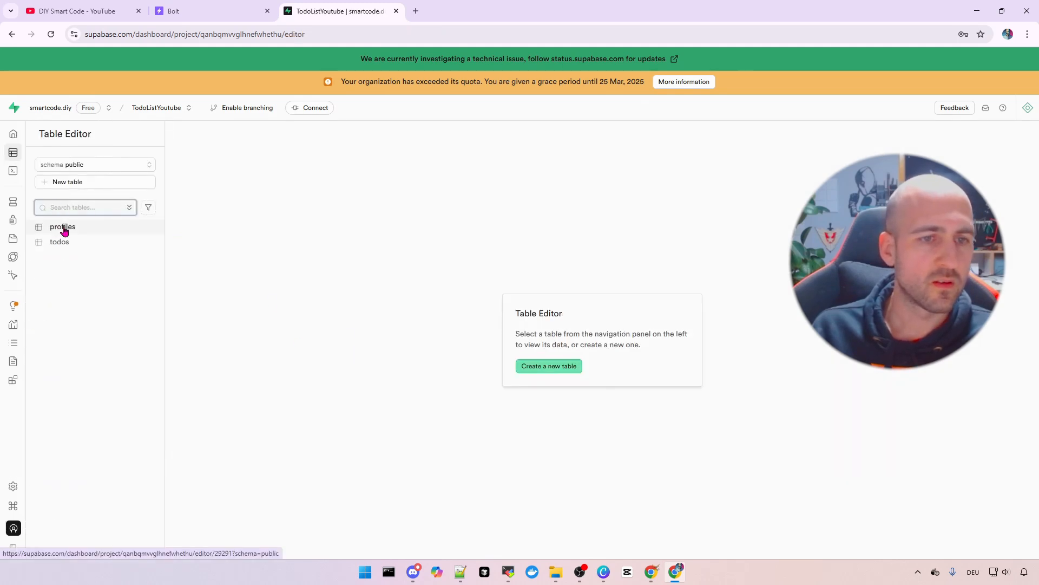
{"action": "left_click", "coordinate": [69, 249]}
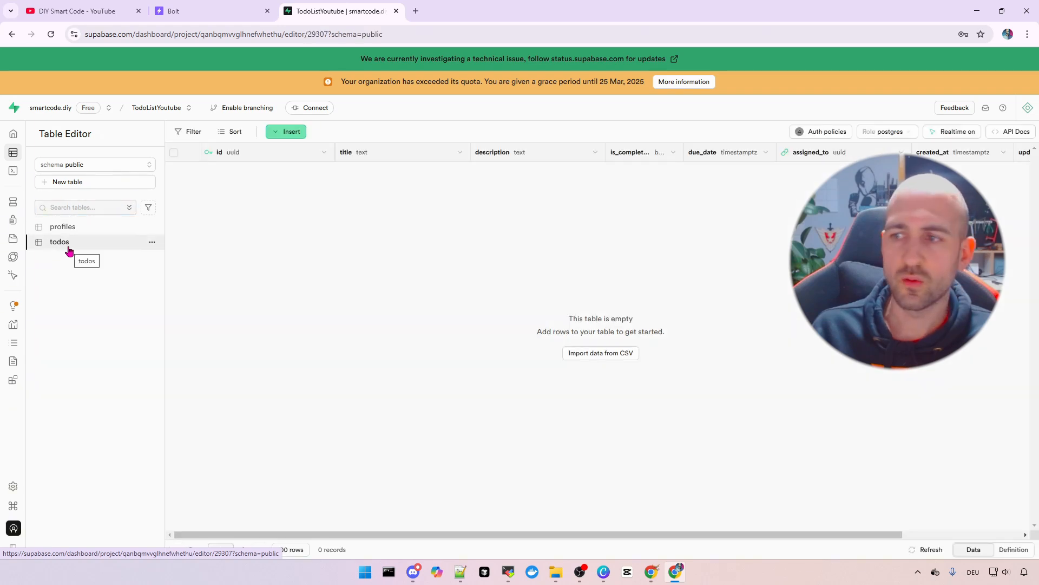
{"action": "key", "text": "ctrl+plus"}
{"action": "left_click", "coordinate": [69, 243]}
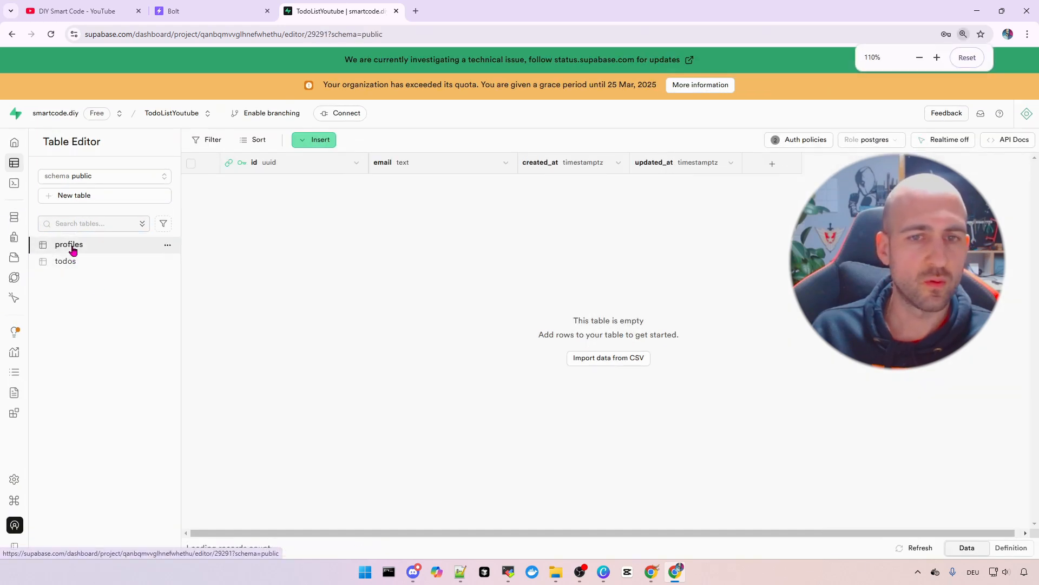
{"action": "left_click", "coordinate": [61, 262]}
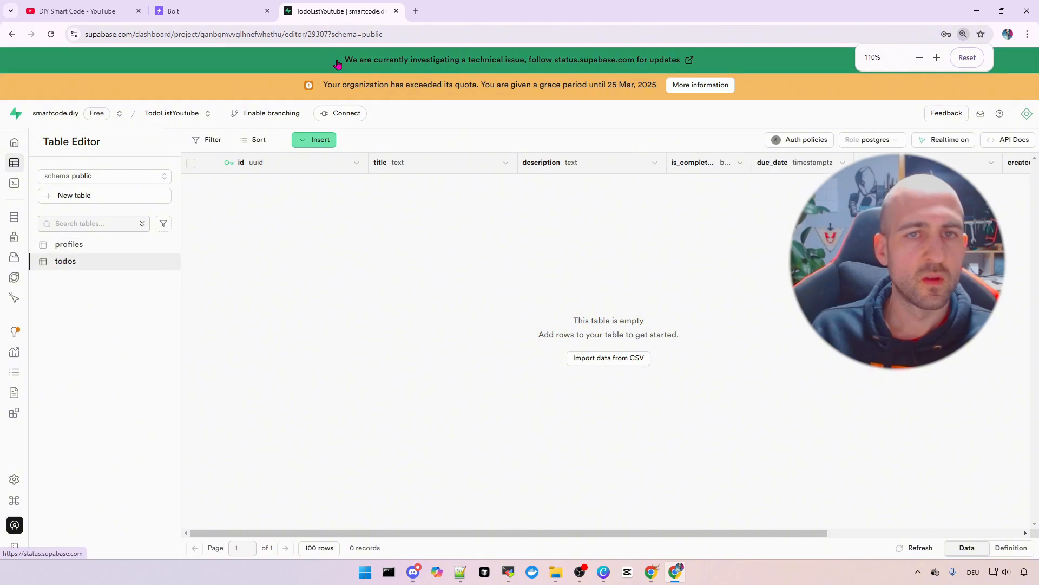
{"action": "left_click", "coordinate": [199, 13]}
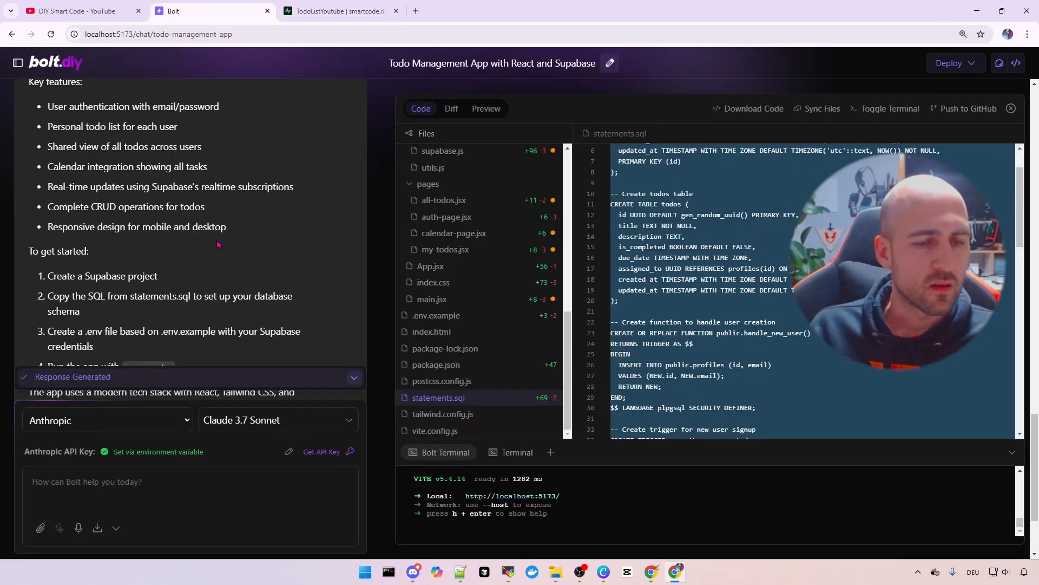
Open .env.example showing the Supabase URL and anon key placeholders, and enlarge the terminal
{"action": "scroll", "coordinate": [94, 276], "scroll_direction": "down", "scroll_amount": 1}
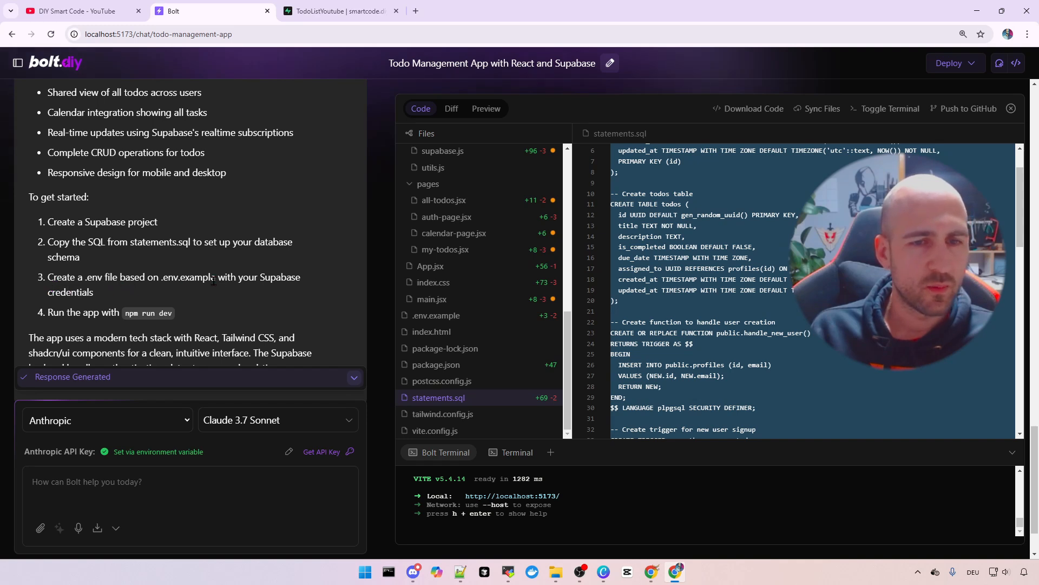
{"action": "left_click_drag", "start_coordinate": [160, 277], "coordinate": [233, 278]}
{"action": "left_click", "coordinate": [266, 288]}
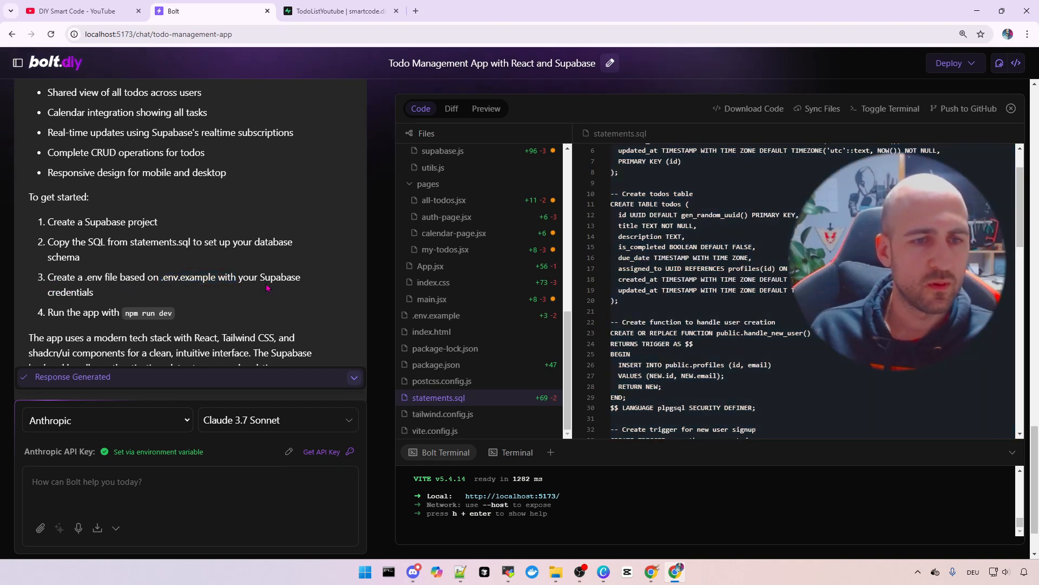
{"action": "scroll", "coordinate": [463, 354], "scroll_direction": "up", "scroll_amount": 1}
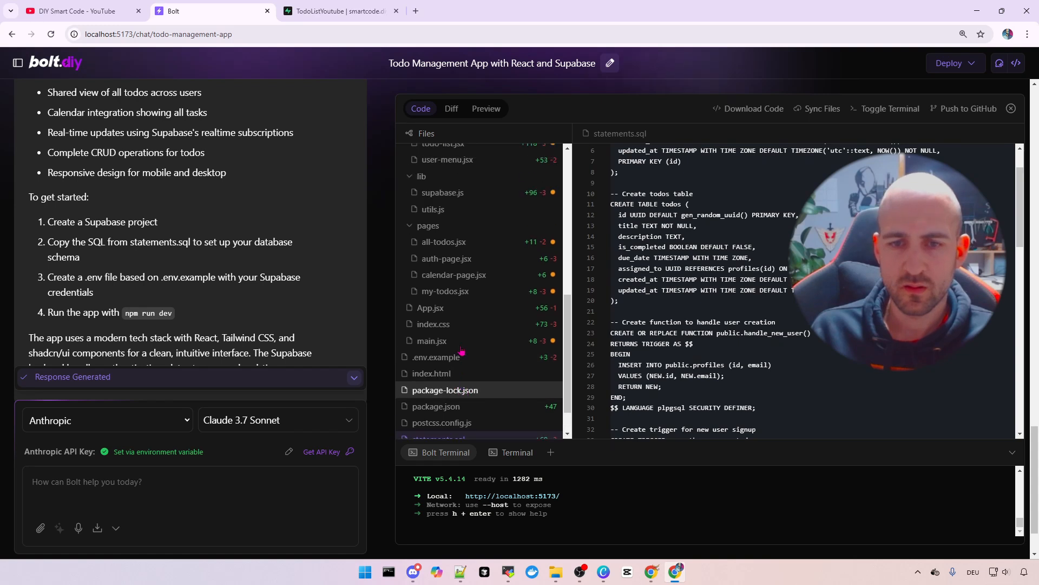
{"action": "scroll", "coordinate": [464, 353], "scroll_direction": "down", "scroll_amount": 1}
{"action": "left_click", "coordinate": [448, 318]}
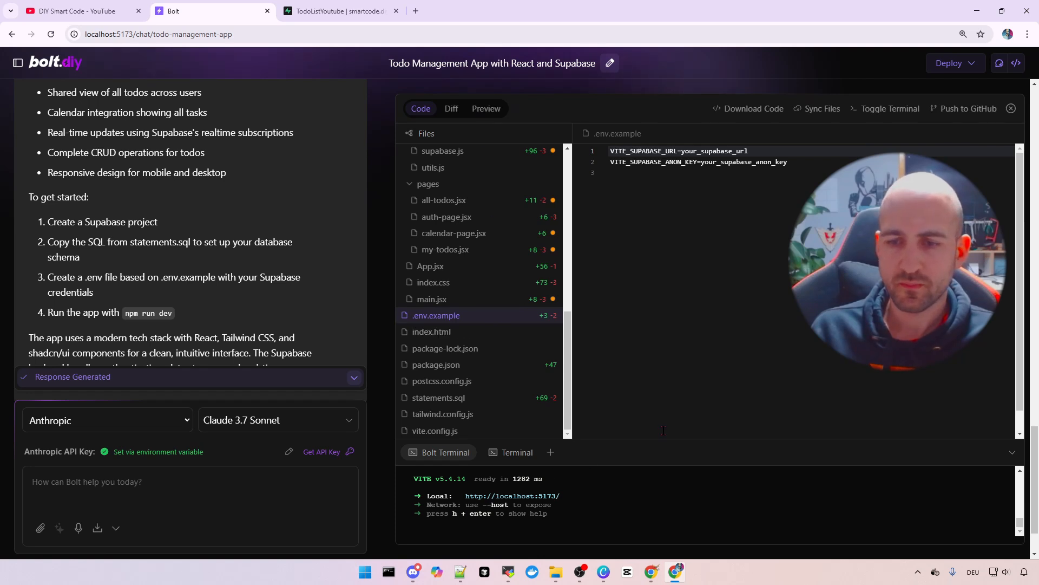
{"action": "left_click_drag", "start_coordinate": [666, 436], "coordinate": [666, 329]}
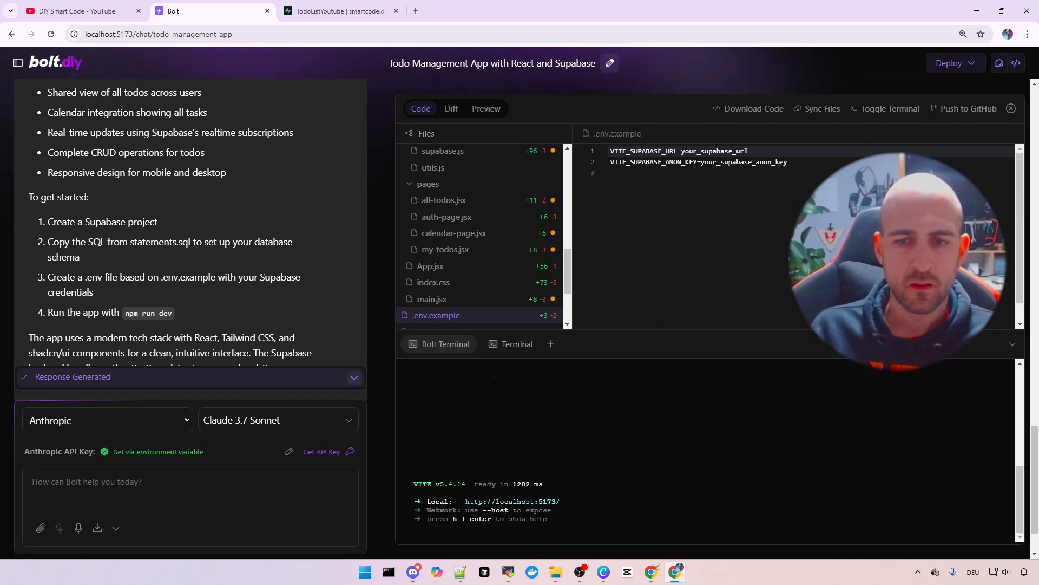
{"action": "scroll", "coordinate": [189, 269], "scroll_direction": "down", "scroll_amount": 2}
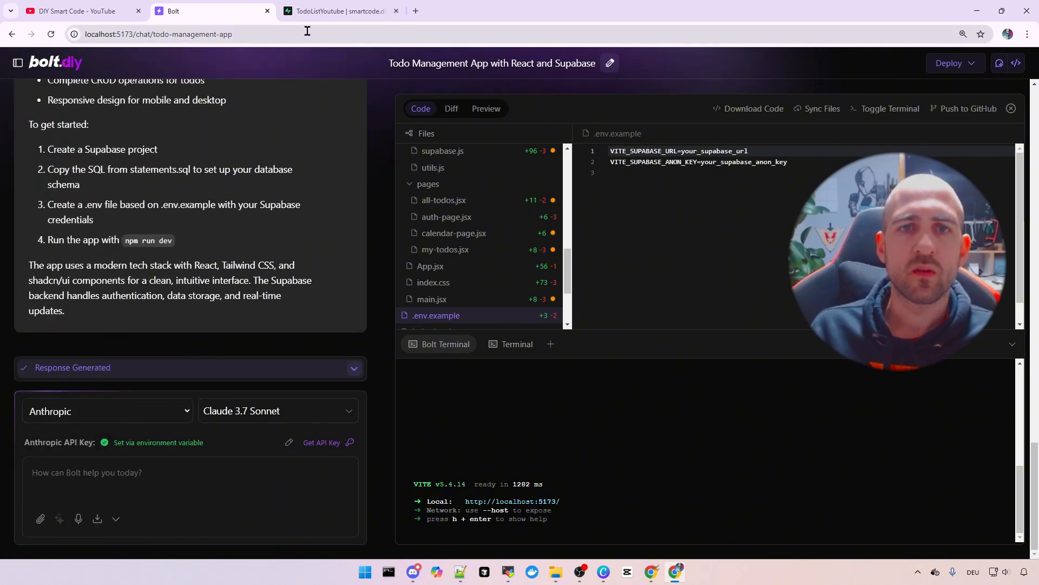
{"action": "left_click", "coordinate": [339, 13]}
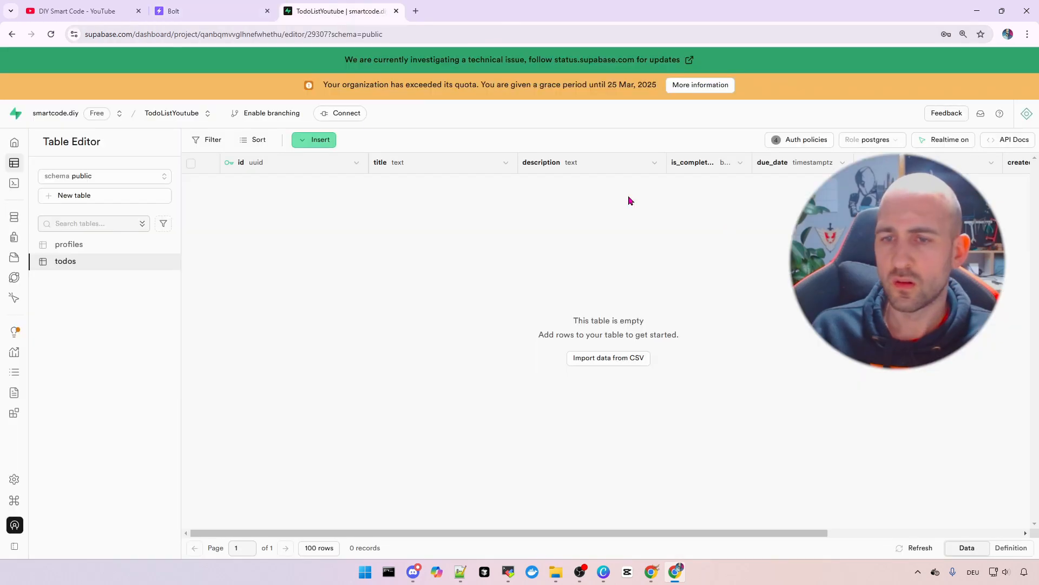
{"action": "mouse_move", "coordinate": [12, 148]}
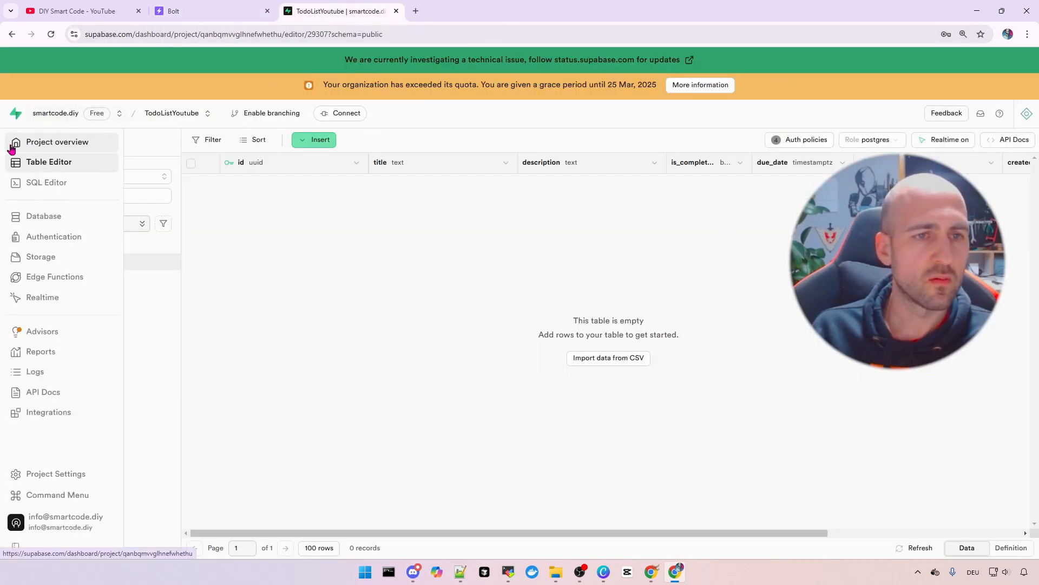
{"action": "left_click", "coordinate": [64, 145]}
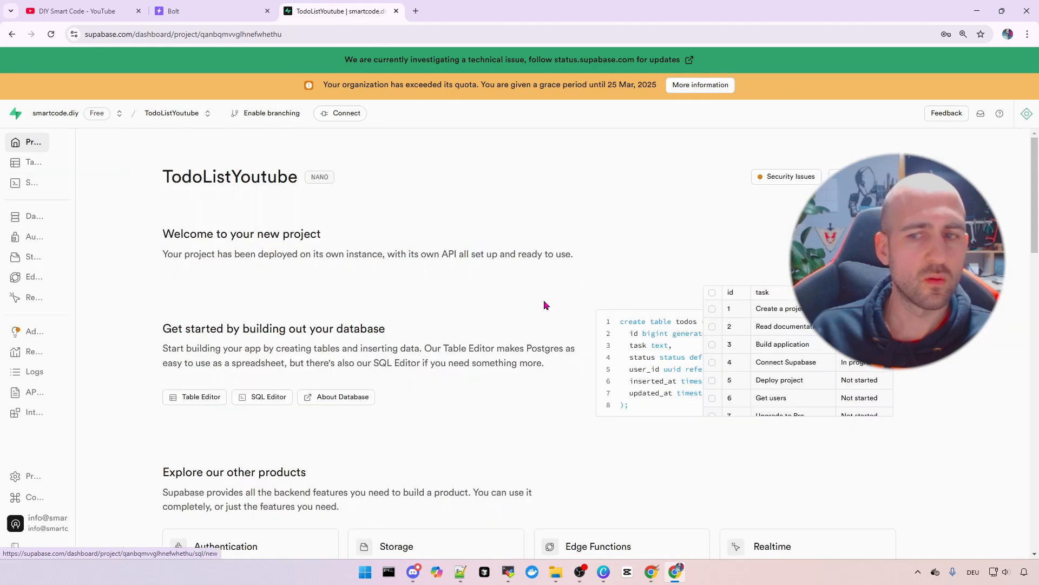
{"action": "scroll", "coordinate": [690, 267], "scroll_direction": "down", "scroll_amount": 3}
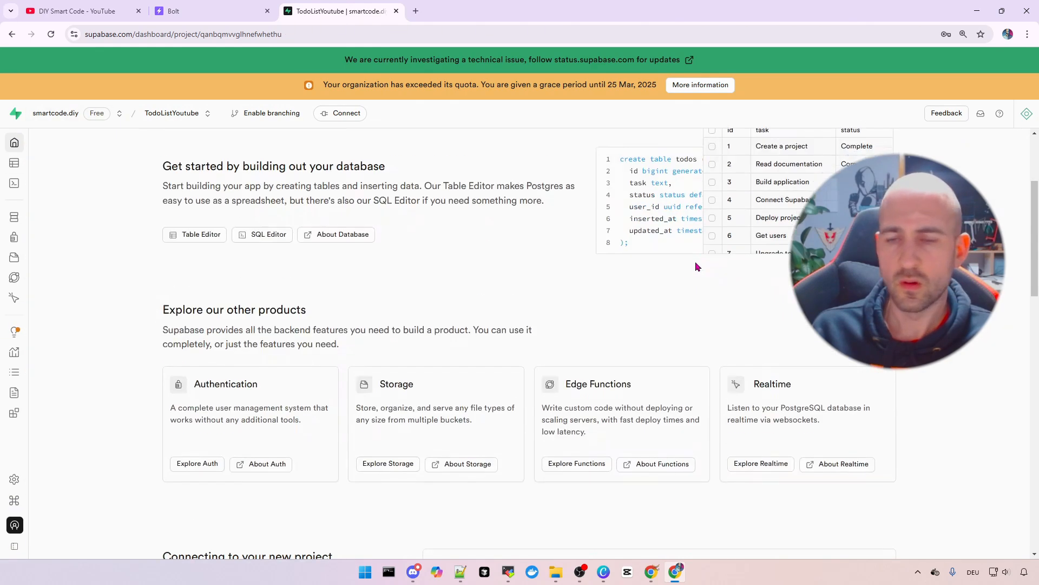
{"action": "scroll", "coordinate": [665, 267], "scroll_direction": "down", "scroll_amount": 7}
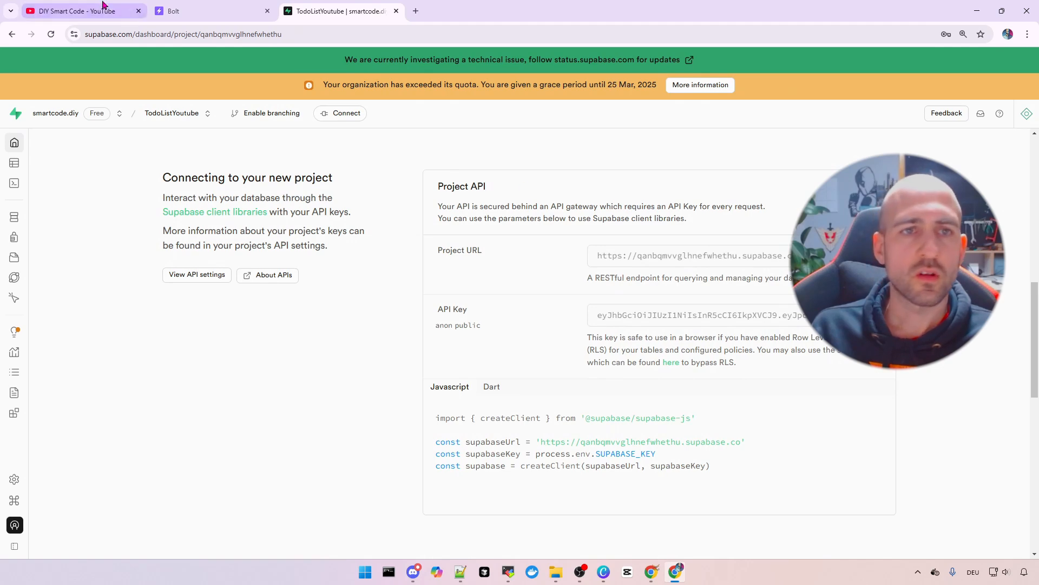
{"action": "left_click", "coordinate": [191, 12]}
{"action": "left_click", "coordinate": [168, 492]}
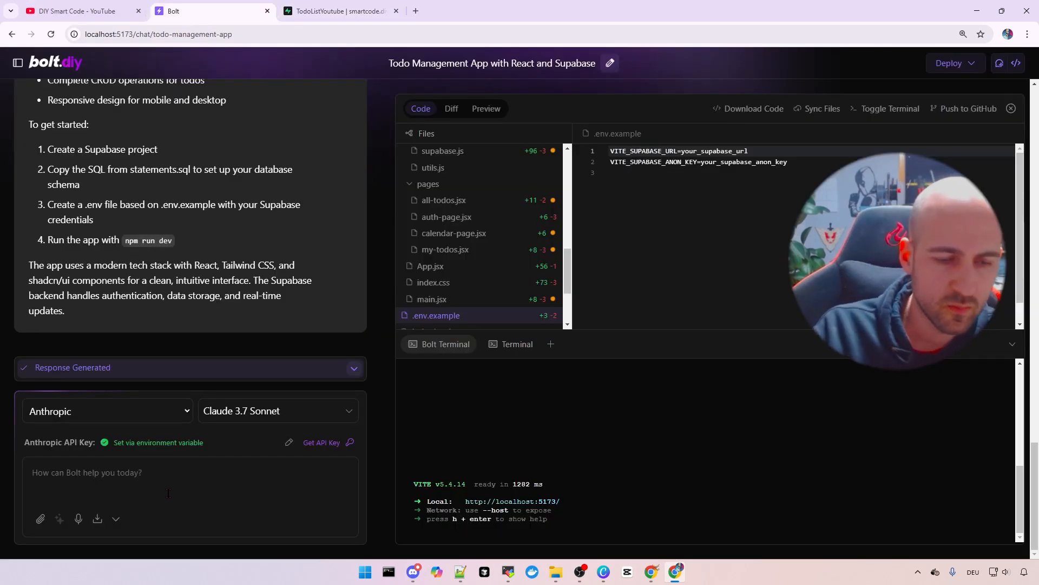
Paste the Supabase Project URL and API key into the chat prompt on separate lines
{"action": "type", "text": "Project "}
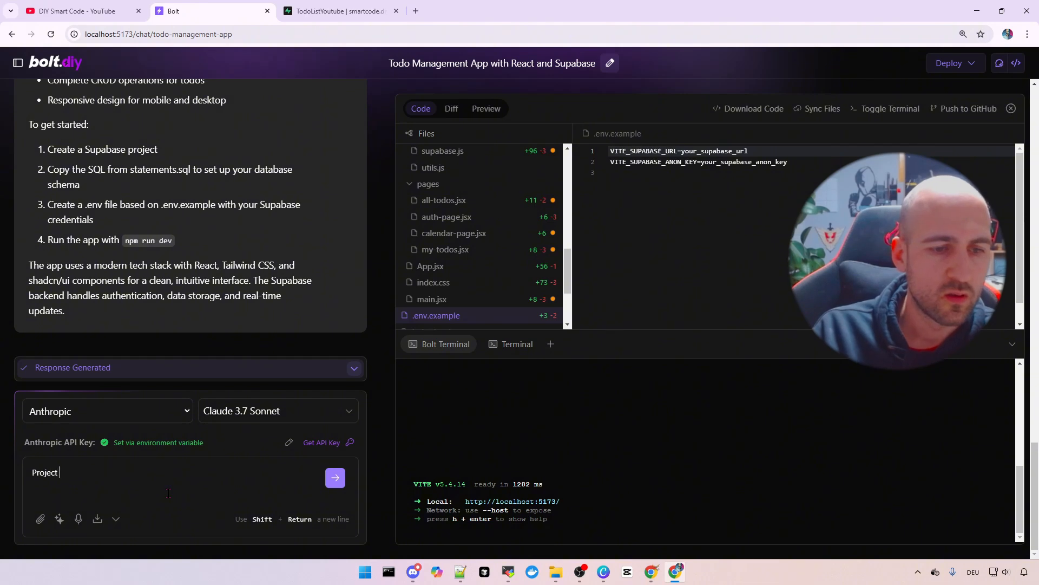
{"action": "type", "text": "URL:"}
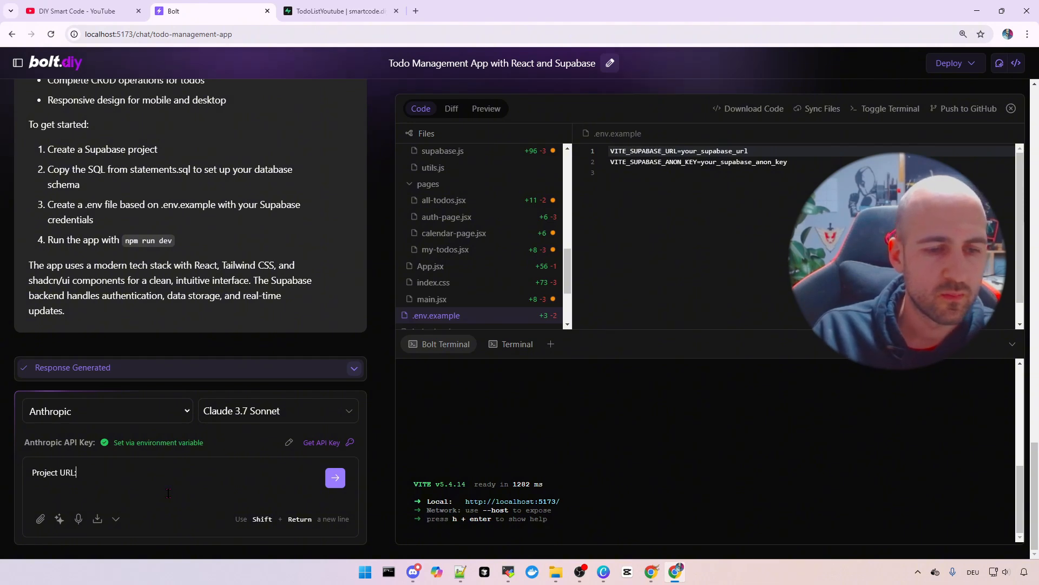
{"action": "type", "text": "https://qanbqmvvglhnefwhethu.supabase.co"}
{"action": "key", "text": "shift+Return"}
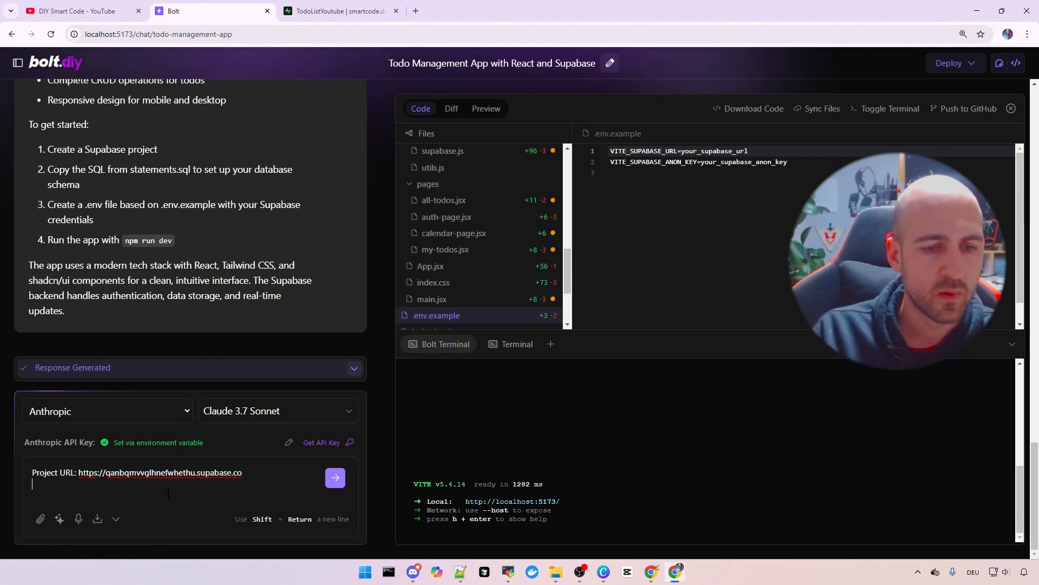
{"action": "left_click", "coordinate": [341, 11]}
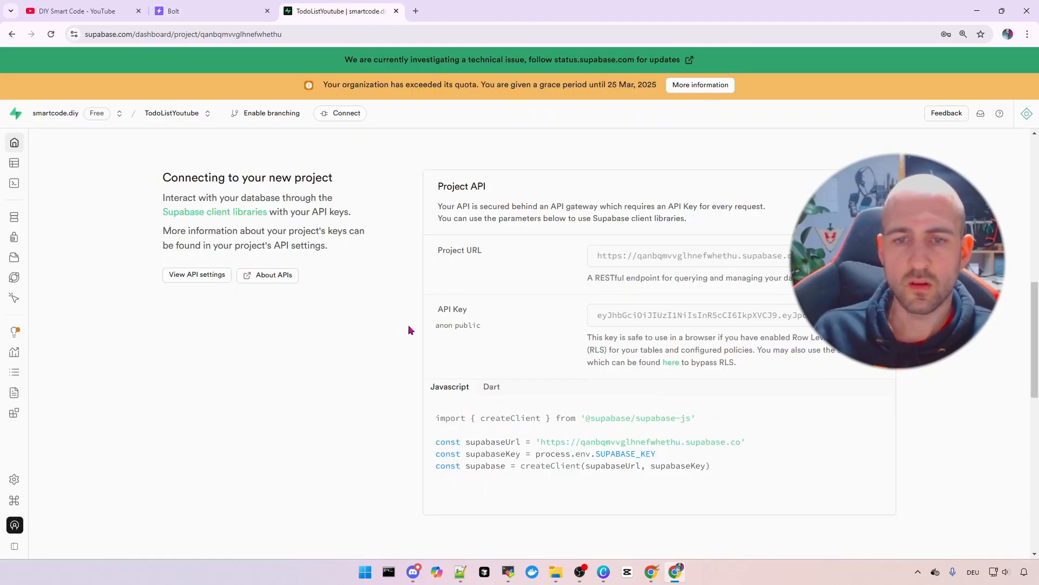
{"action": "left_click", "coordinate": [174, 10]}
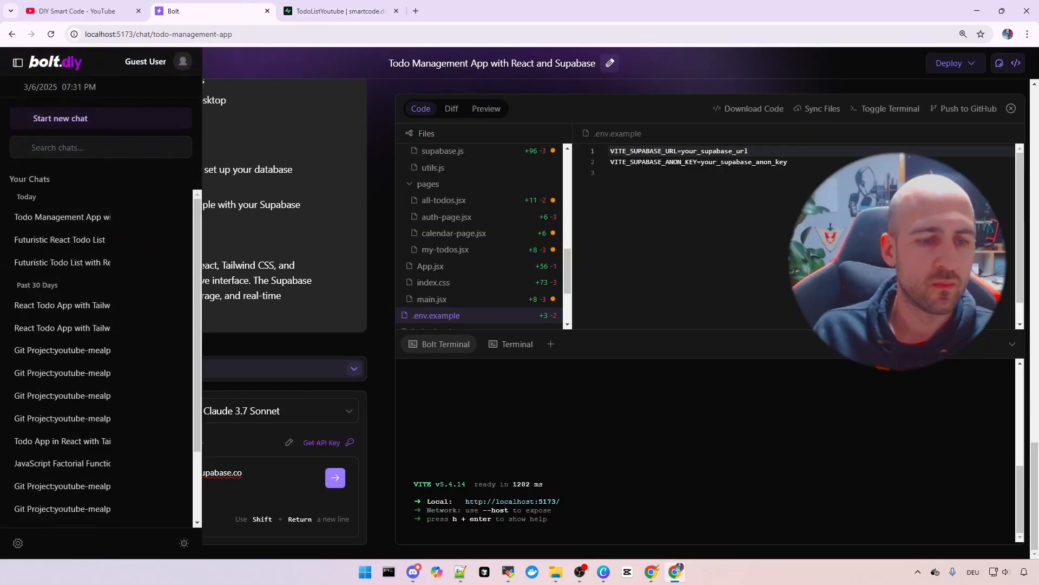
{"action": "type", "text": "A"}
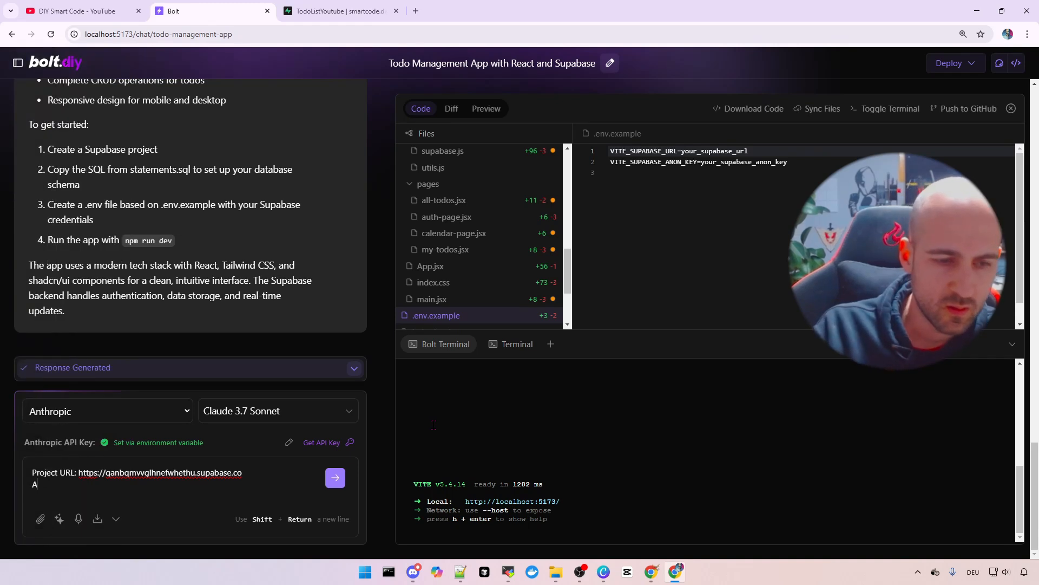
{"action": "type", "text": "PI K"}
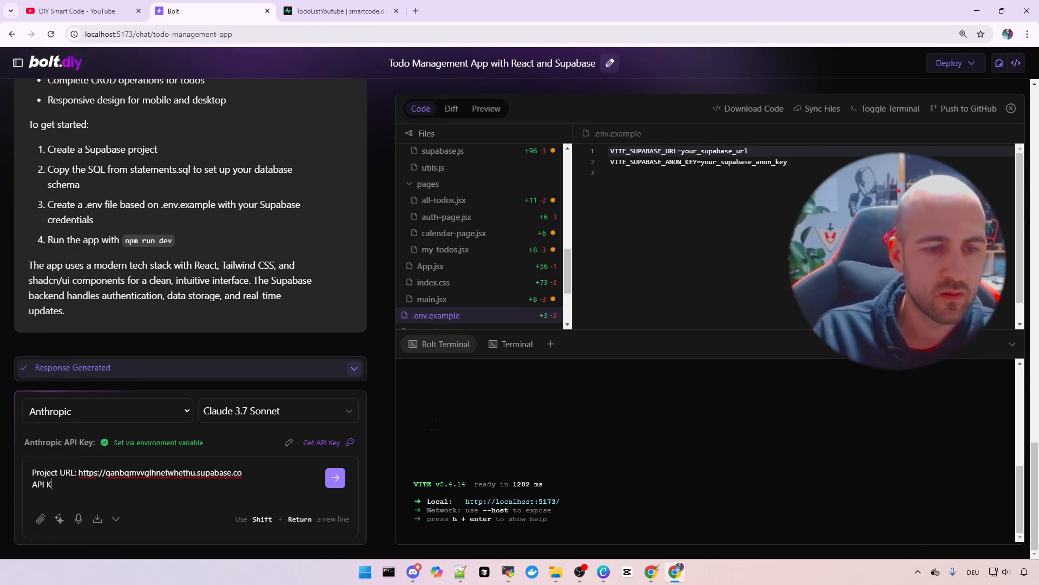
{"action": "type", "text": "ey:"}
{"action": "key", "text": "ctrl+v"}
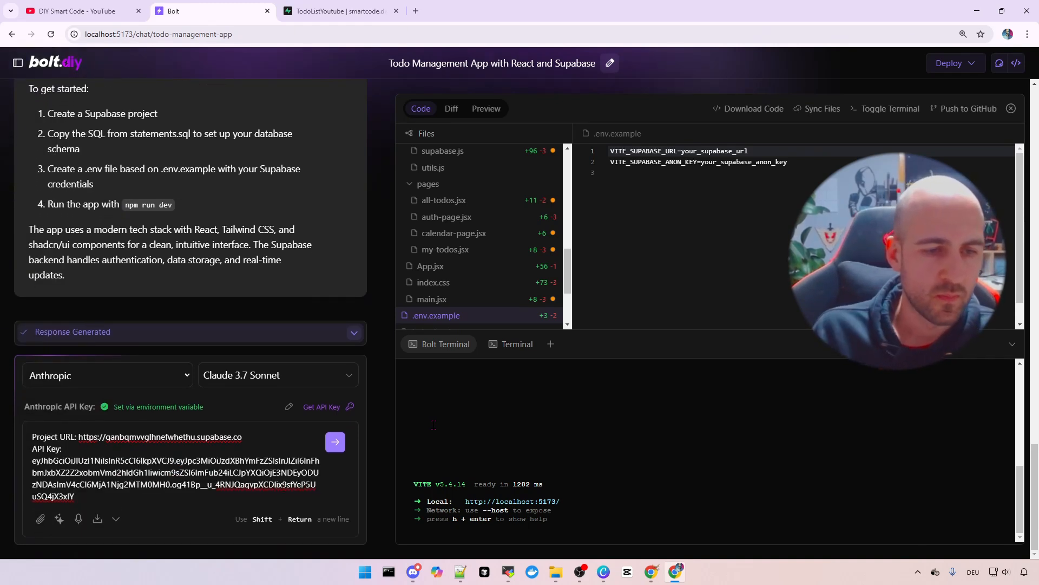
Add 'Supabase Parameters, please create the .env file with it' above the credentials
{"action": "left_click", "coordinate": [39, 437]}
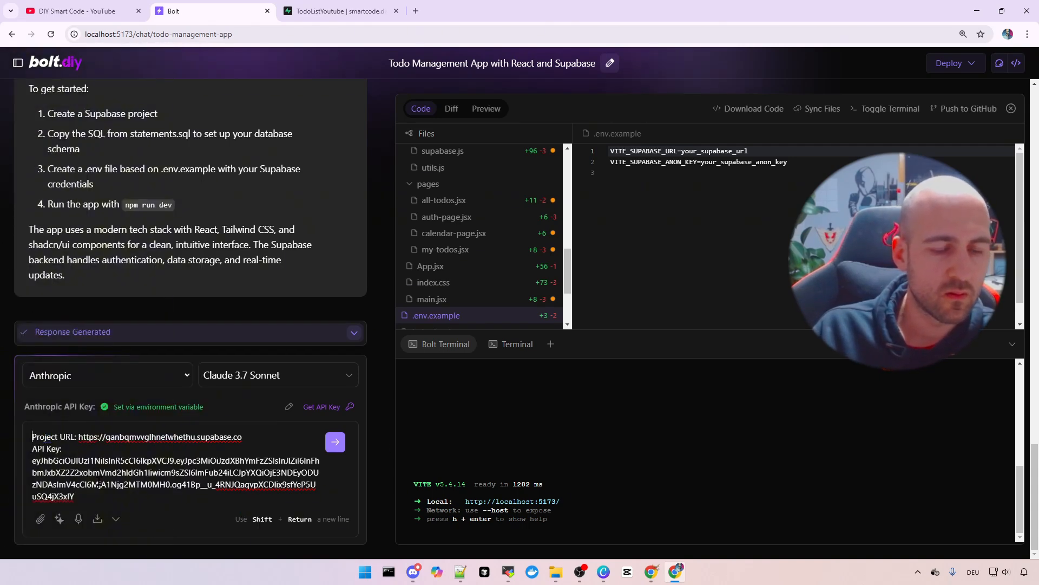
{"action": "key", "text": "shift+Return"}
{"action": "key", "text": "Up"}
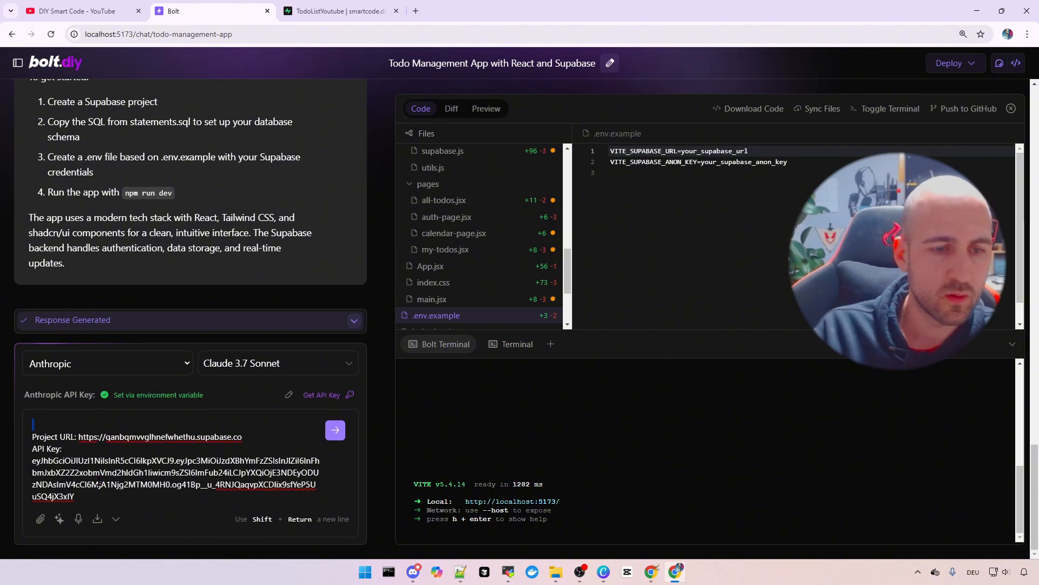
{"action": "key", "text": "Delete"}
{"action": "type", "text": "Supabase "}
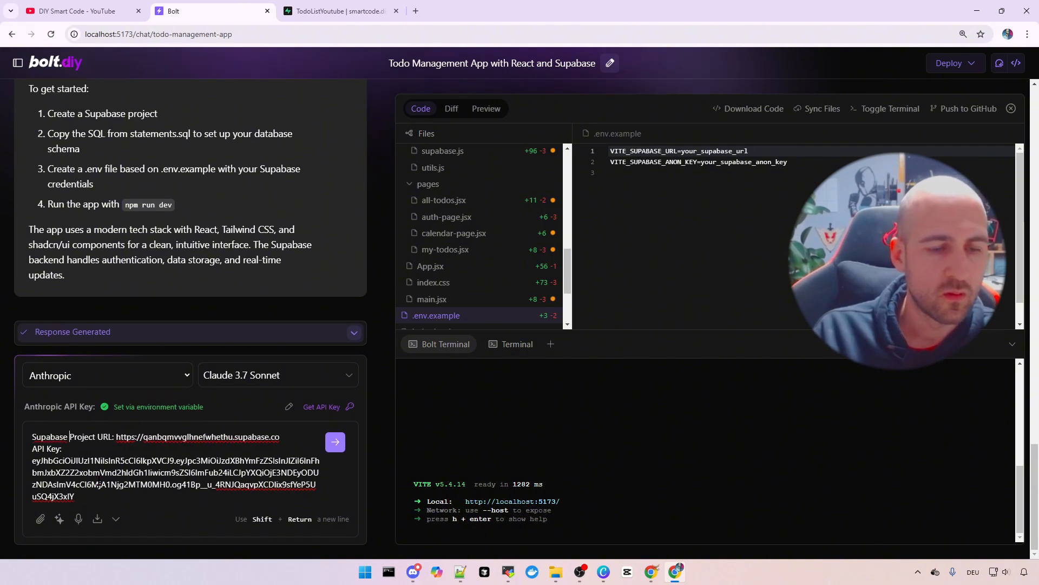
{"action": "type", "text": "Paramet"}
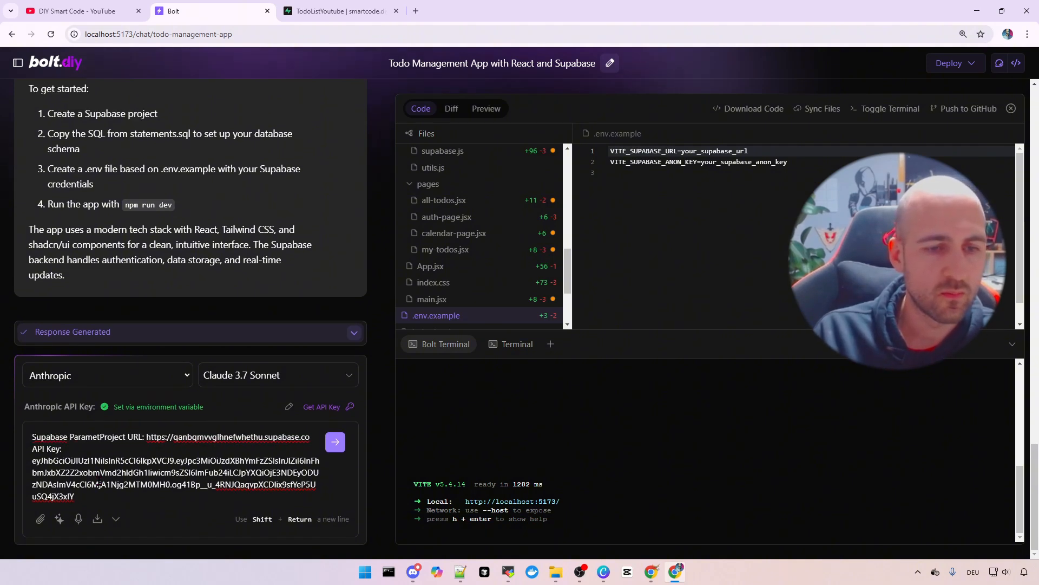
{"action": "type", "text": "ers, p"}
{"action": "type", "text": "lease create the .e"}
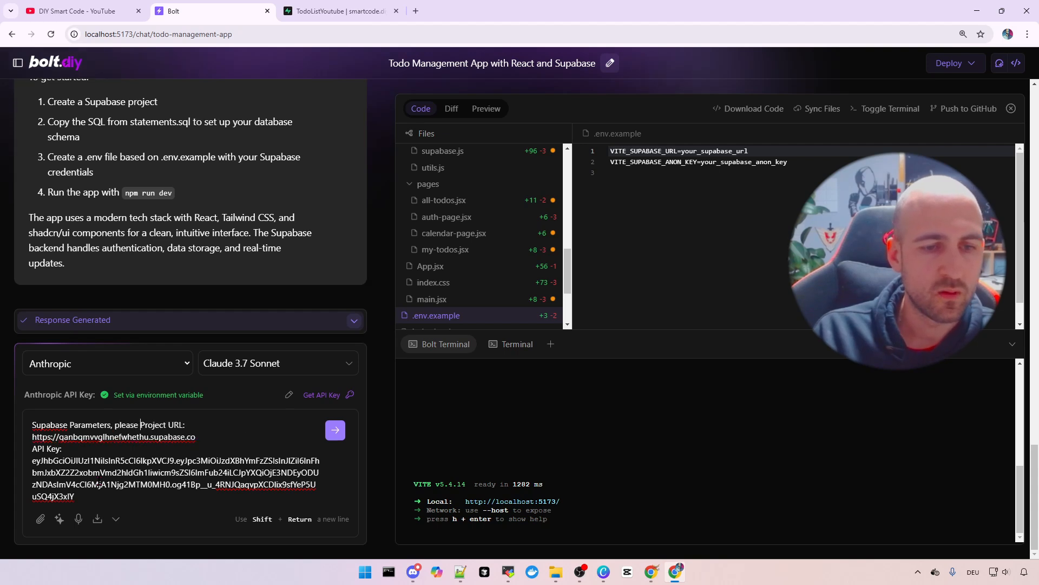
{"action": "type", "text": "nv file with it"}
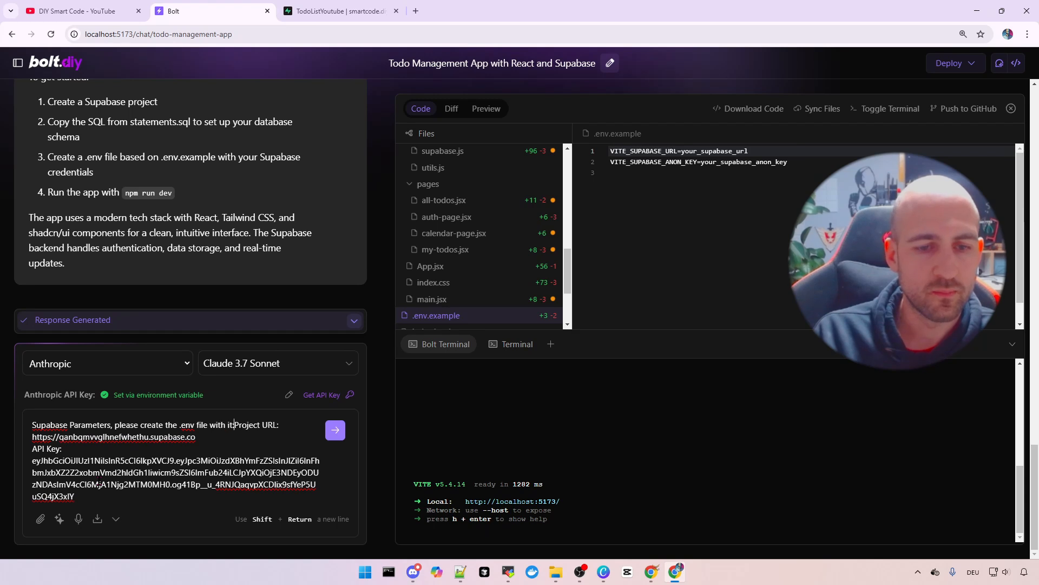
{"action": "key", "text": "shift+Return"}
{"action": "key", "text": "shift+Return"}
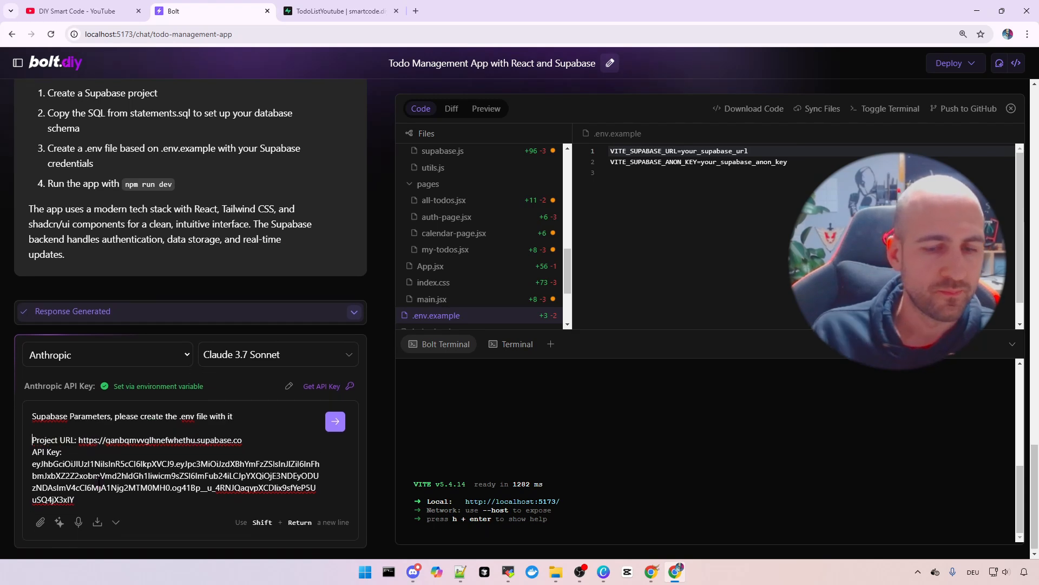
Send the prompt and verify the generated .env holds VITE_SUPABASE_URL and VITE_SUPABASE_ANON_KEY
{"action": "left_click", "coordinate": [335, 419]}
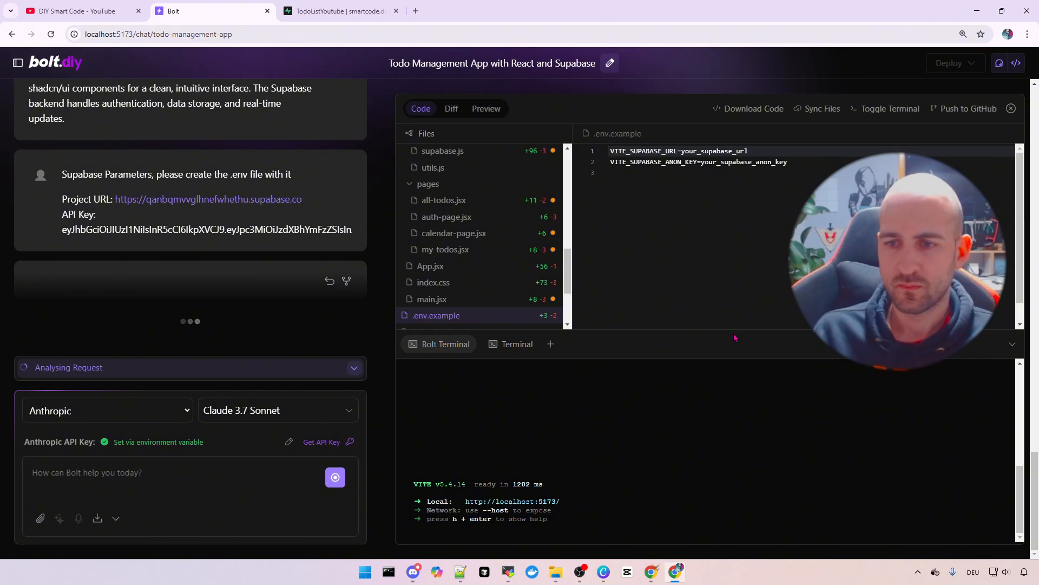
{"action": "left_click_drag", "start_coordinate": [734, 337], "coordinate": [734, 431]}
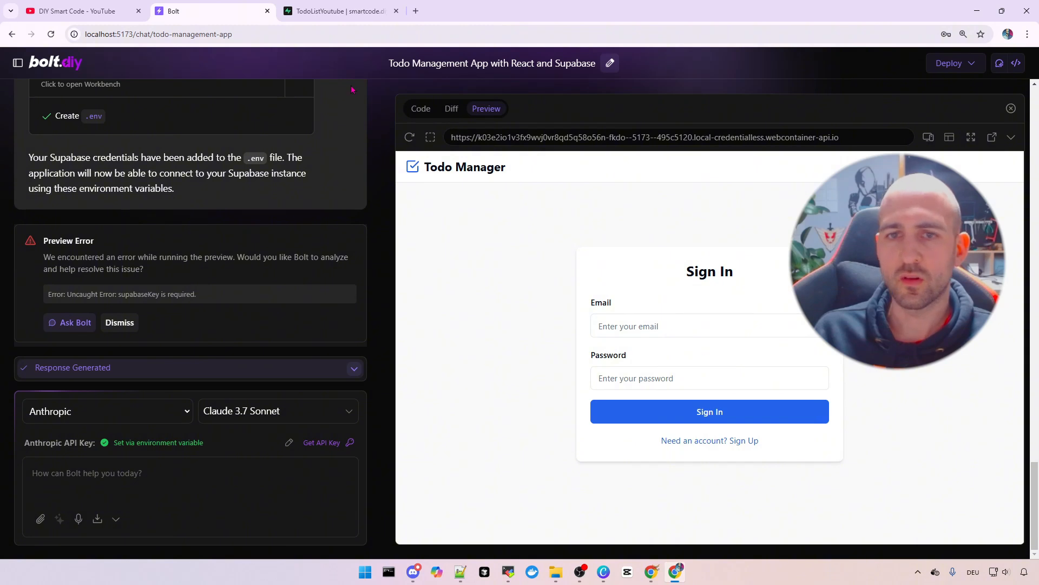
{"action": "left_click", "coordinate": [120, 322]}
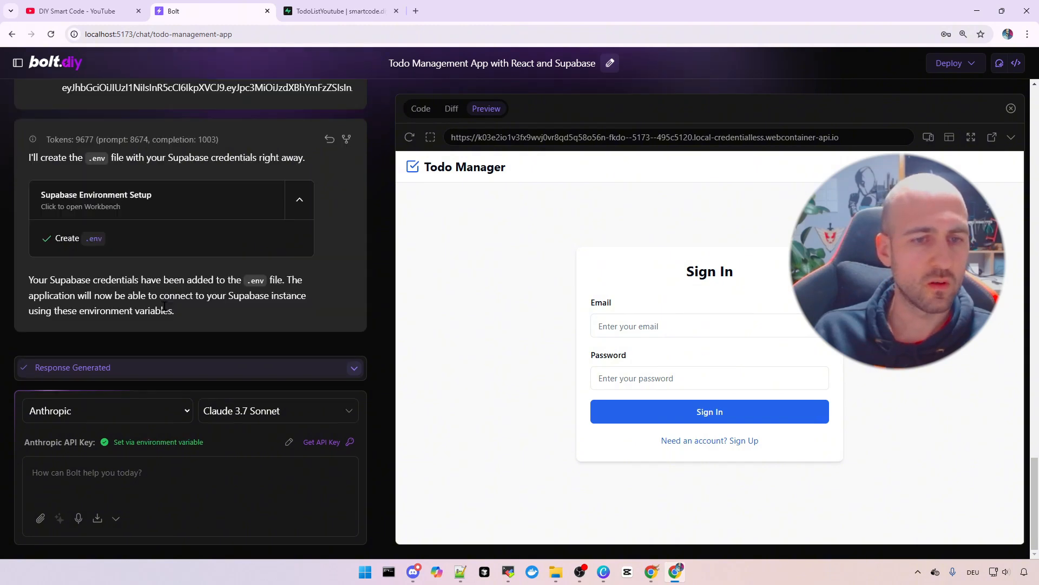
{"action": "left_click", "coordinate": [420, 108]}
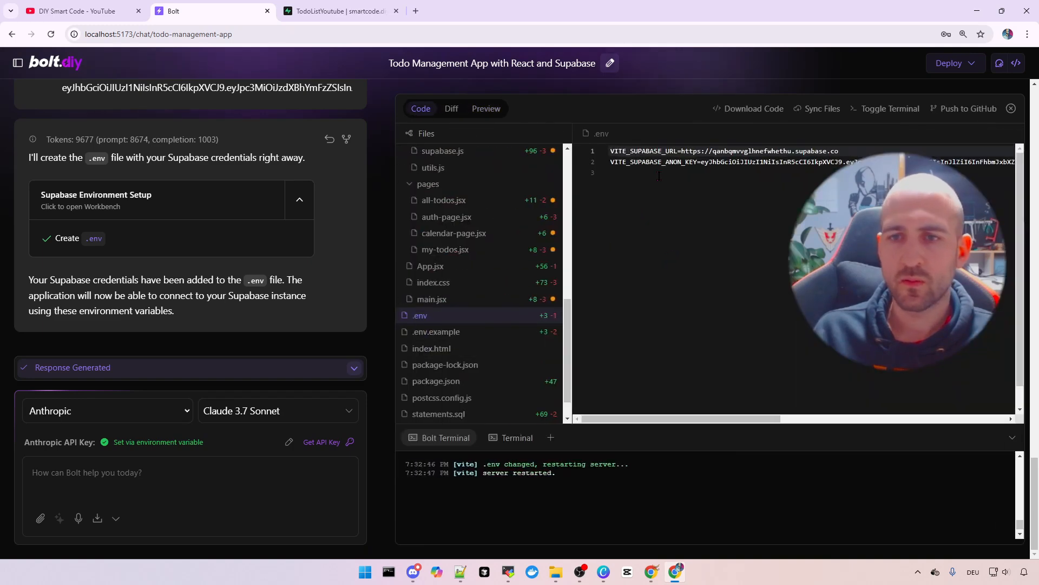
{"action": "double_click", "coordinate": [653, 150]}
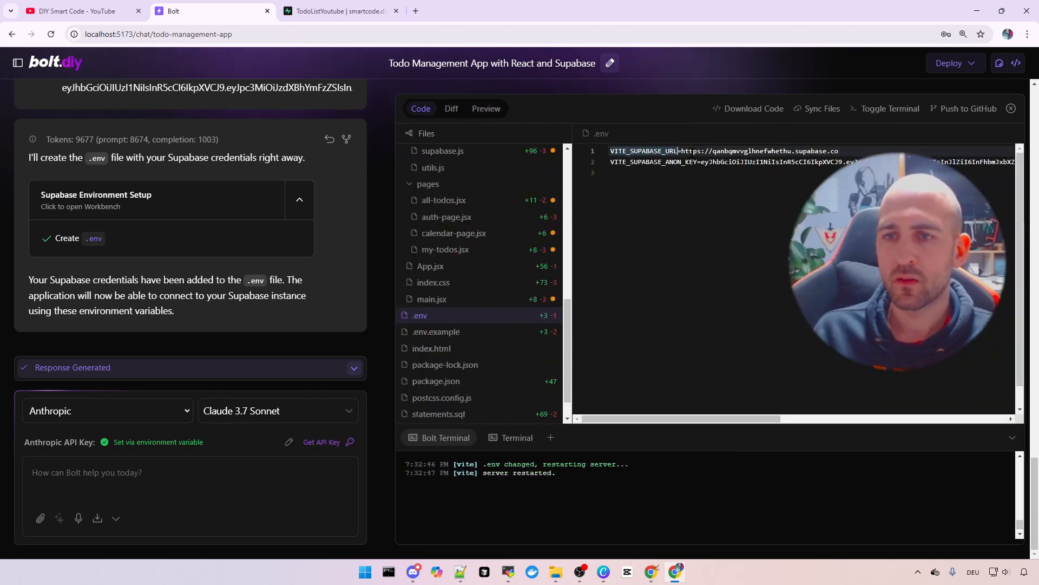
{"action": "left_click", "coordinate": [659, 170]}
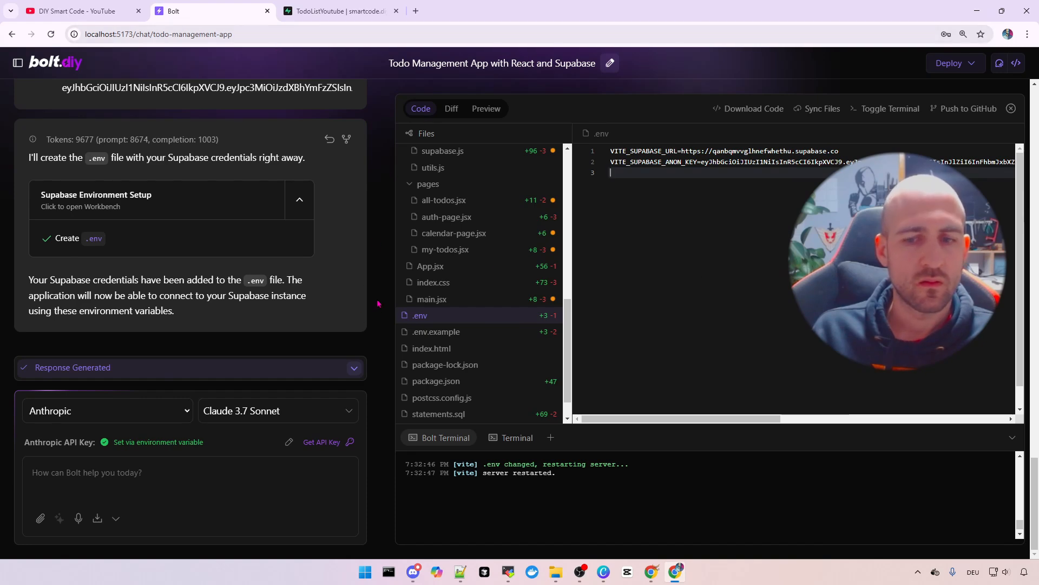
Sign up a test account in the Todo Manager preview using the saved email and a new password
{"action": "left_click", "coordinate": [486, 109]}
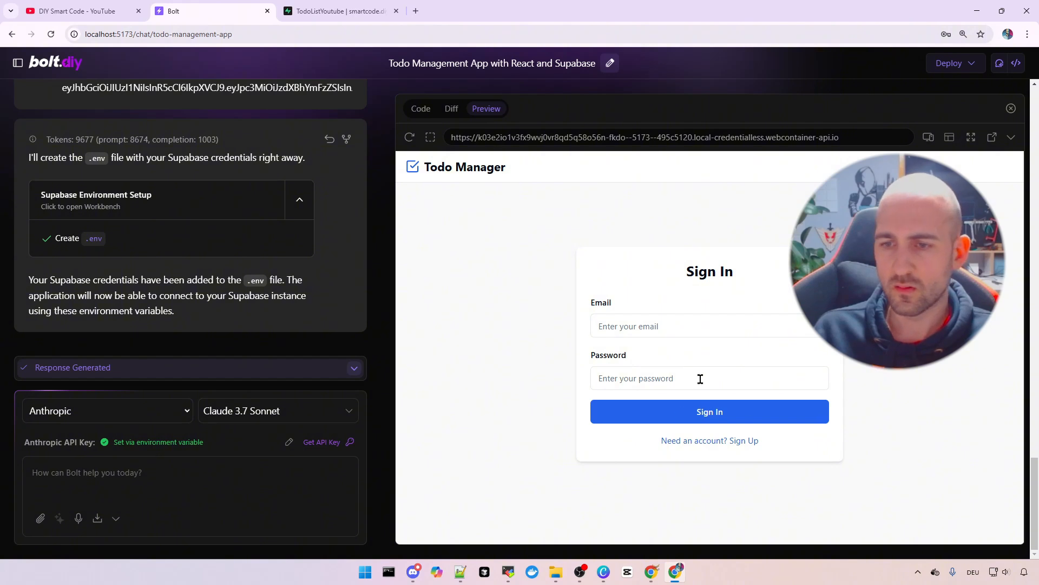
{"action": "left_click", "coordinate": [726, 441]}
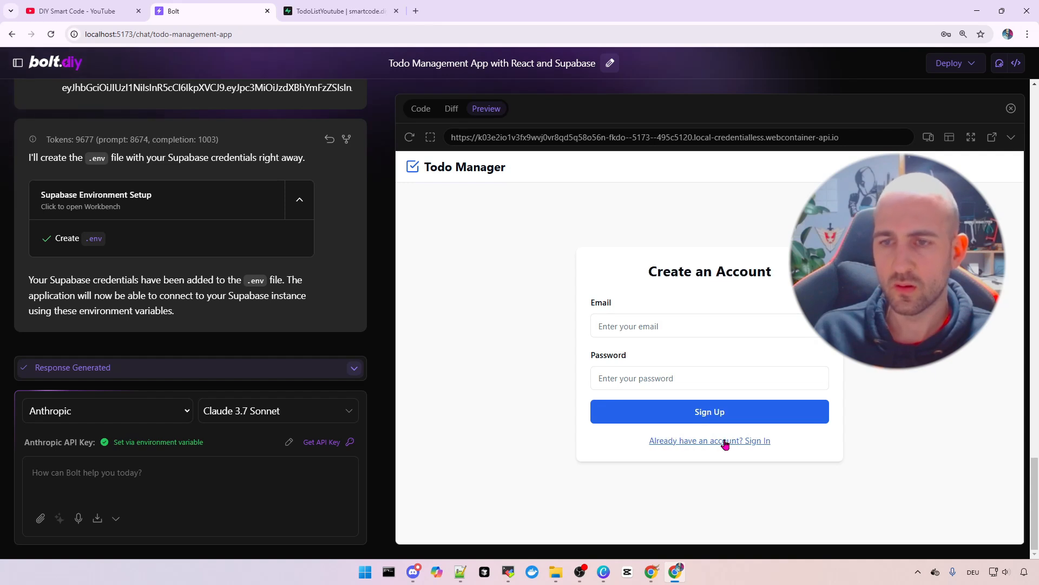
{"action": "left_click_drag", "start_coordinate": [670, 271], "coordinate": [767, 271]}
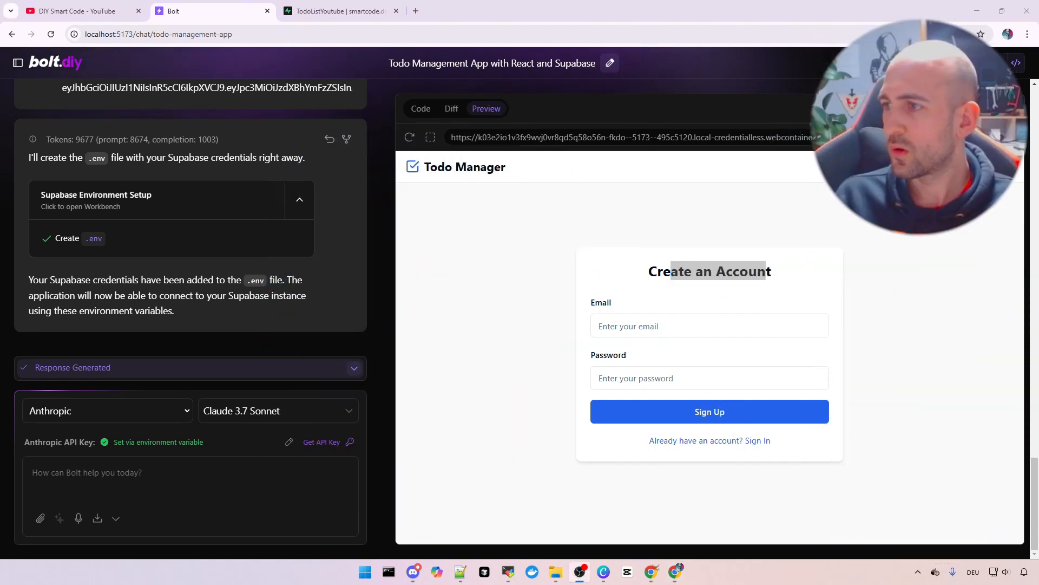
{"action": "left_click", "coordinate": [641, 324]}
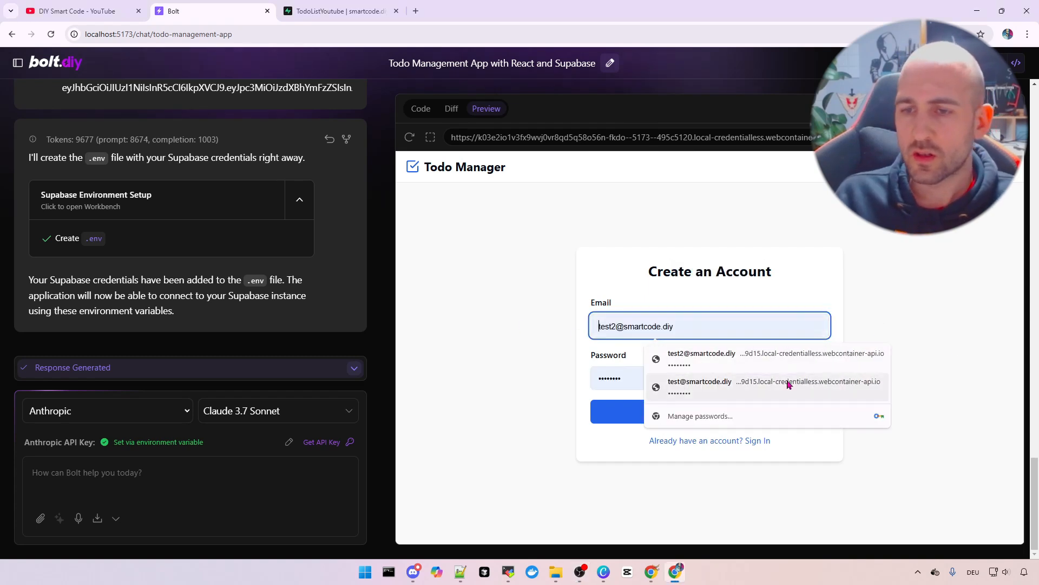
{"action": "left_click", "coordinate": [740, 392]}
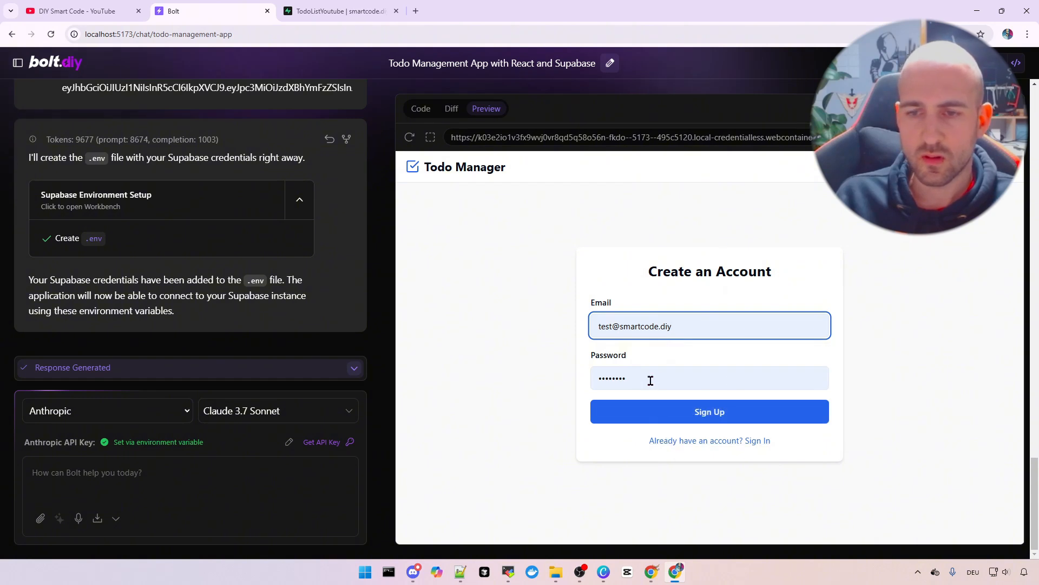
{"action": "left_click_drag", "start_coordinate": [651, 381], "coordinate": [520, 385]}
{"action": "type", "text": "•••"}
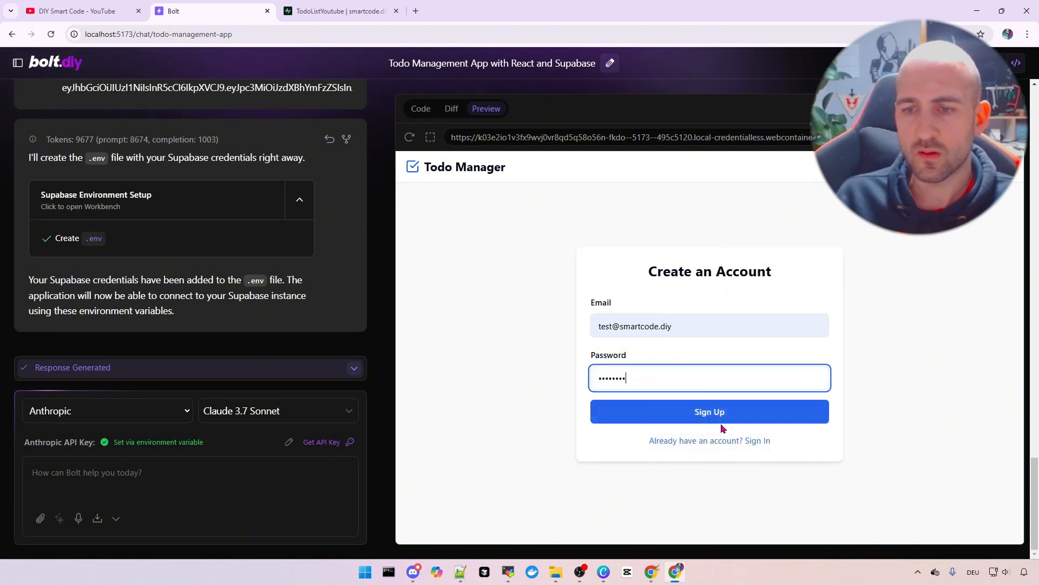
{"action": "left_click", "coordinate": [703, 420]}
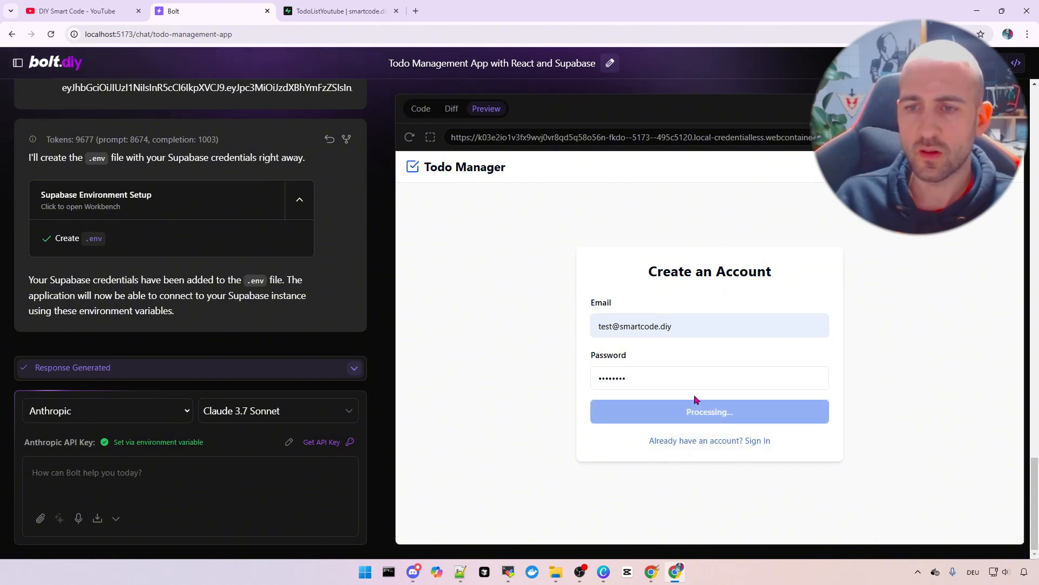
{"action": "left_click", "coordinate": [612, 199]}
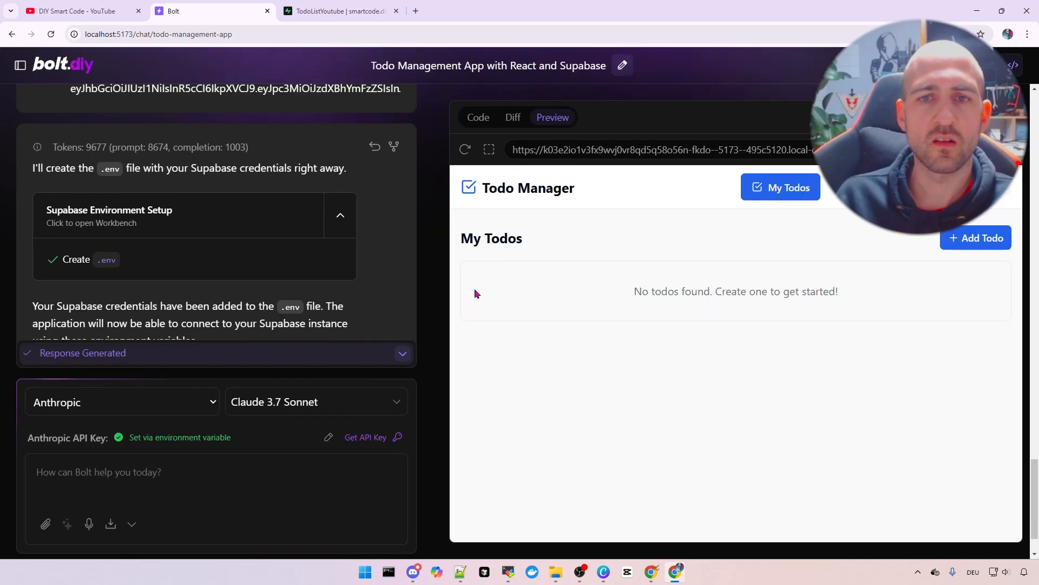
{"action": "left_click", "coordinate": [334, 11]}
Open Supabase Authentication Users and view the single test user's details, signed in via Email on 06 Mar 2025
{"action": "mouse_move", "coordinate": [33, 165]}
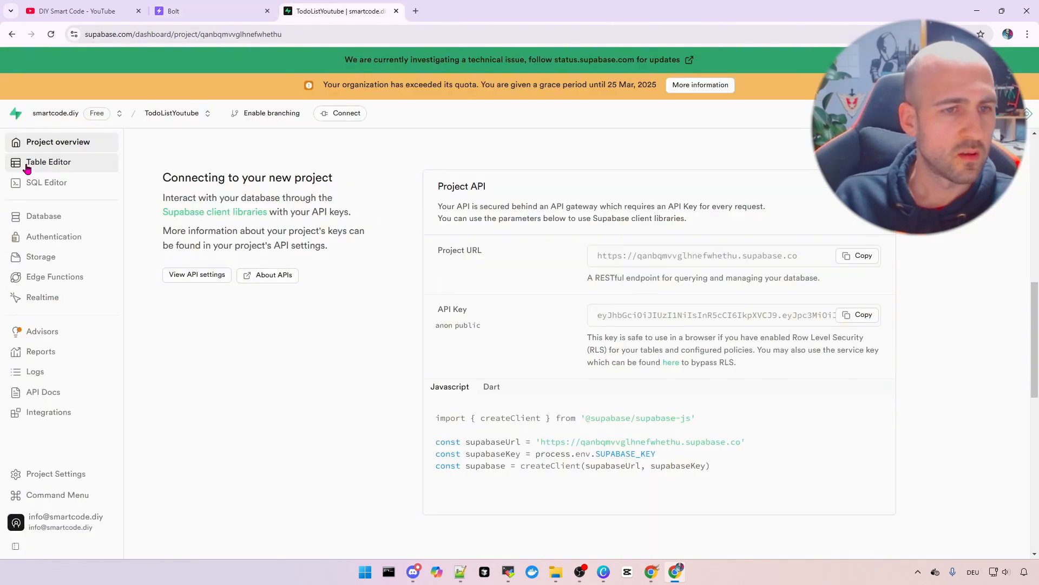
{"action": "left_click", "coordinate": [63, 241]}
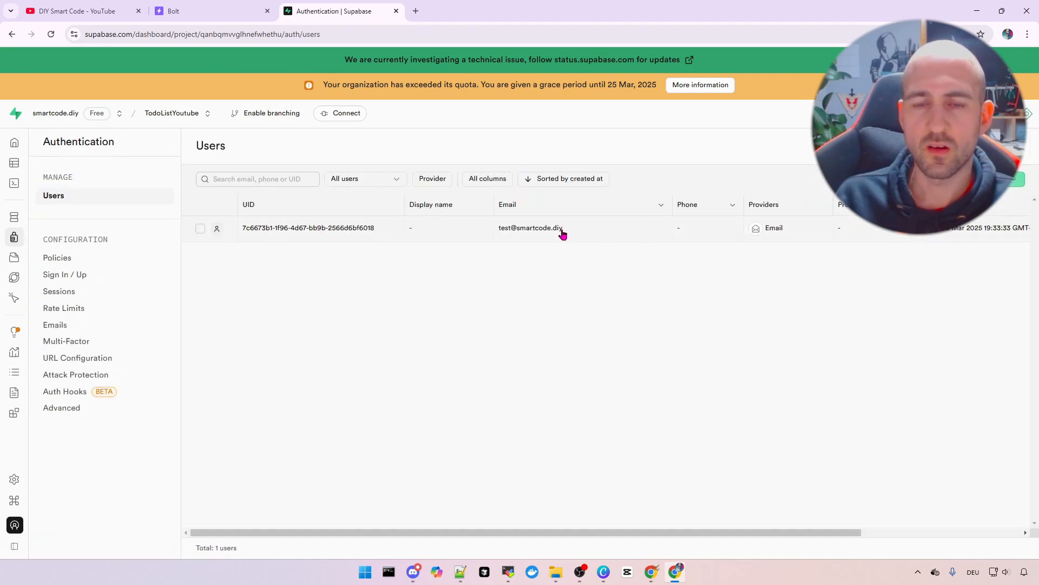
{"action": "left_click_drag", "start_coordinate": [343, 533], "coordinate": [262, 532]}
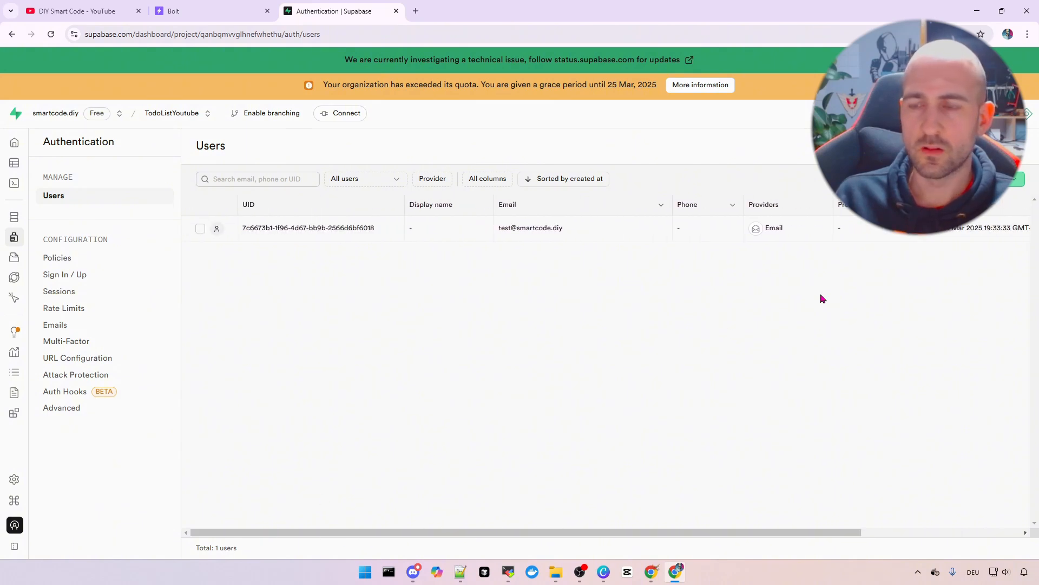
{"action": "left_click", "coordinate": [438, 230]}
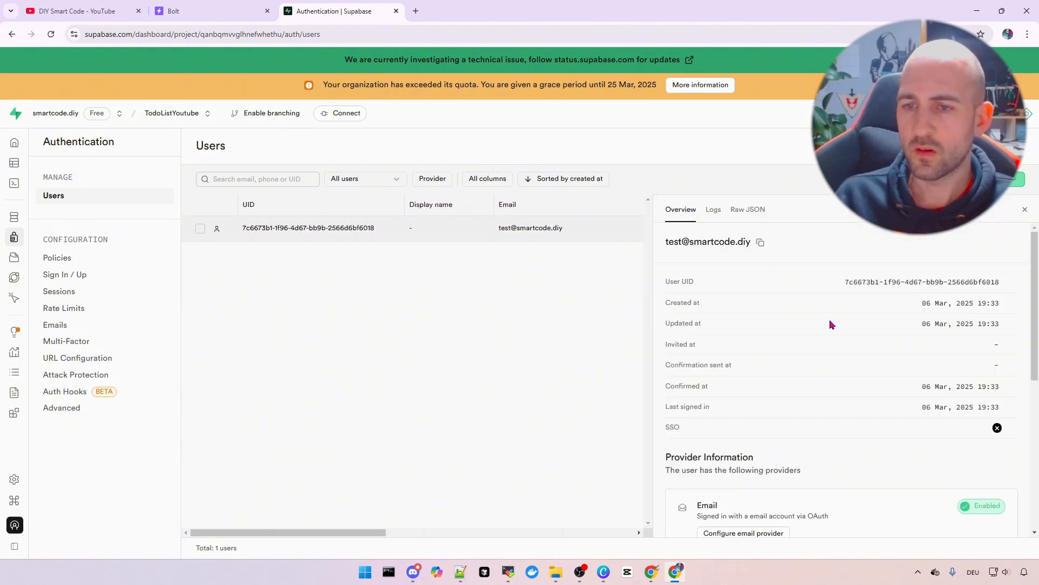
{"action": "scroll", "coordinate": [802, 325], "scroll_direction": "down", "scroll_amount": 3}
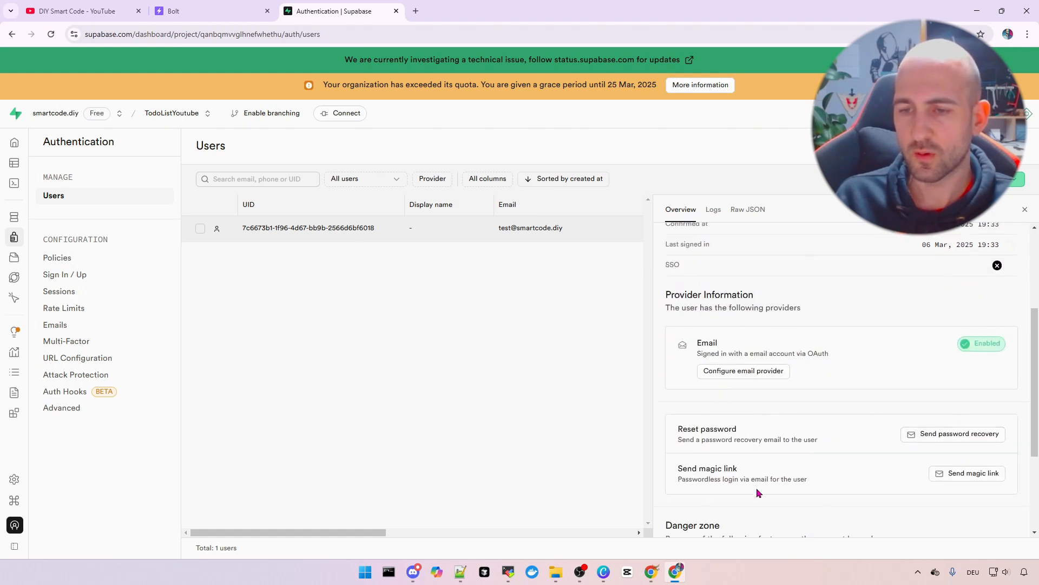
{"action": "scroll", "coordinate": [812, 433], "scroll_direction": "down", "scroll_amount": 3}
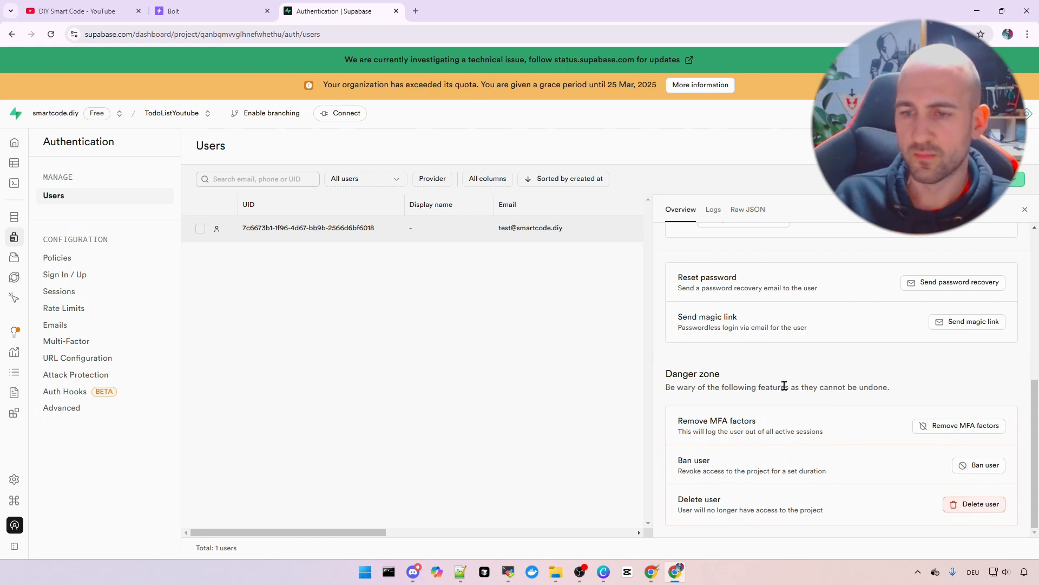
{"action": "scroll", "coordinate": [790, 400], "scroll_direction": "up", "scroll_amount": 10}
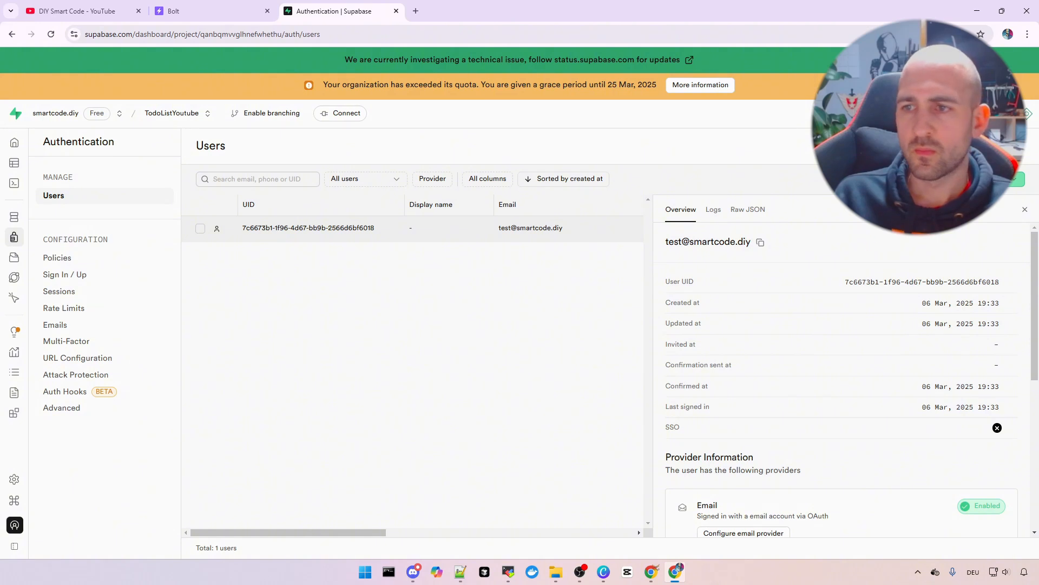
Switch off 'Allow new users to sign up' in Sign In / Up settings and save the change
{"action": "left_click", "coordinate": [77, 274]}
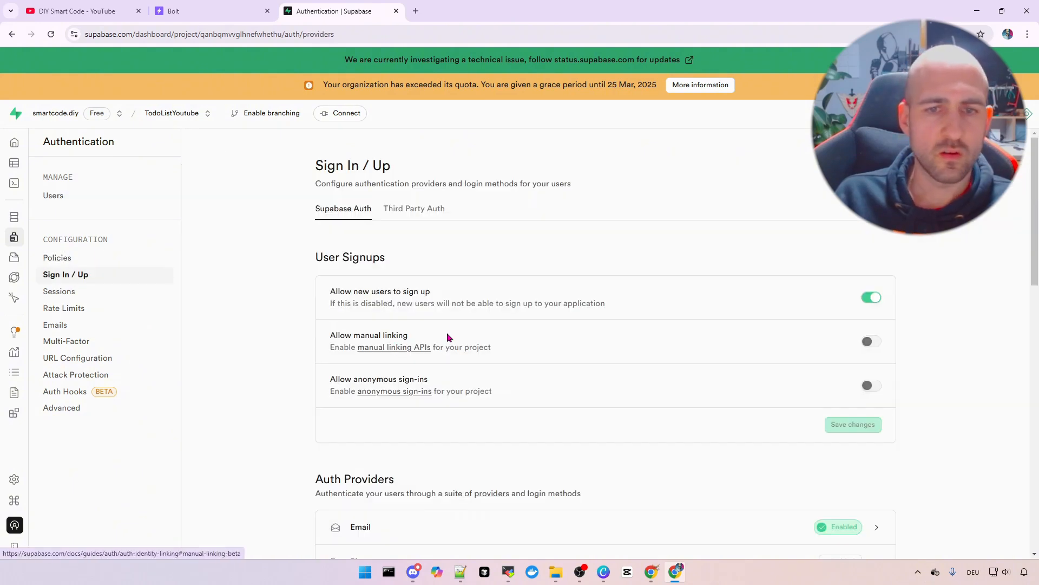
{"action": "left_click", "coordinate": [870, 297]}
{"action": "left_click_drag", "start_coordinate": [345, 292], "coordinate": [436, 292]}
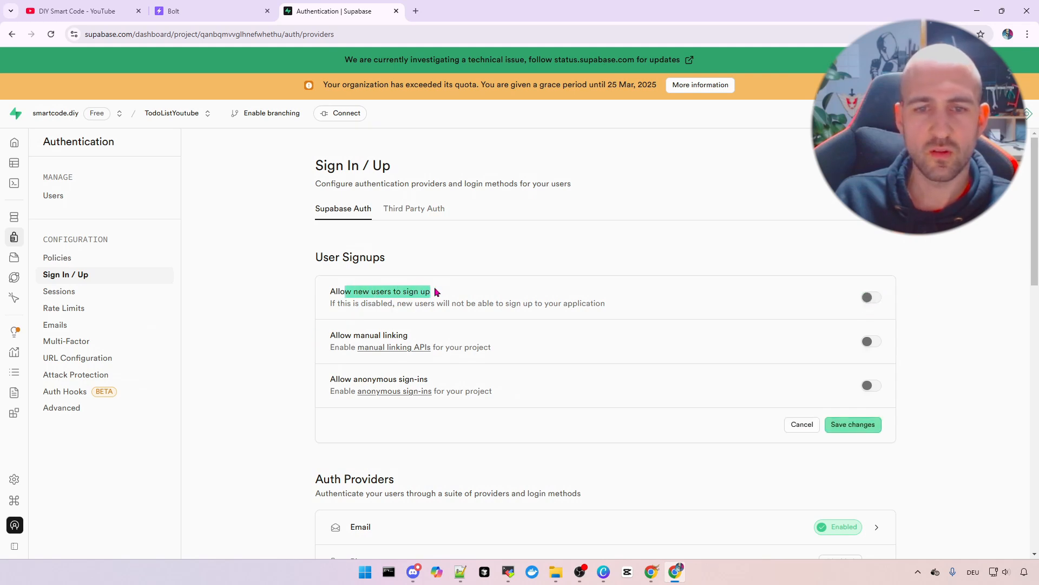
{"action": "left_click", "coordinate": [552, 260]}
{"action": "left_click", "coordinate": [869, 427]}
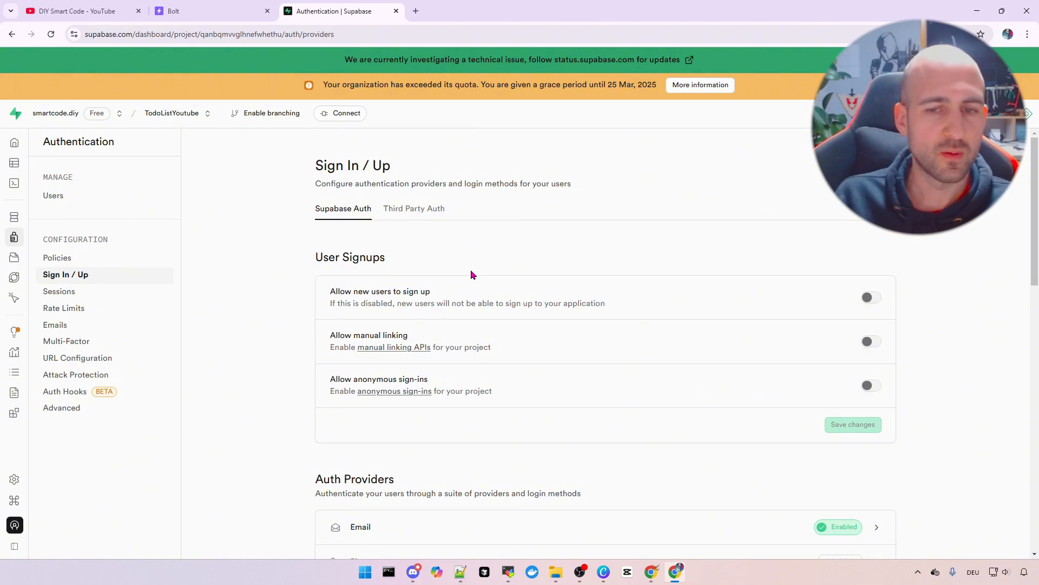
Return to the Todo Manager preview and toggle between All Todos and My Todos
{"action": "left_click", "coordinate": [218, 18]}
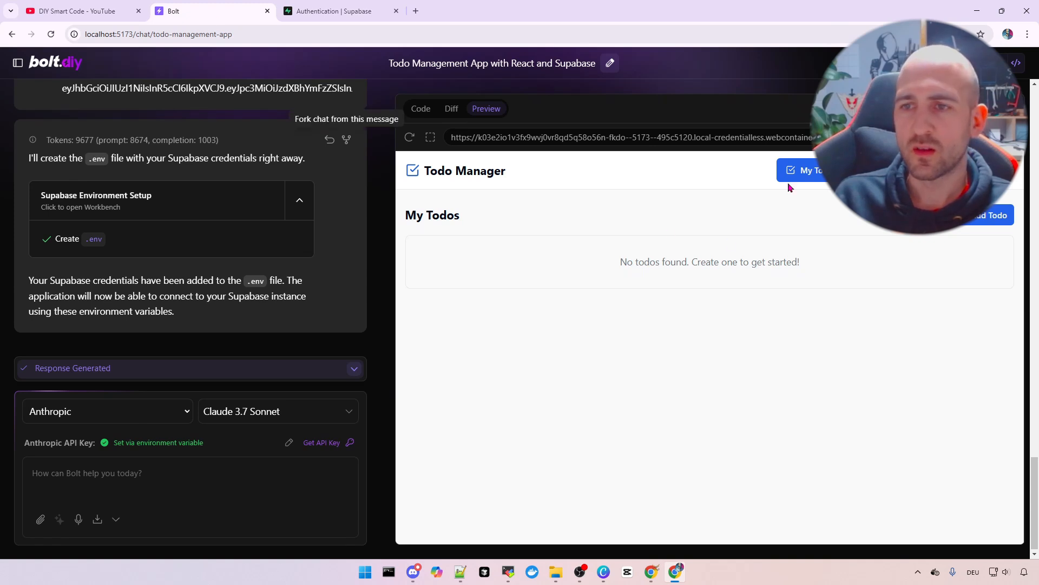
{"action": "left_click", "coordinate": [800, 170]}
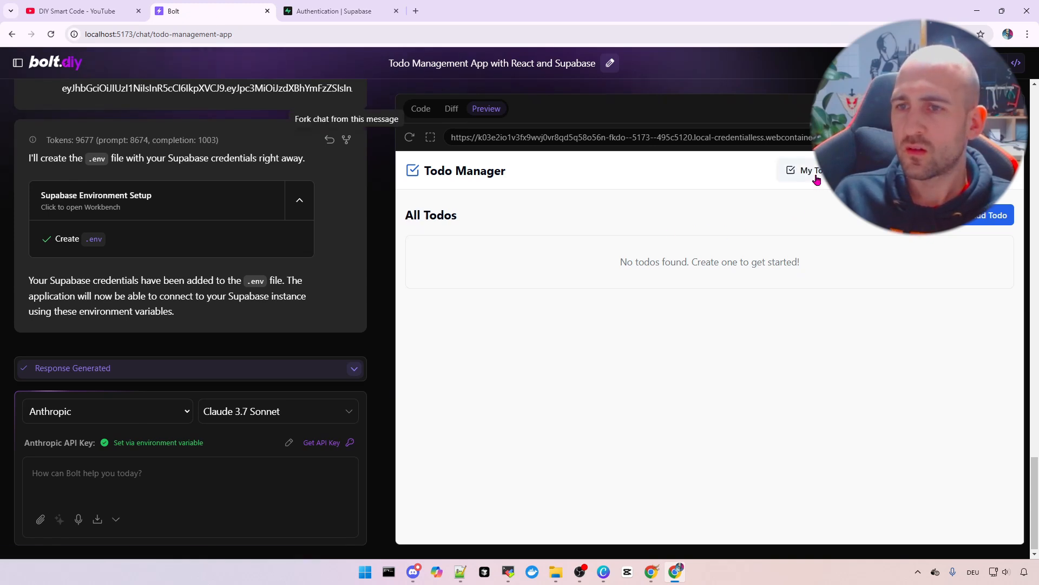
{"action": "left_click", "coordinate": [800, 170]}
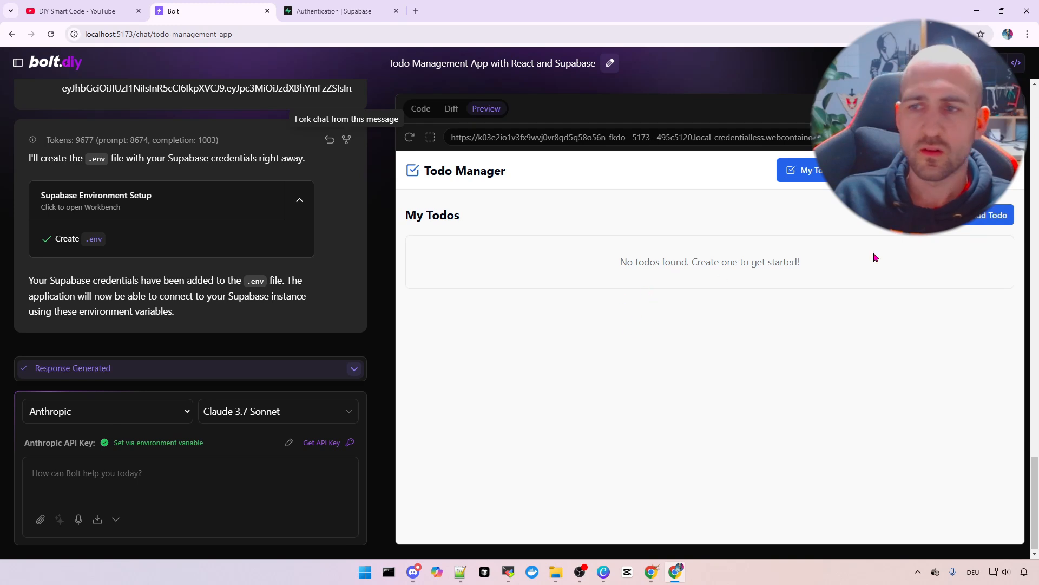
Create todo 'Clean the kitchen' ('clean everything up so my wife is happy'), due March 7, 2025, assigned to the test user
{"action": "left_click", "coordinate": [967, 222]}
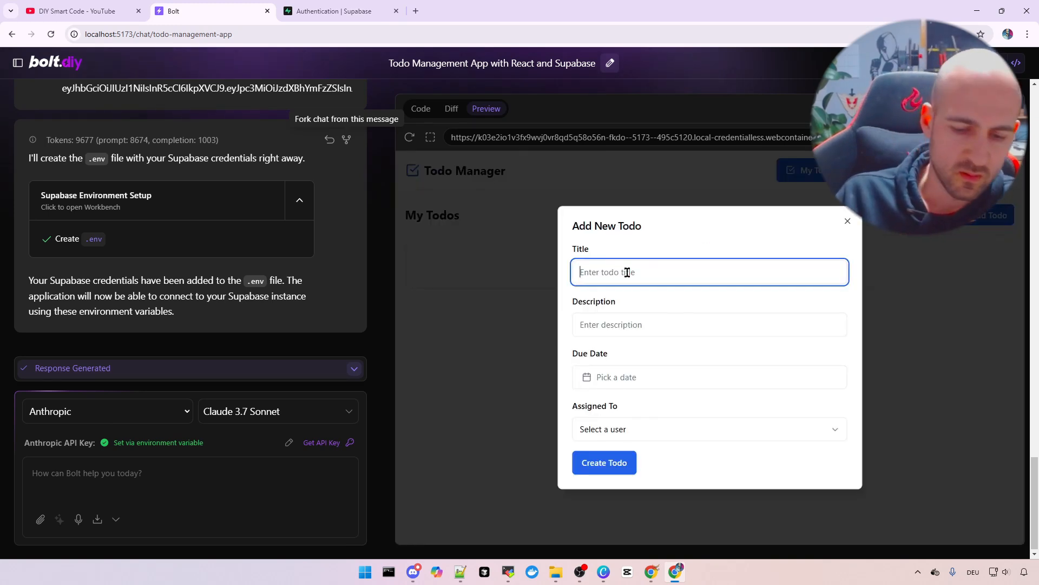
{"action": "type", "text": "Clean th"}
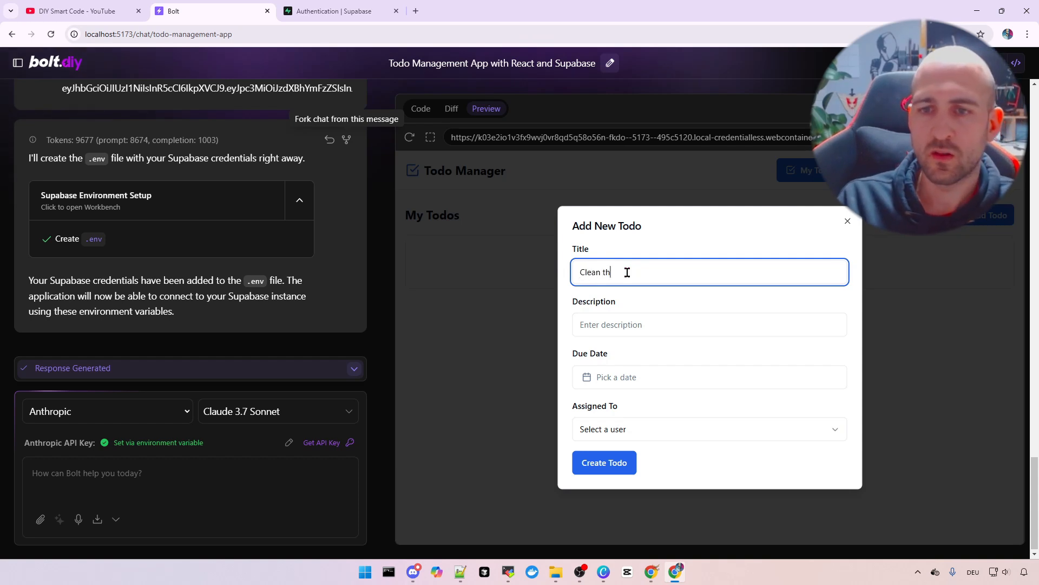
{"action": "type", "text": "e c"}
{"action": "key", "text": "Tab"}
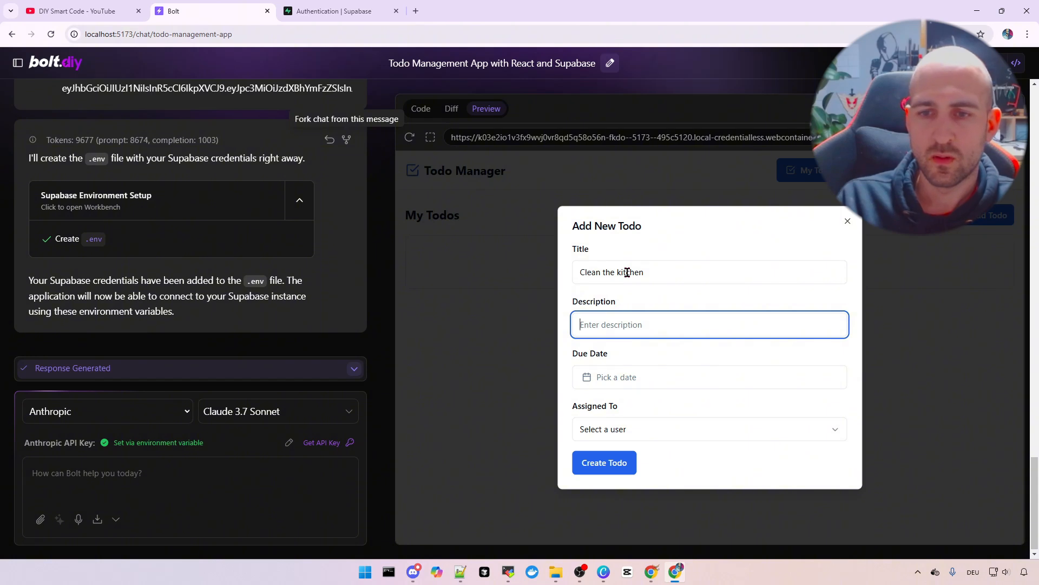
{"action": "type", "text": "clean everything up so"}
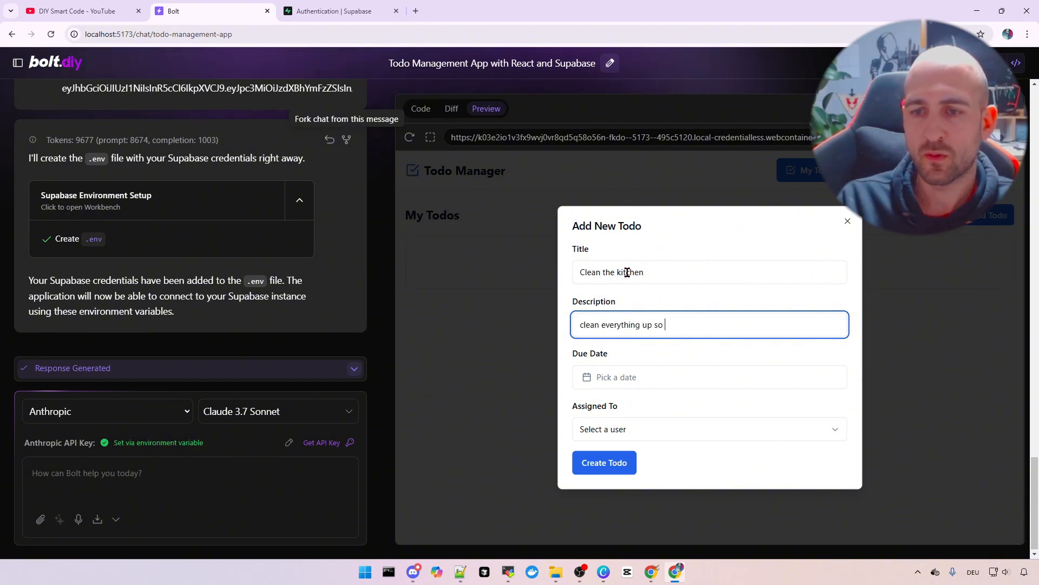
{"action": "type", "text": "my wife is h"}
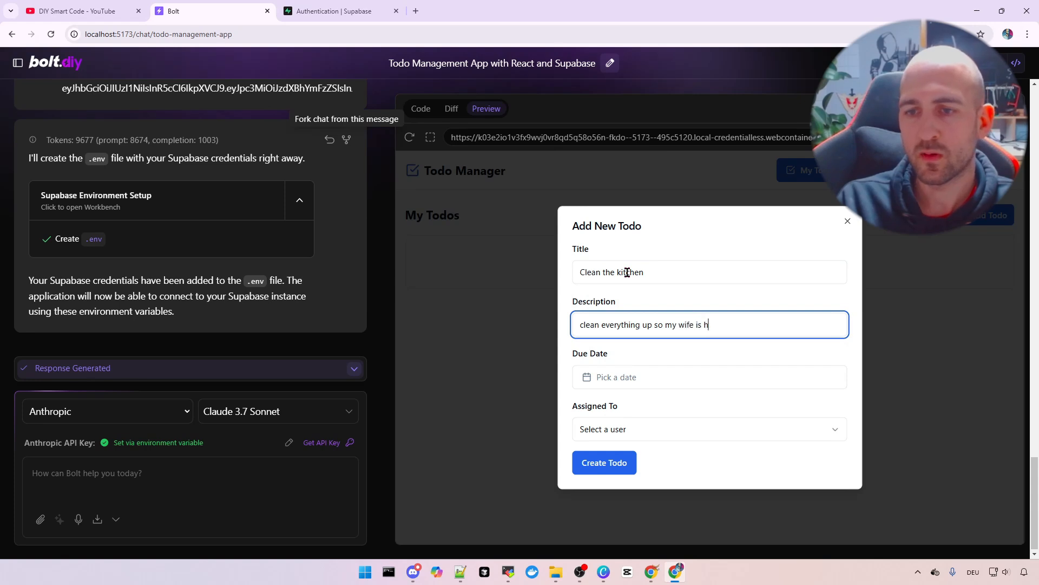
{"action": "type", "text": "appy"}
{"action": "left_click", "coordinate": [630, 375]}
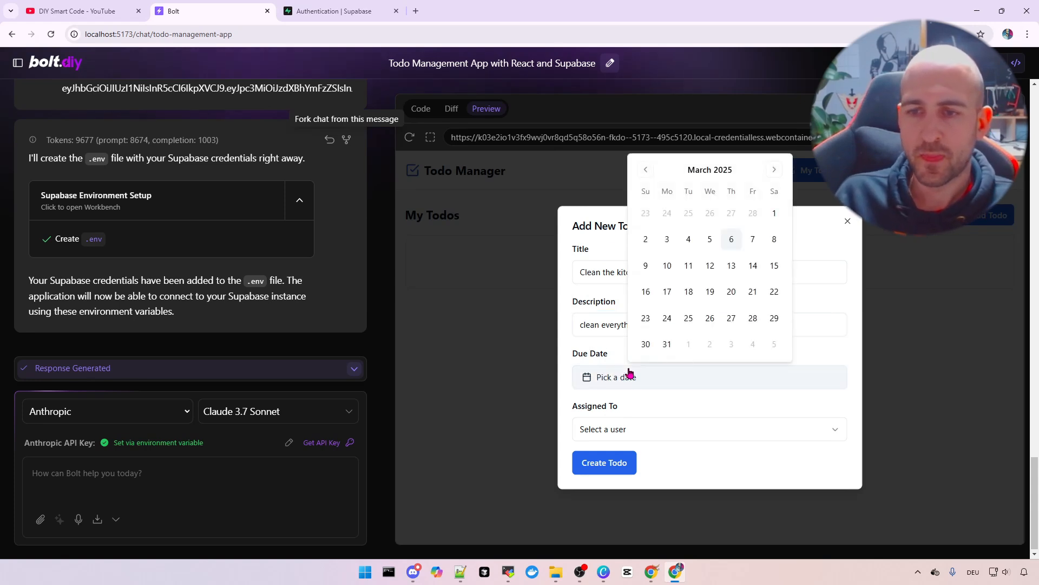
{"action": "left_click", "coordinate": [753, 240]}
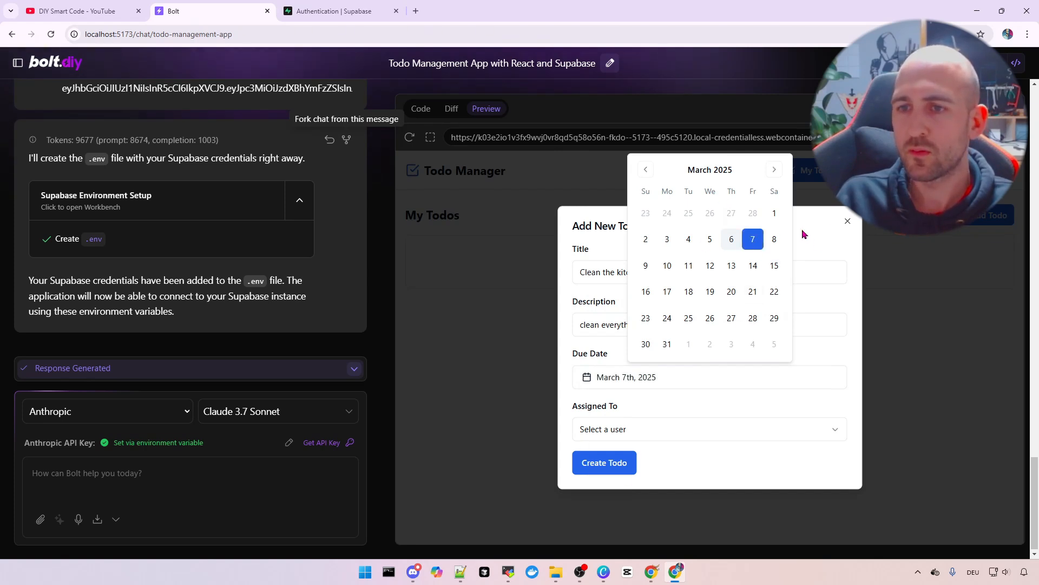
{"action": "left_click", "coordinate": [806, 242]}
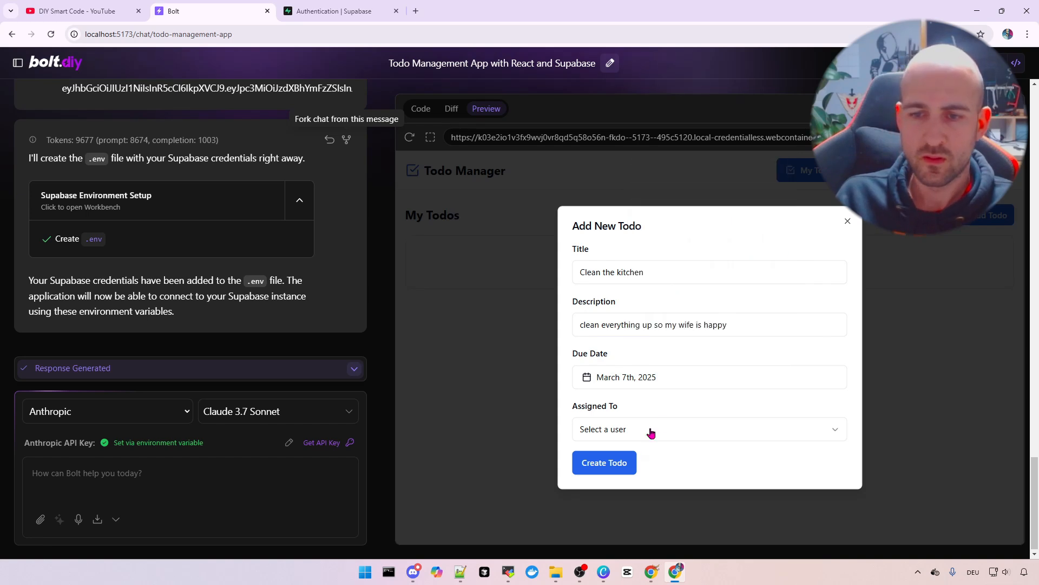
{"action": "left_click", "coordinate": [651, 432]}
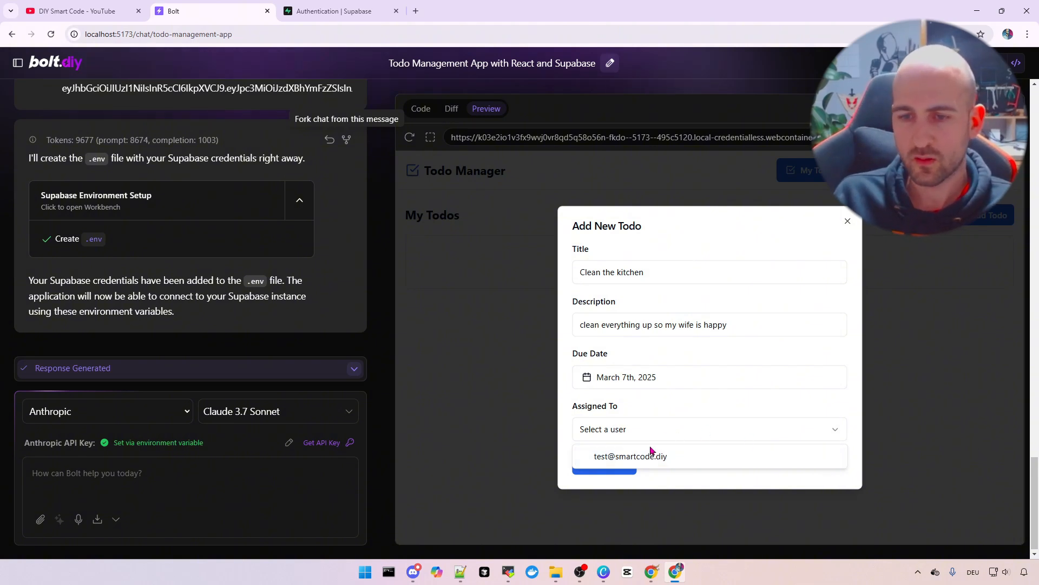
{"action": "left_click", "coordinate": [659, 456]}
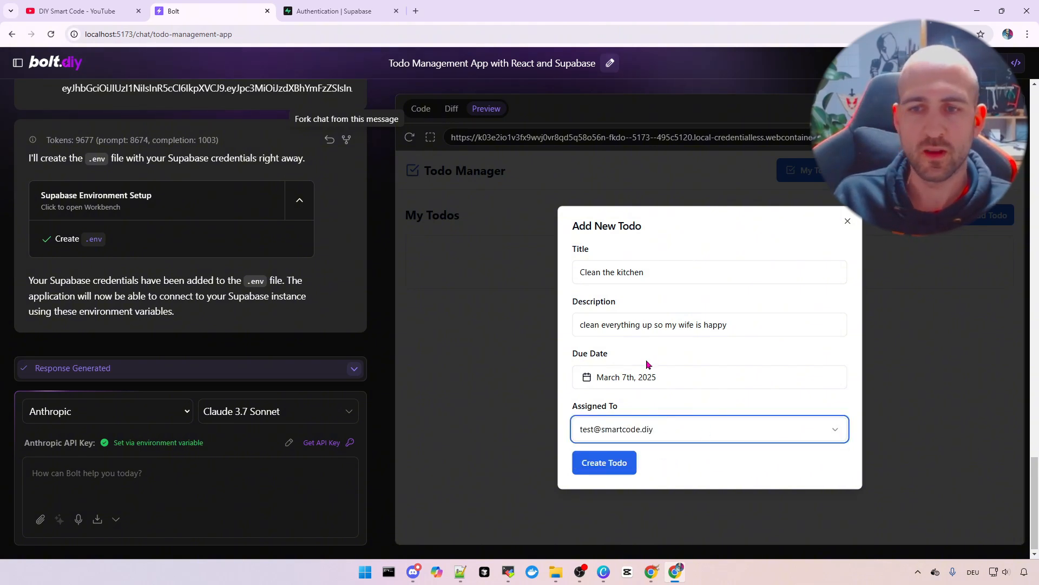
{"action": "left_click", "coordinate": [606, 462]}
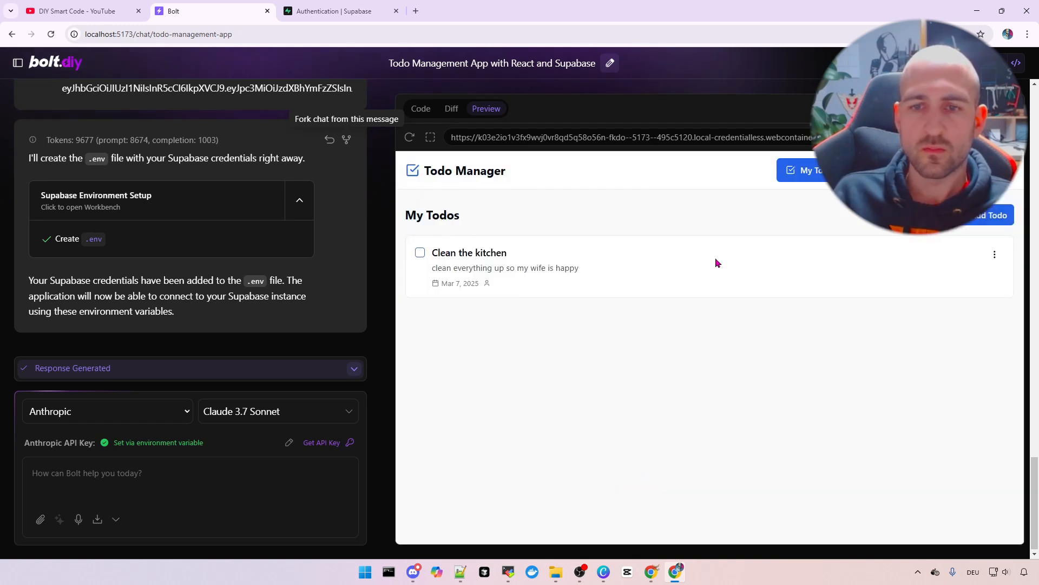
Edit the todo to append ' (test)' to its title and assign it to the test user
{"action": "left_click", "coordinate": [995, 254]}
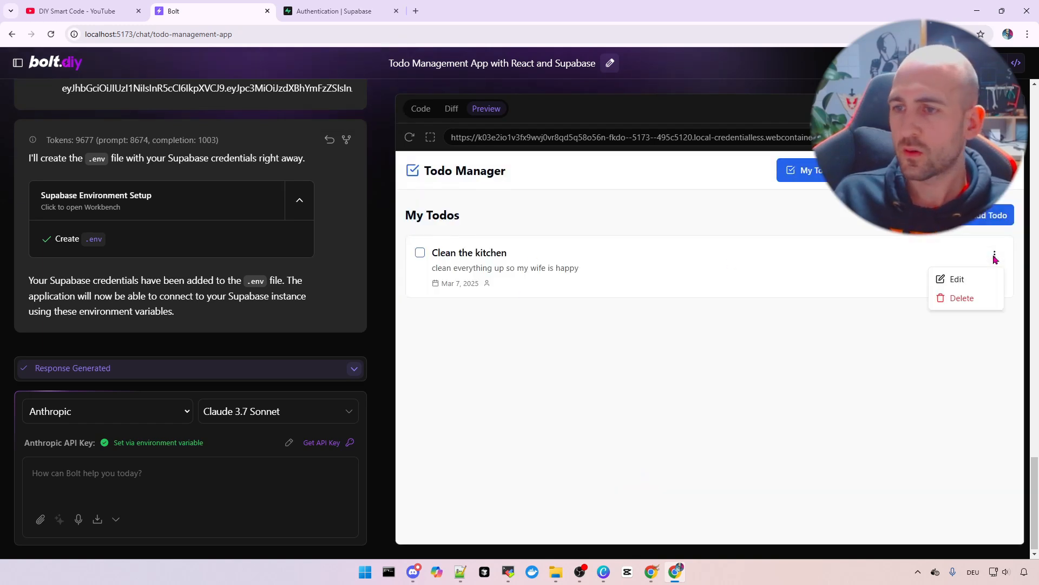
{"action": "left_click", "coordinate": [956, 278]}
{"action": "left_click", "coordinate": [690, 276]}
{"action": "type", "text": "(test"}
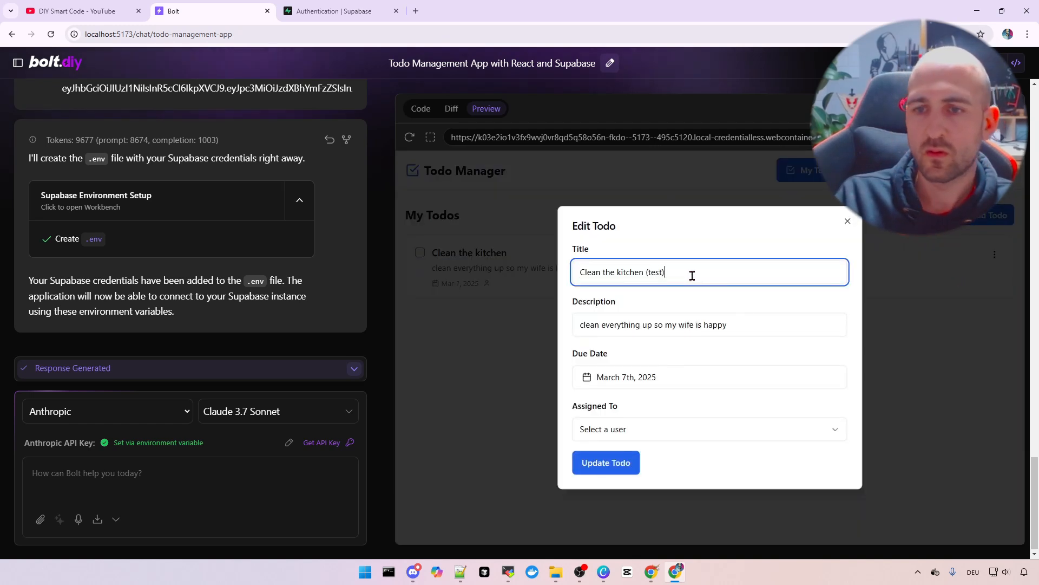
{"action": "left_click", "coordinate": [624, 437]}
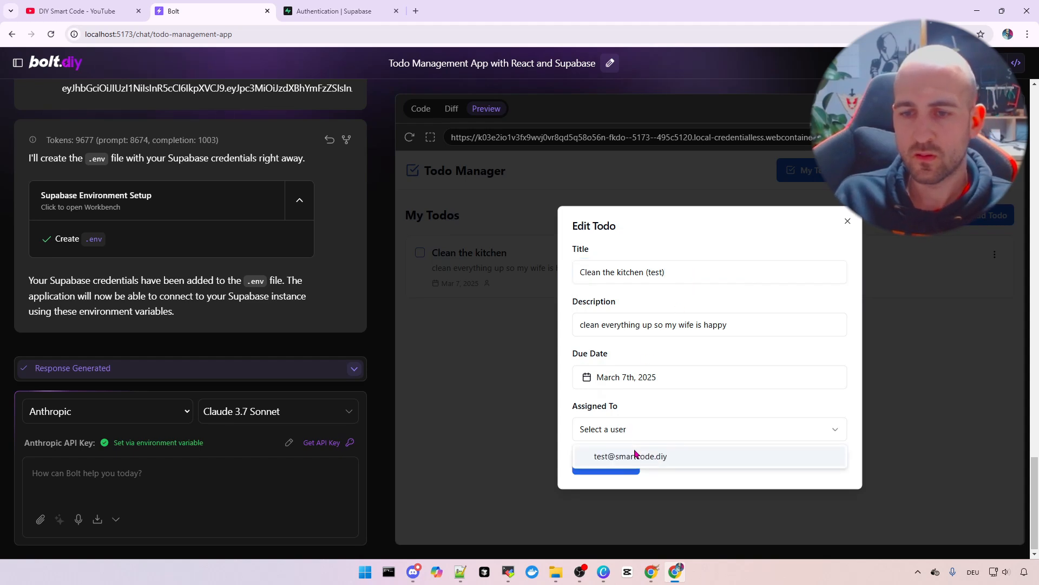
{"action": "left_click", "coordinate": [635, 456]}
{"action": "left_click", "coordinate": [615, 464]}
{"action": "left_click_drag", "start_coordinate": [486, 261], "coordinate": [561, 263]}
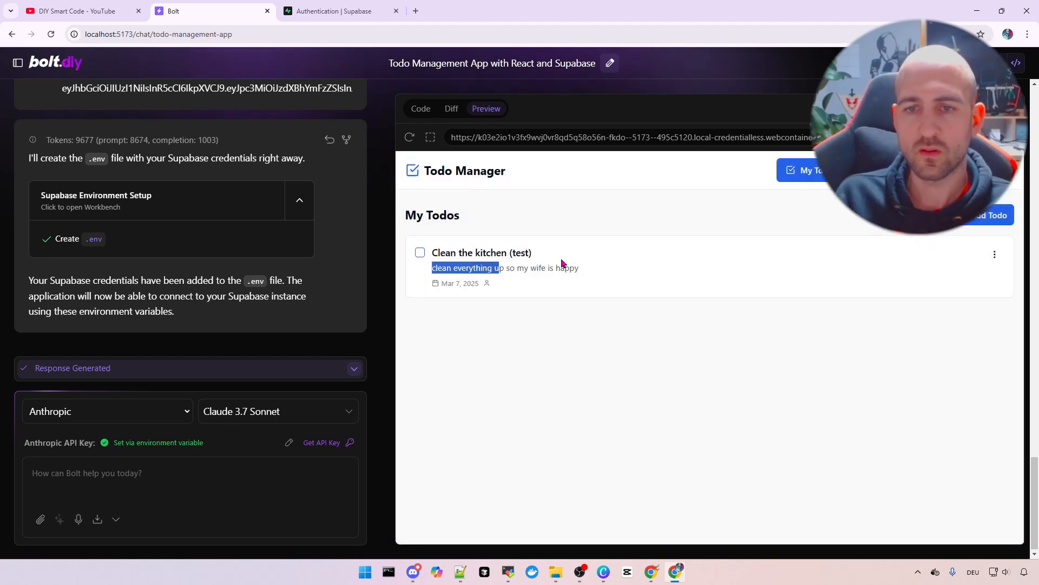
{"action": "left_click", "coordinate": [707, 369]}
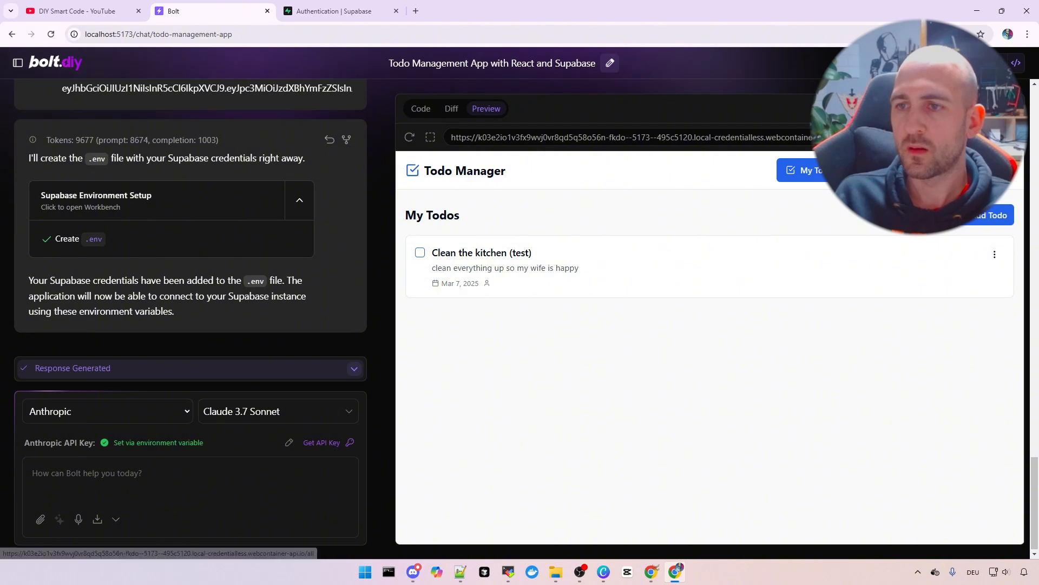
Show All Todos to confirm 'Clean the kitchen (test)' with its assignee
{"action": "left_click", "coordinate": [885, 170]}
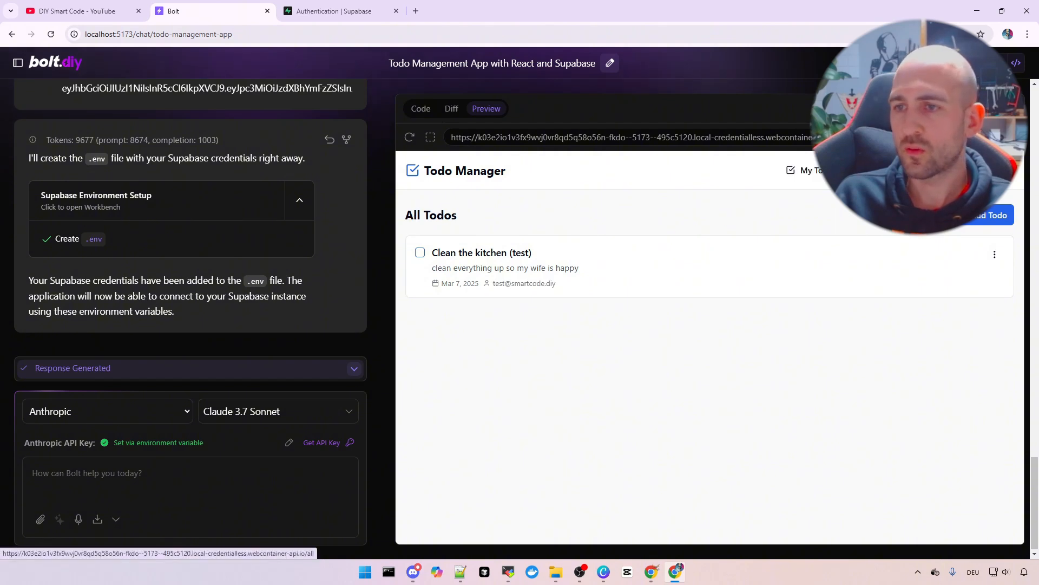
{"action": "left_click", "coordinate": [816, 178]}
{"action": "left_click", "coordinate": [877, 171]}
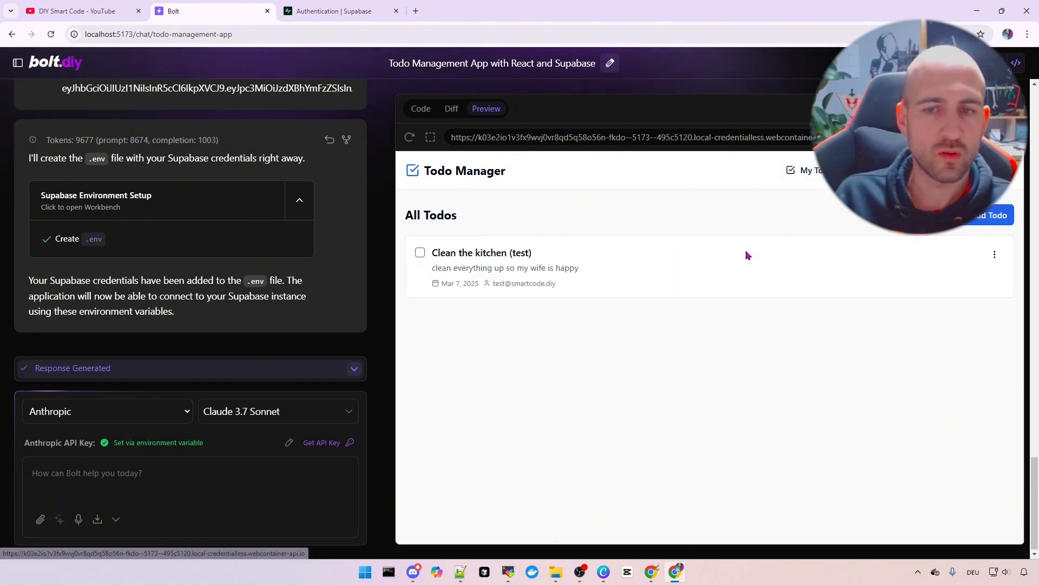
{"action": "left_click_drag", "start_coordinate": [504, 285], "coordinate": [550, 287]}
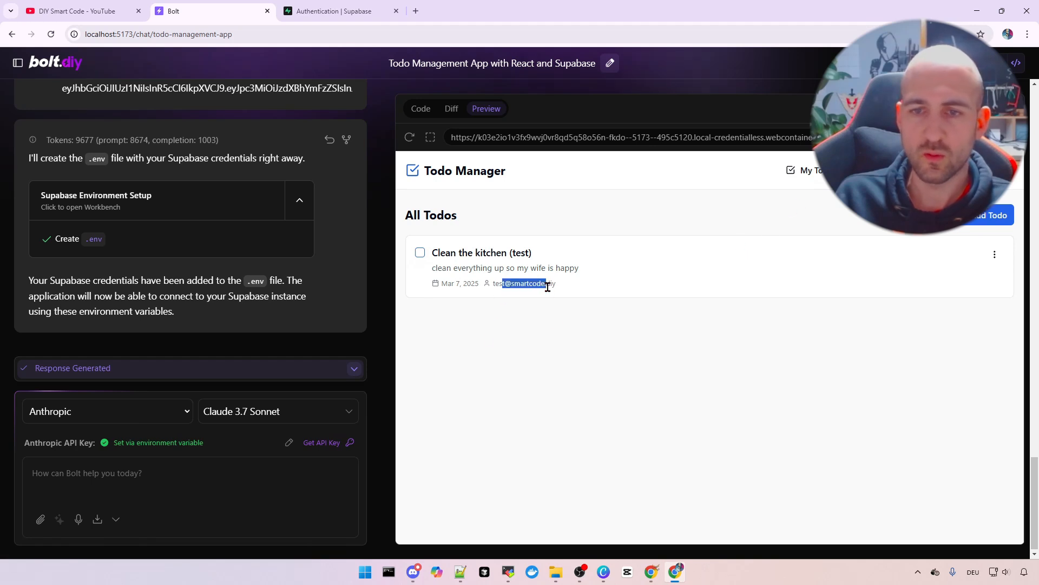
{"action": "left_click", "coordinate": [558, 341]}
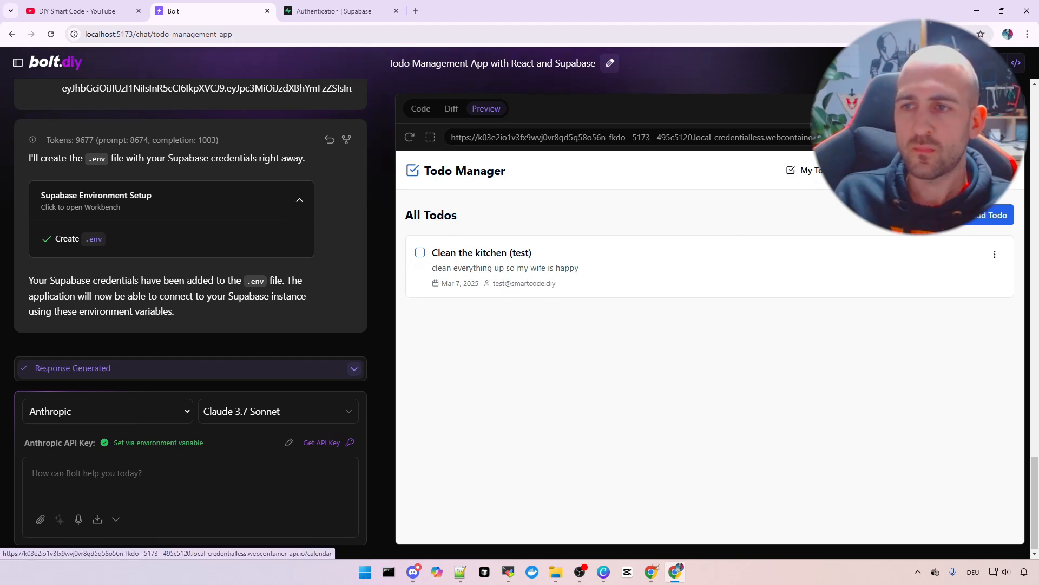
Open the Calendar View and check the todos due on March 7
{"action": "left_click", "coordinate": [866, 170]}
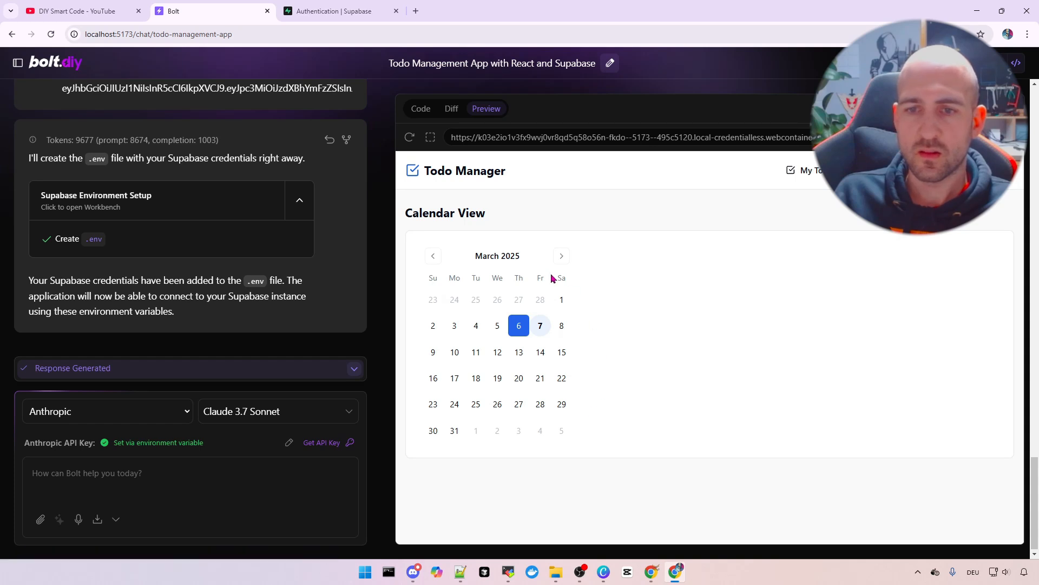
{"action": "left_click", "coordinate": [541, 328]}
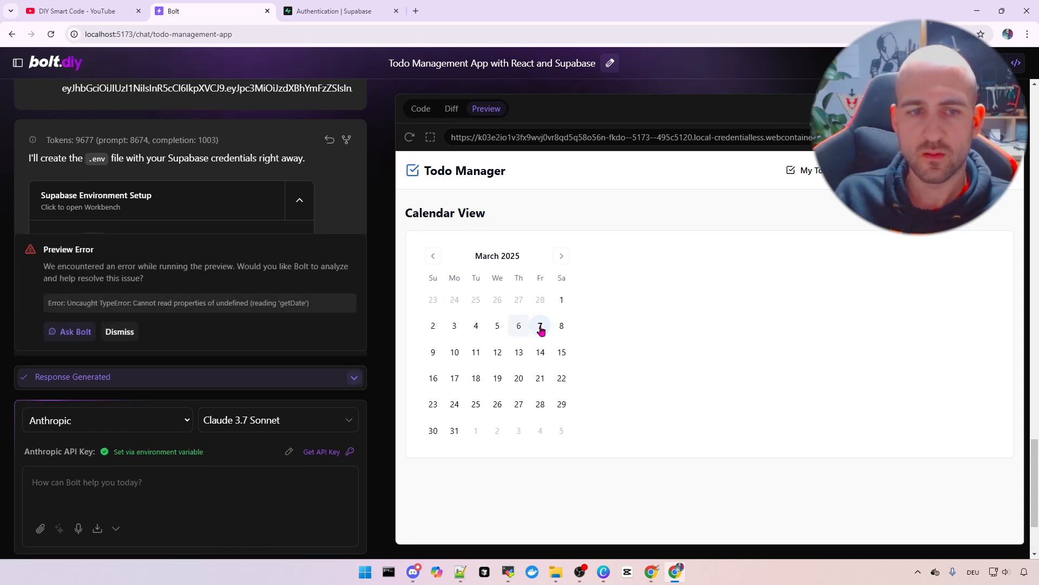
{"action": "left_click", "coordinate": [540, 327]}
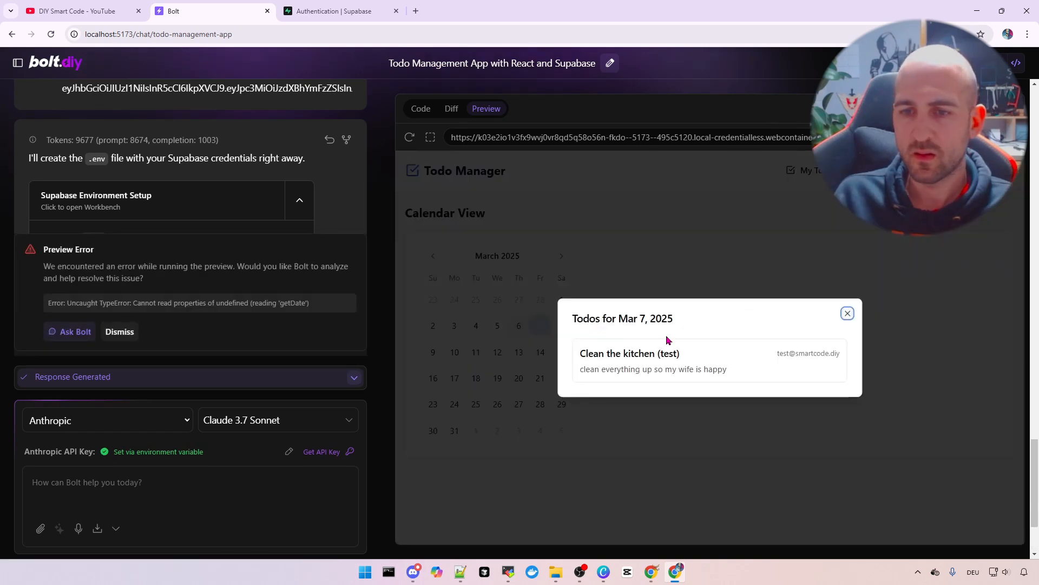
{"action": "left_click", "coordinate": [847, 311]}
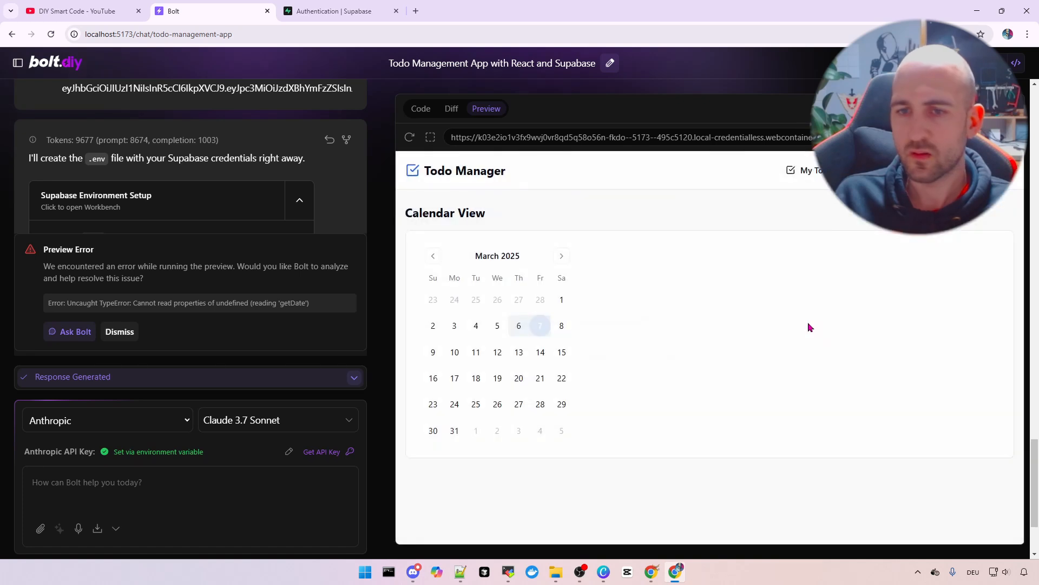
{"action": "left_click", "coordinate": [541, 328]}
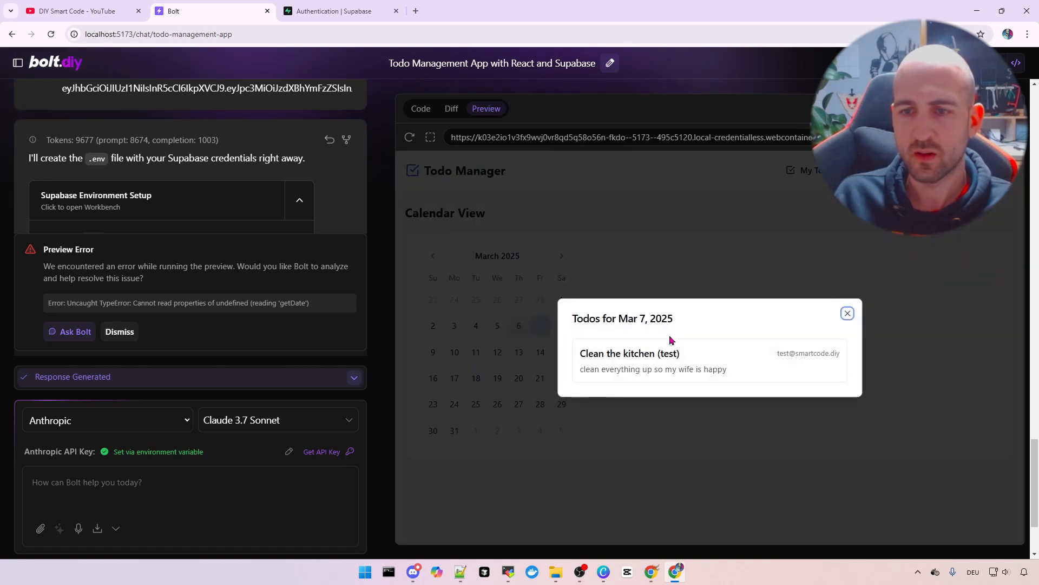
{"action": "left_click", "coordinate": [847, 314]}
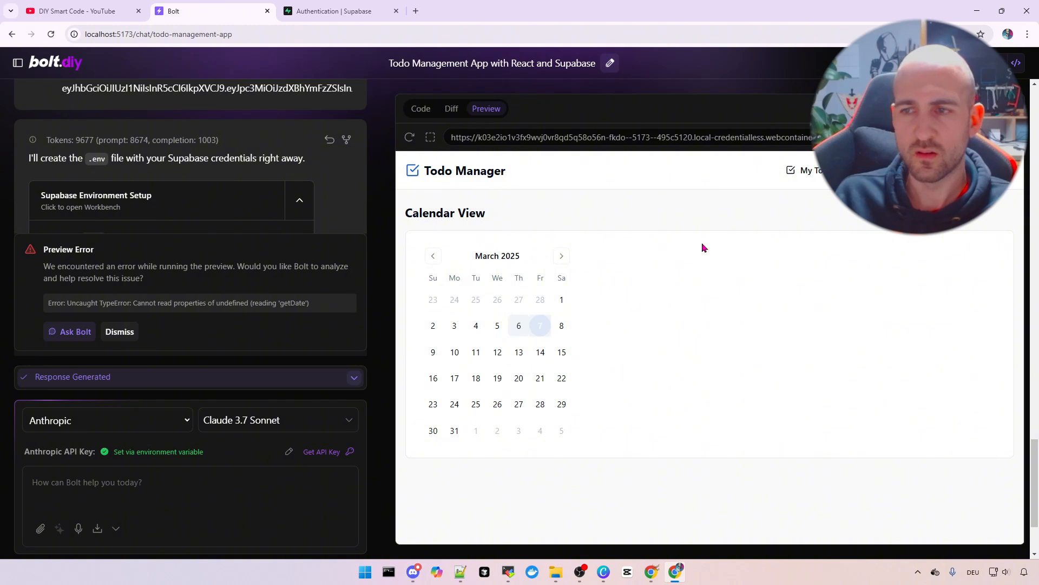
Check the account options, then dismiss the Preview Error notice
{"action": "left_click", "coordinate": [1003, 170]}
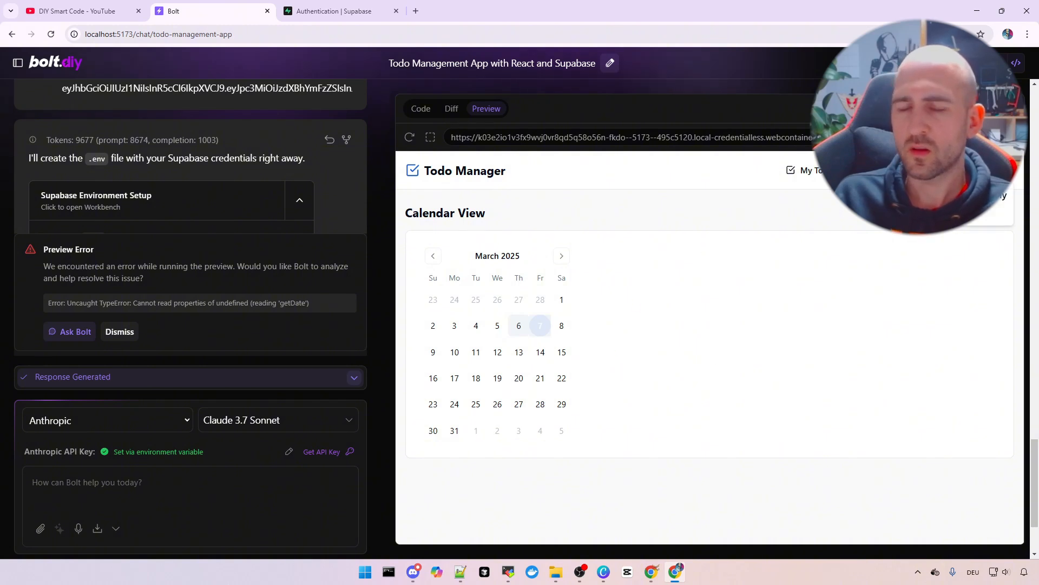
{"action": "left_click", "coordinate": [647, 299]}
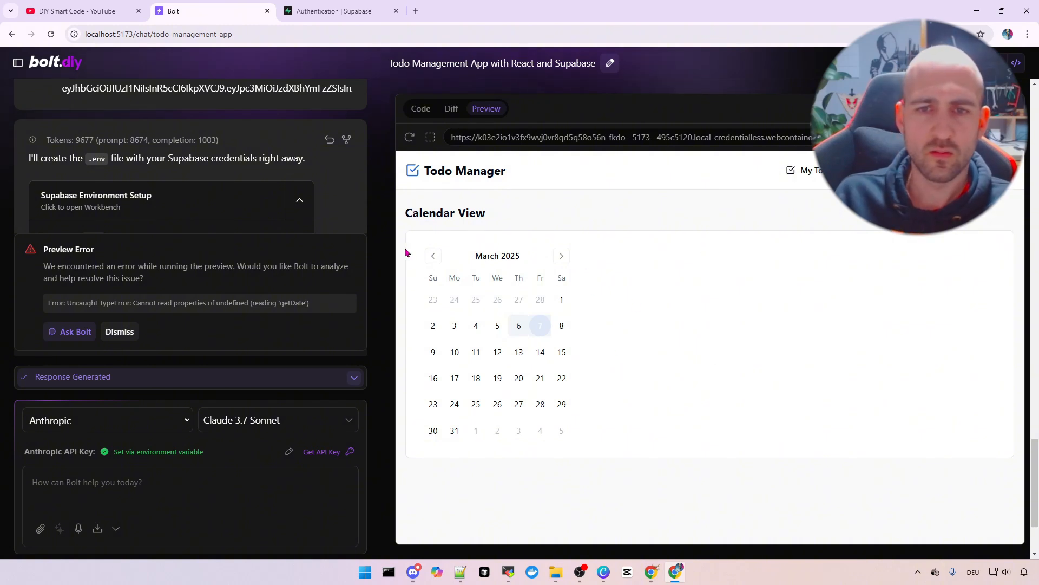
{"action": "left_click", "coordinate": [119, 335]}
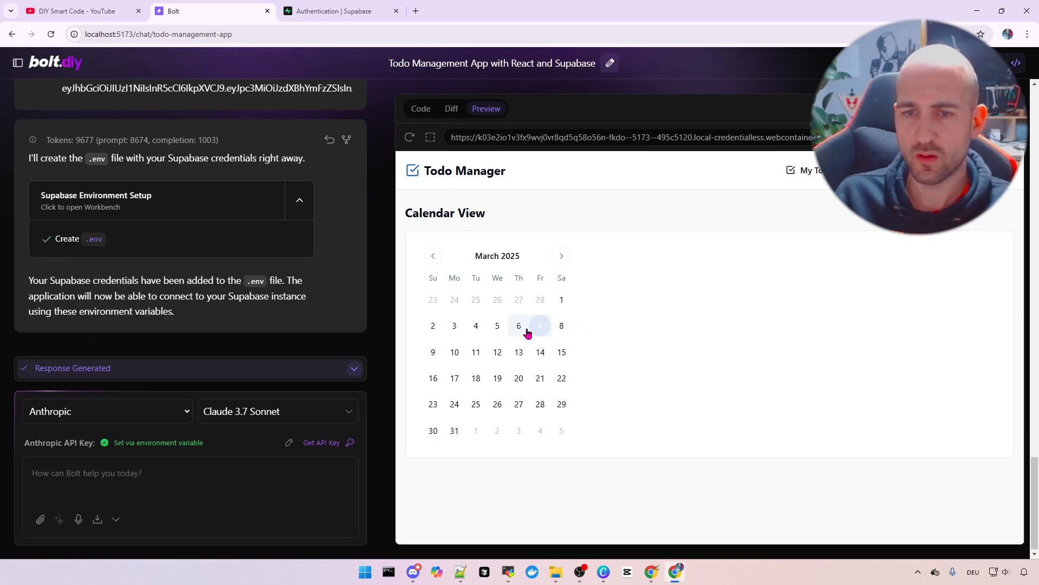
Check the todos due on March 5, March 14 and March 7 in the calendar
{"action": "left_click", "coordinate": [502, 330]}
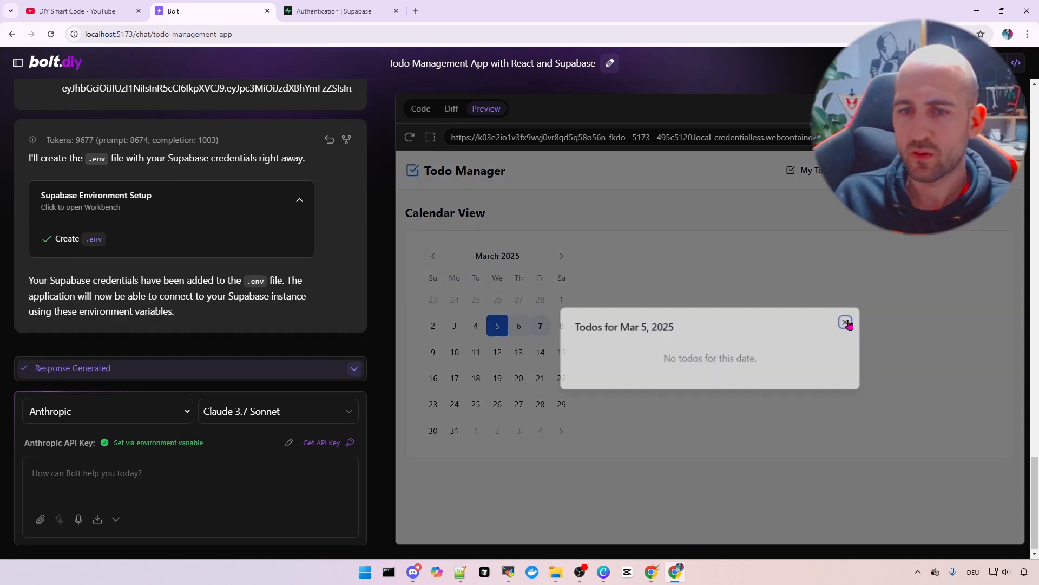
{"action": "left_click", "coordinate": [848, 321]}
{"action": "left_click", "coordinate": [533, 354]}
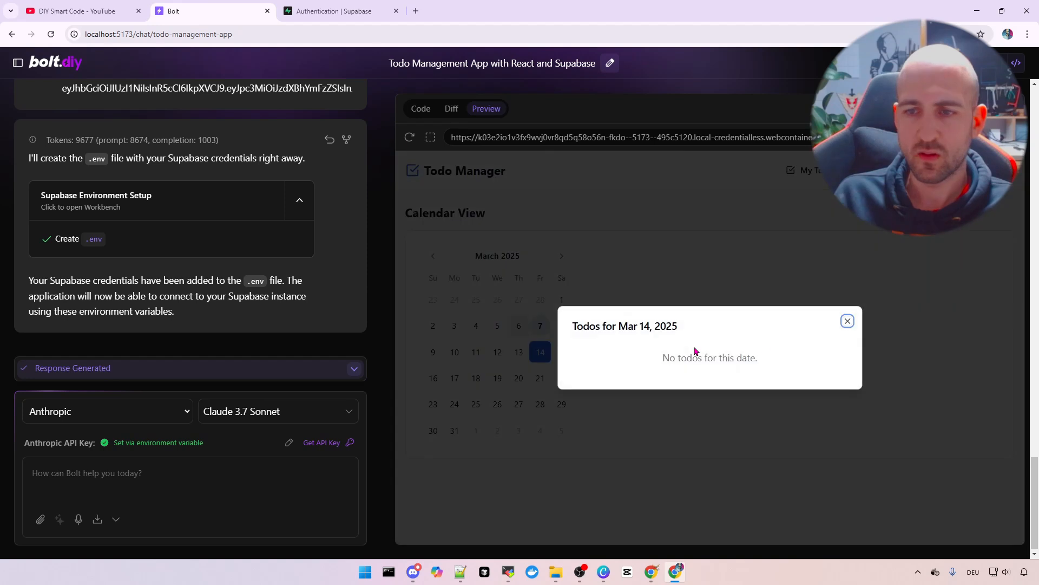
{"action": "left_click", "coordinate": [848, 323]}
{"action": "left_click", "coordinate": [540, 328]}
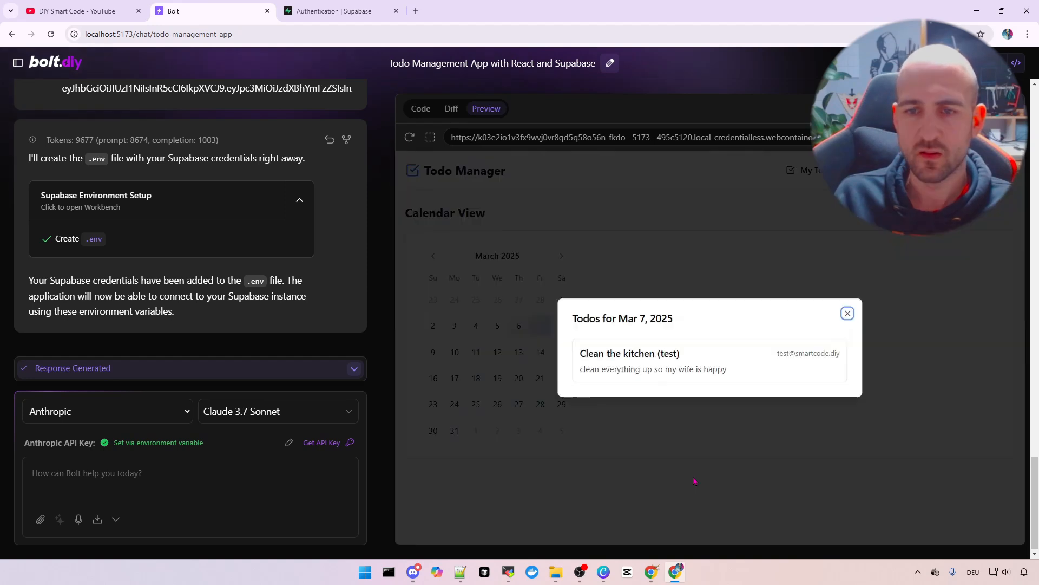
{"action": "left_click", "coordinate": [848, 313]}
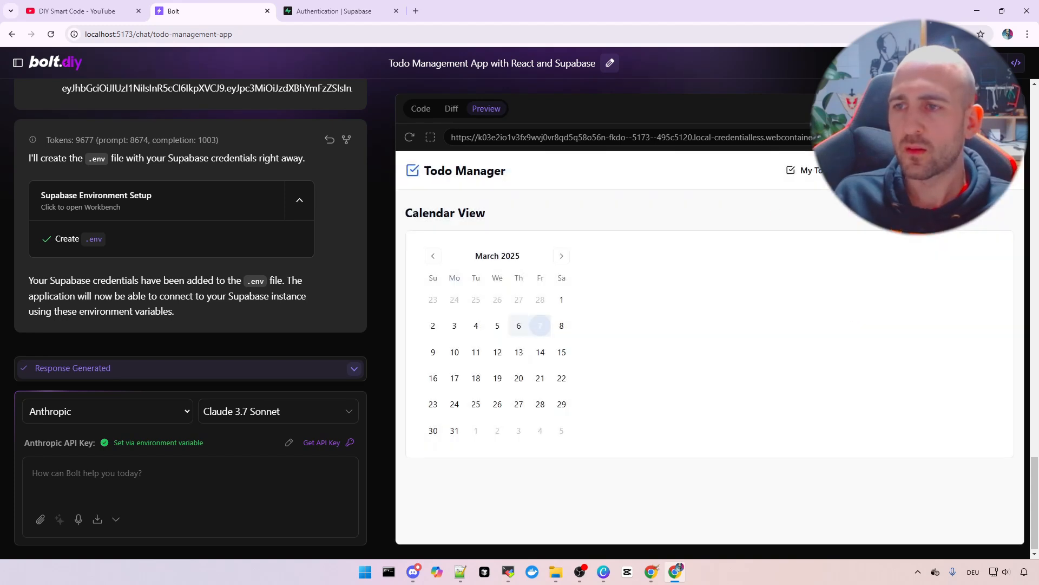
Sign out of the todo app and re-enable 'Allow new users to sign up' in Supabase, saving it
{"action": "left_click", "coordinate": [939, 214]}
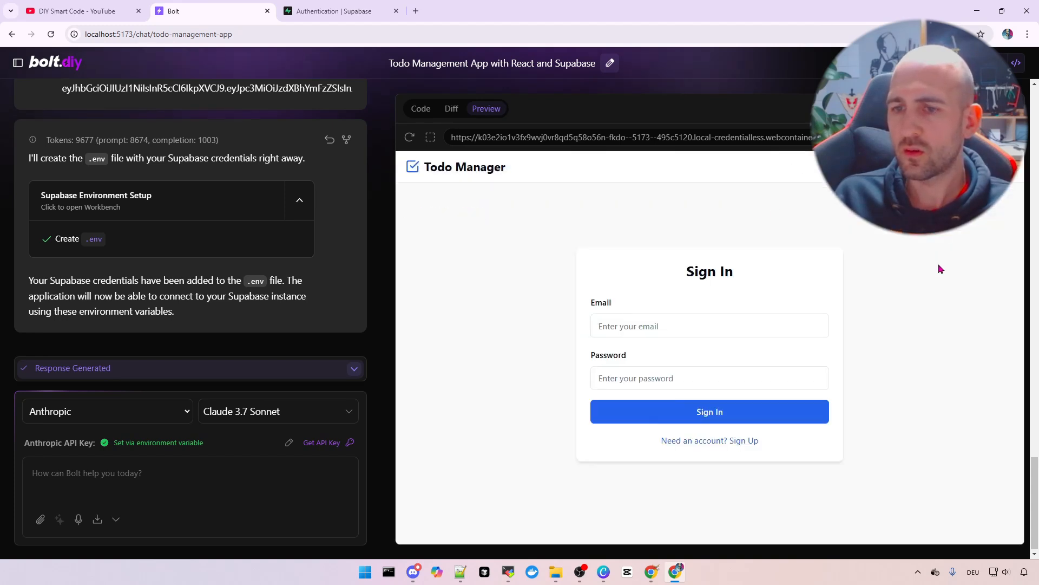
{"action": "left_click", "coordinate": [333, 12]}
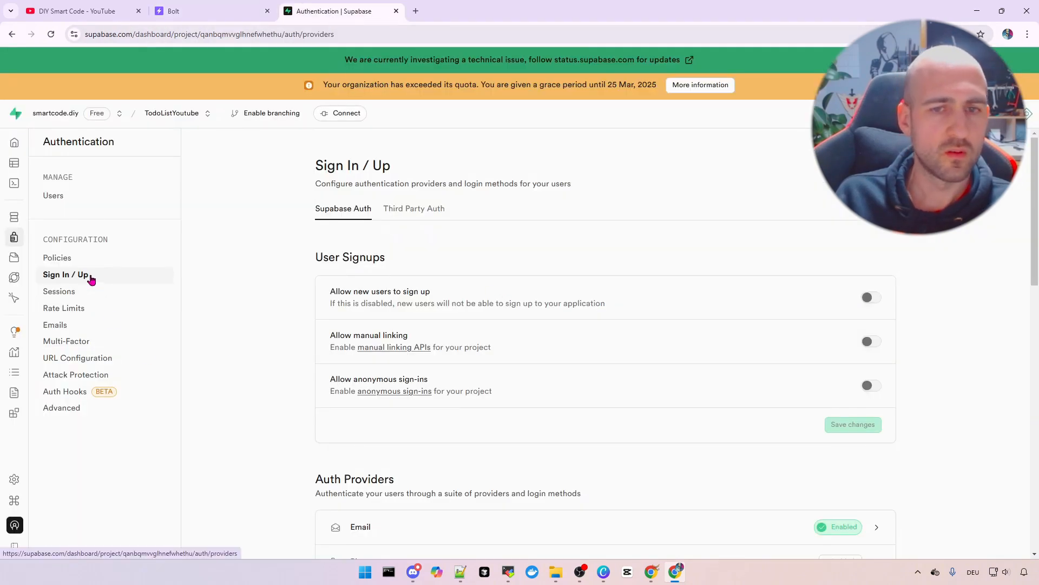
{"action": "left_click", "coordinate": [869, 298]}
{"action": "left_click", "coordinate": [853, 425]}
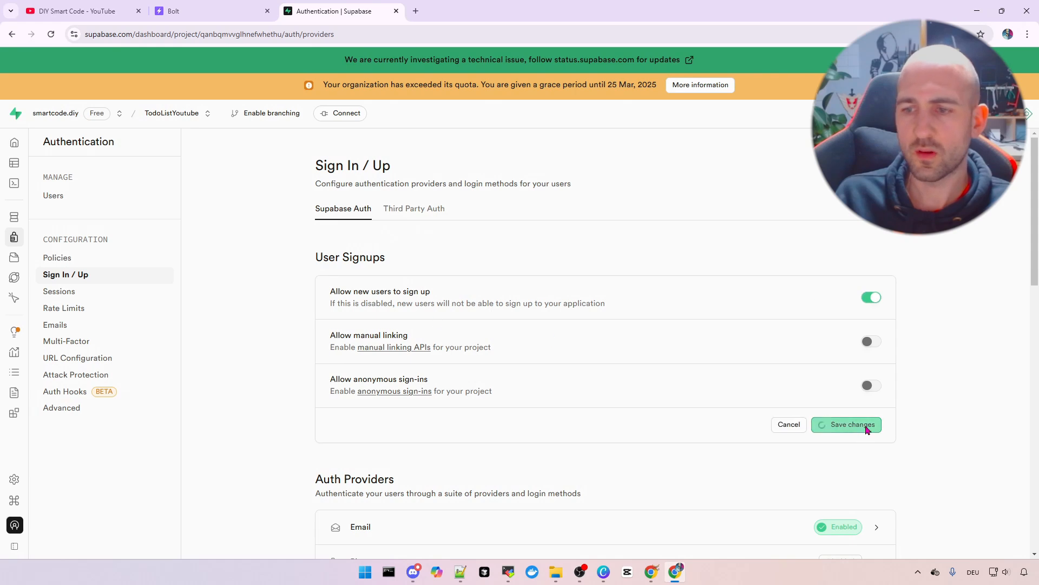
{"action": "left_click", "coordinate": [190, 15]}
Sign up a second test user account using its saved email and a new password
{"action": "left_click", "coordinate": [731, 440]}
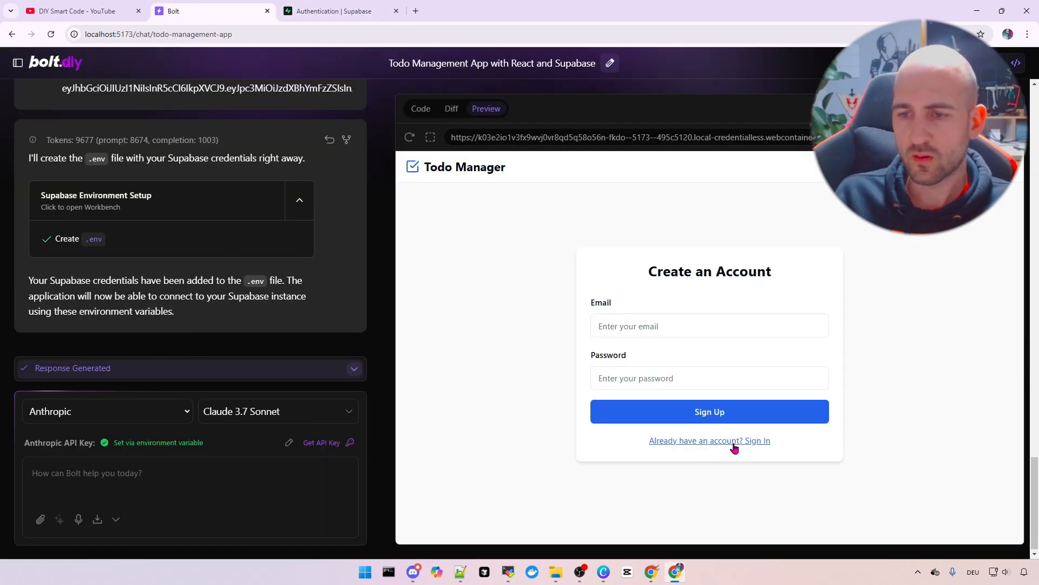
{"action": "left_click", "coordinate": [687, 328]}
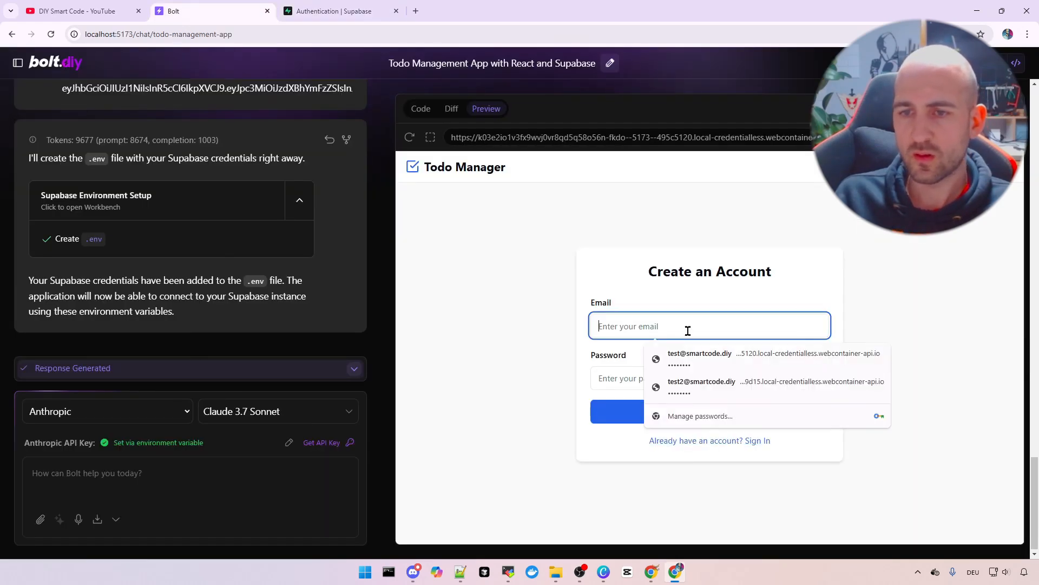
{"action": "left_click", "coordinate": [724, 388]}
{"action": "double_click", "coordinate": [599, 378]}
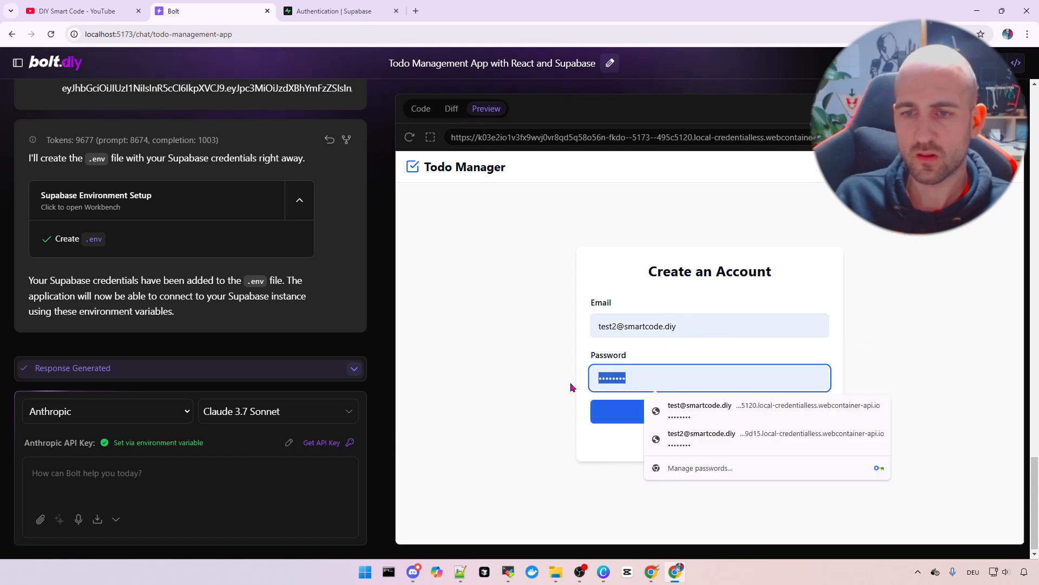
{"action": "type", "text": "••••••••"}
{"action": "left_click", "coordinate": [718, 415]}
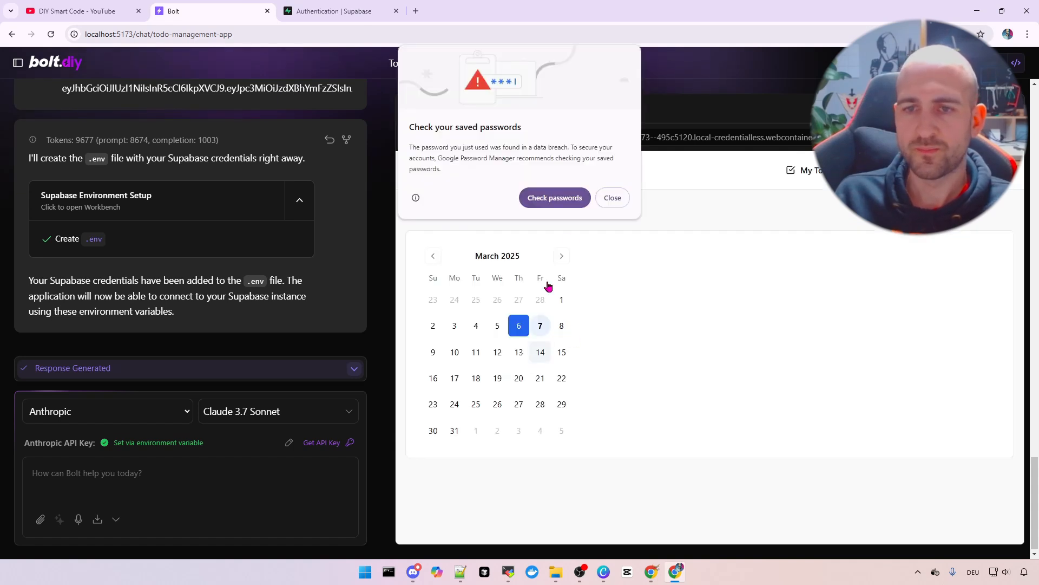
{"action": "left_click", "coordinate": [599, 205]}
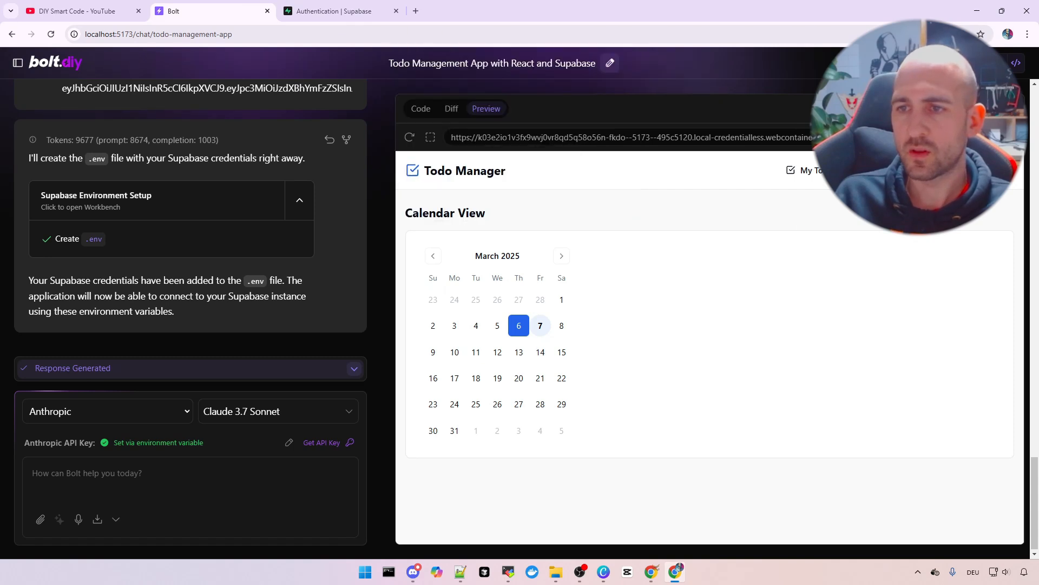
Show All Todos with the first user's todo and check the signed-in user's menu
{"action": "left_click", "coordinate": [872, 170]}
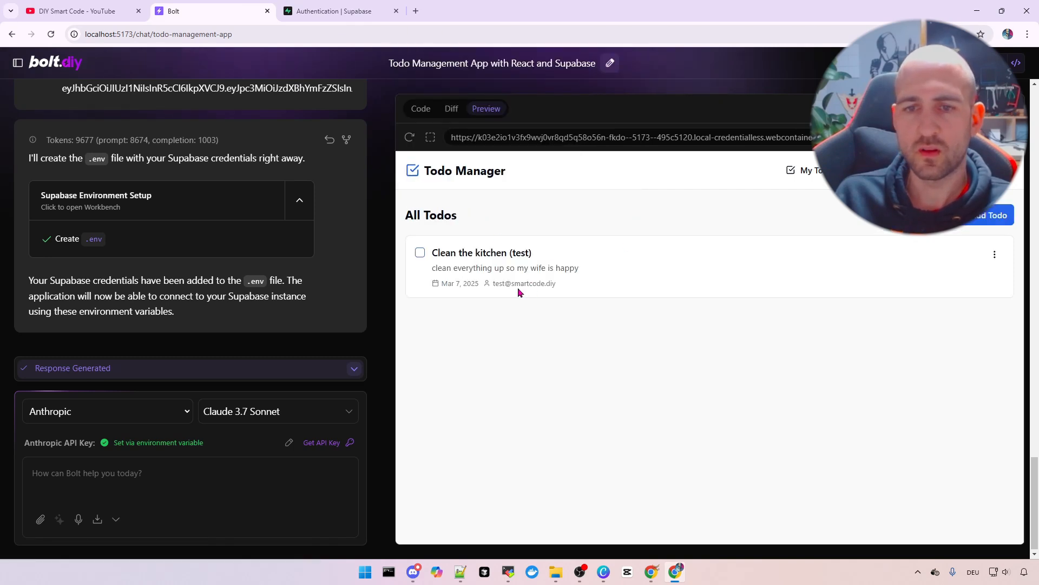
{"action": "left_click_drag", "start_coordinate": [495, 285], "coordinate": [597, 285]}
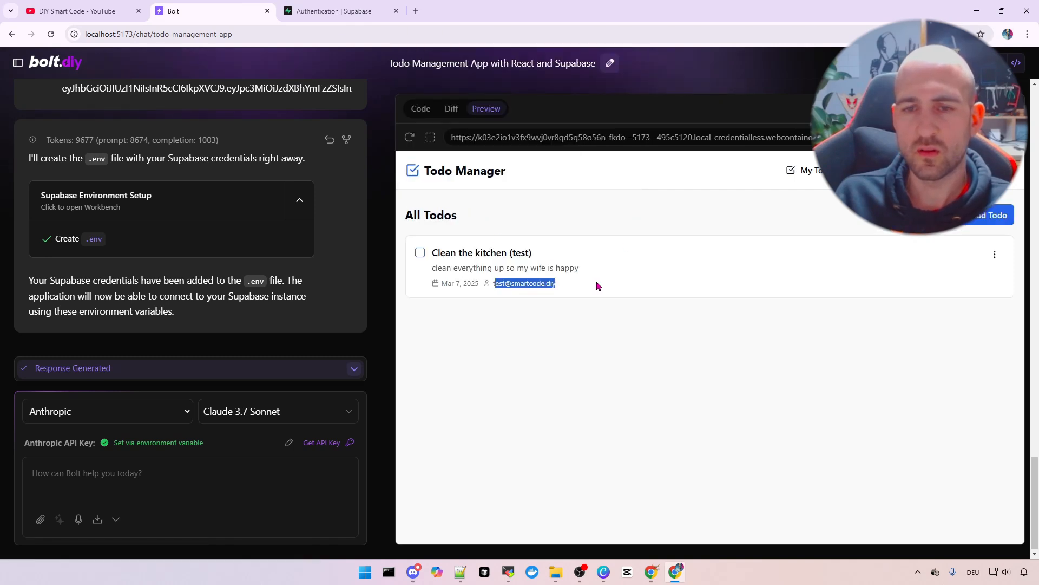
{"action": "left_click", "coordinate": [606, 352]}
{"action": "left_click", "coordinate": [1003, 171]}
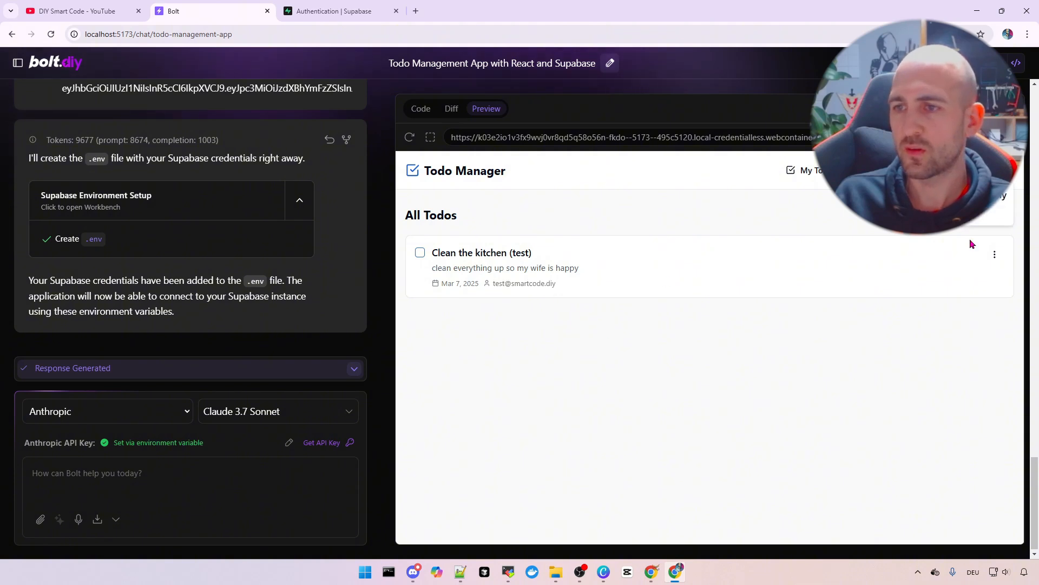
{"action": "left_click", "coordinate": [641, 434]}
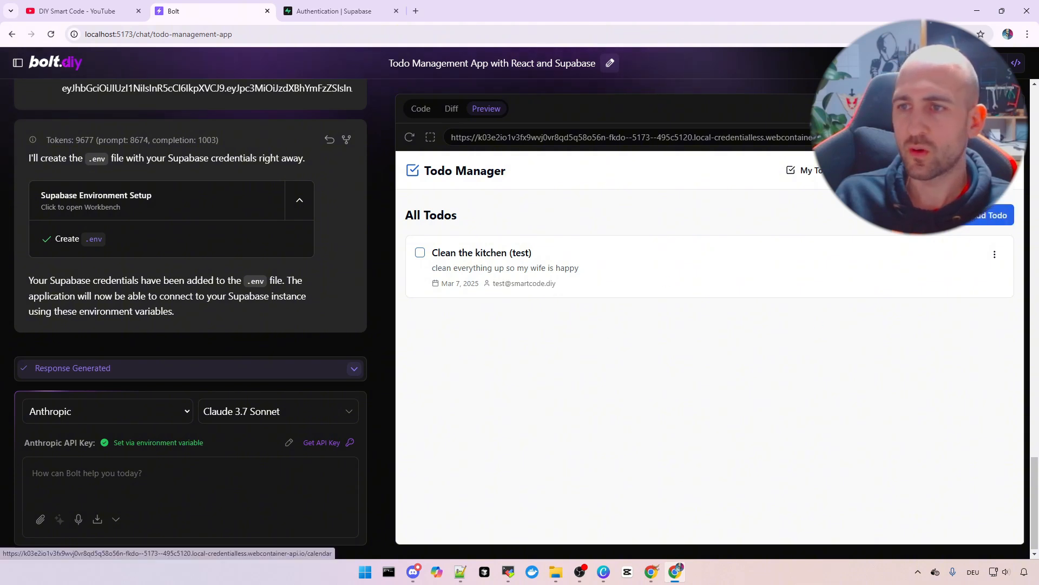
Check the March 7 todos in the Calendar View, then go back to My Todos
{"action": "left_click", "coordinate": [935, 170]}
{"action": "left_click", "coordinate": [541, 328]}
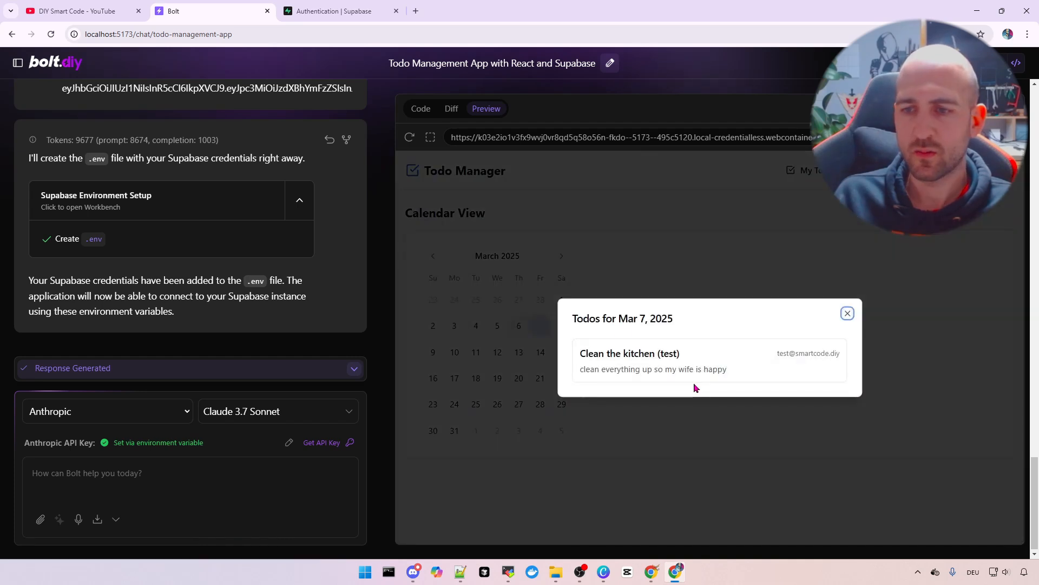
{"action": "left_click", "coordinate": [848, 313]}
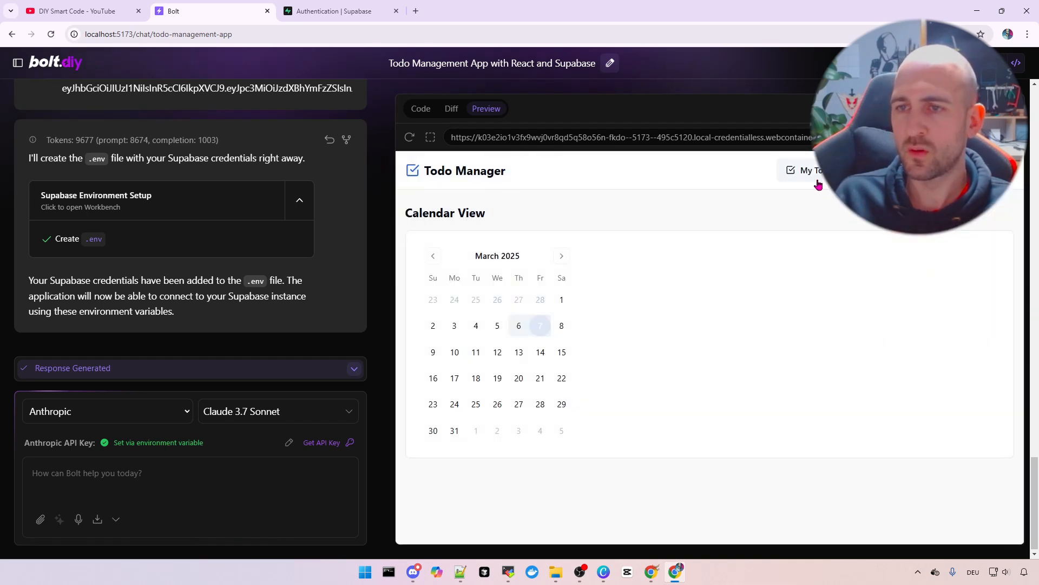
{"action": "left_click", "coordinate": [804, 170]}
Create todo 'Todo from user 2 (test2)', description 'test', due March 7, 2025, assigned to the second user
{"action": "left_click", "coordinate": [993, 215]}
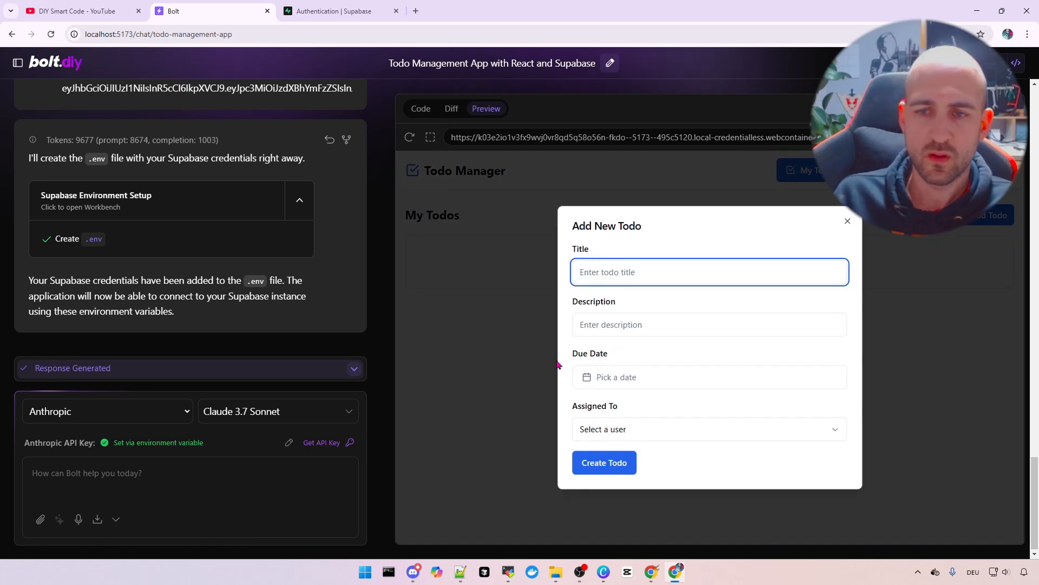
{"action": "type", "text": "Secon"}
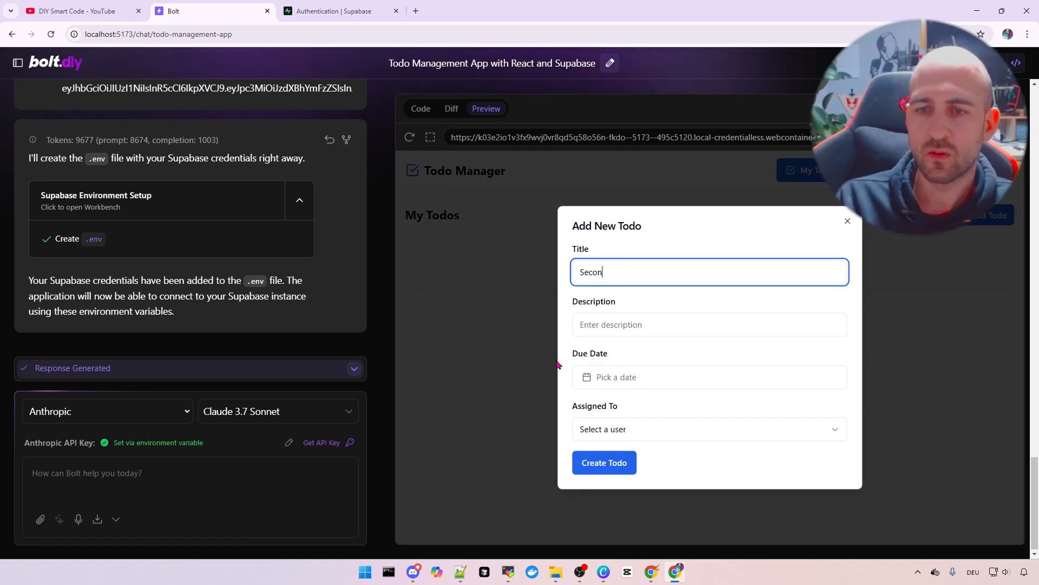
{"action": "key", "text": "BackSpace"}
{"action": "key", "text": "BackSpace"}
{"action": "type", "text": "Todo fro"}
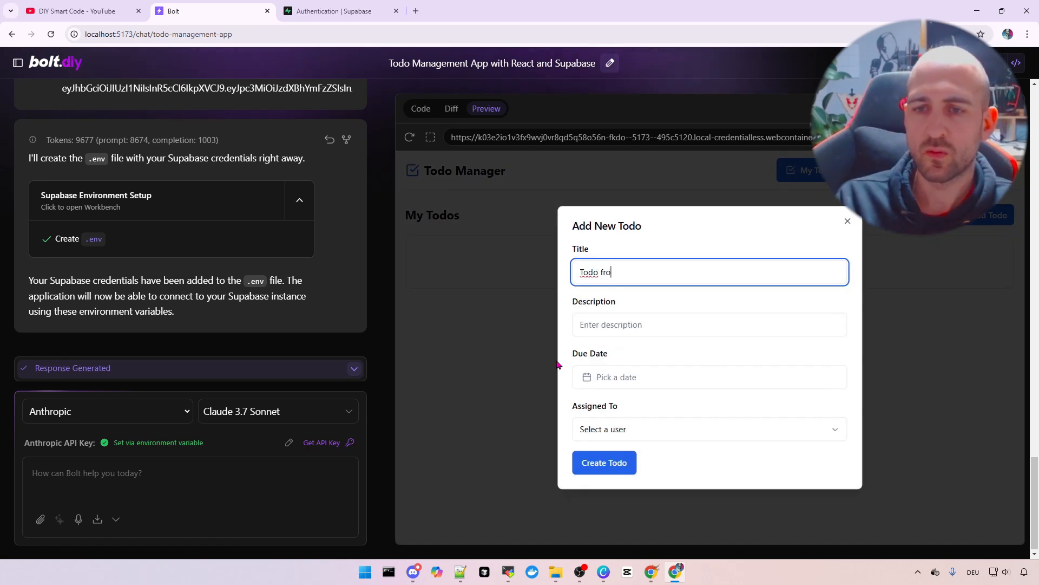
{"action": "type", "text": "m user 2 (test"}
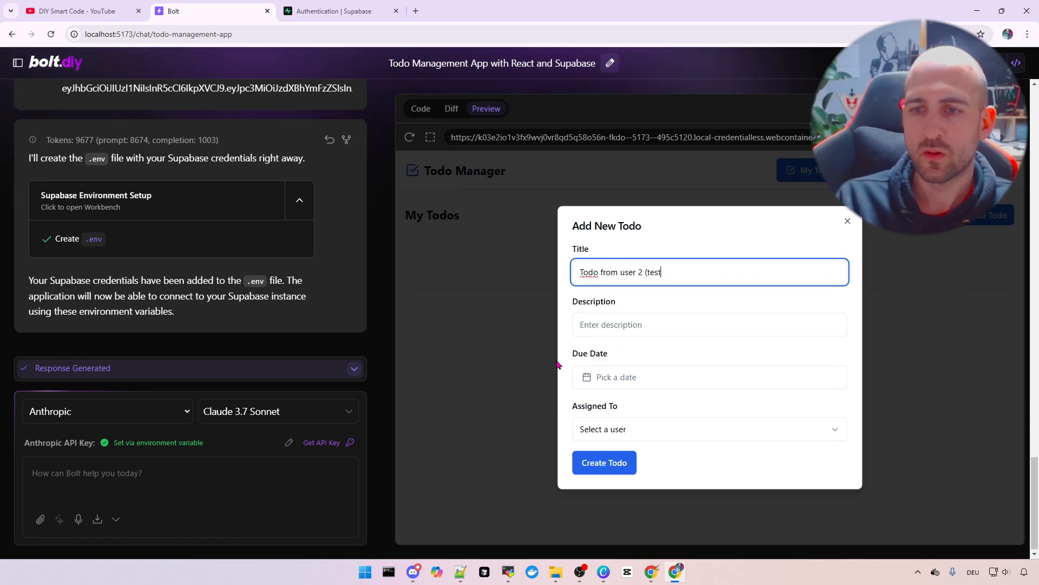
{"action": "type", "text": "2"}
{"action": "key", "text": "Tab"}
{"action": "type", "text": "test"}
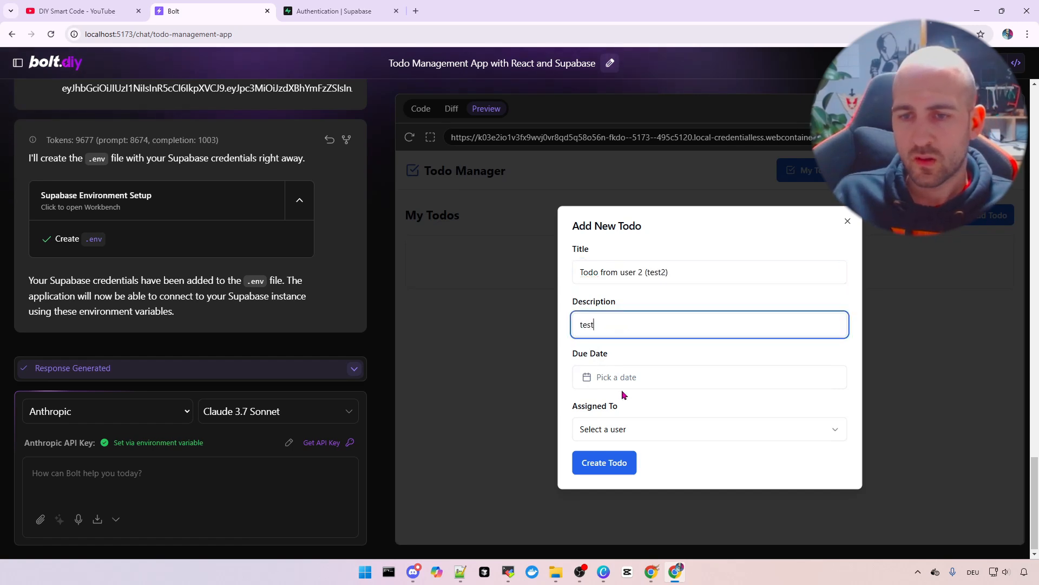
{"action": "left_click", "coordinate": [628, 379]}
{"action": "left_click", "coordinate": [753, 238]}
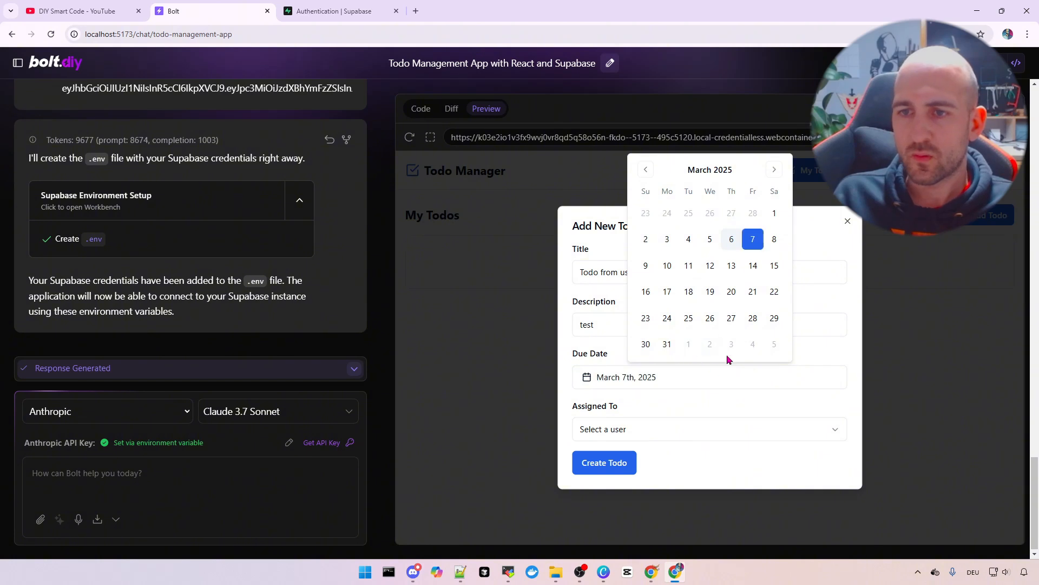
{"action": "left_click", "coordinate": [655, 434]}
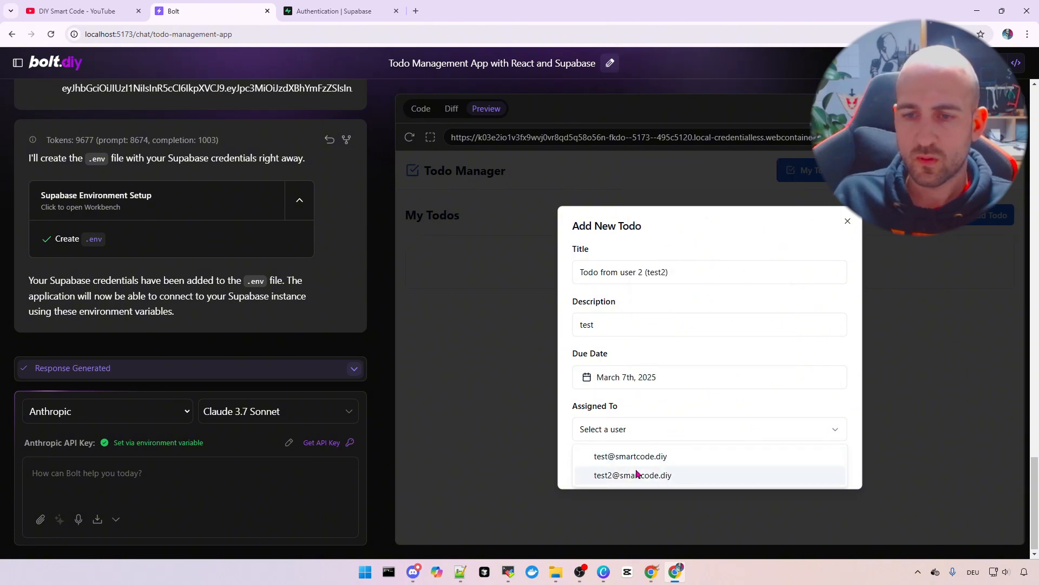
{"action": "left_click", "coordinate": [638, 476]}
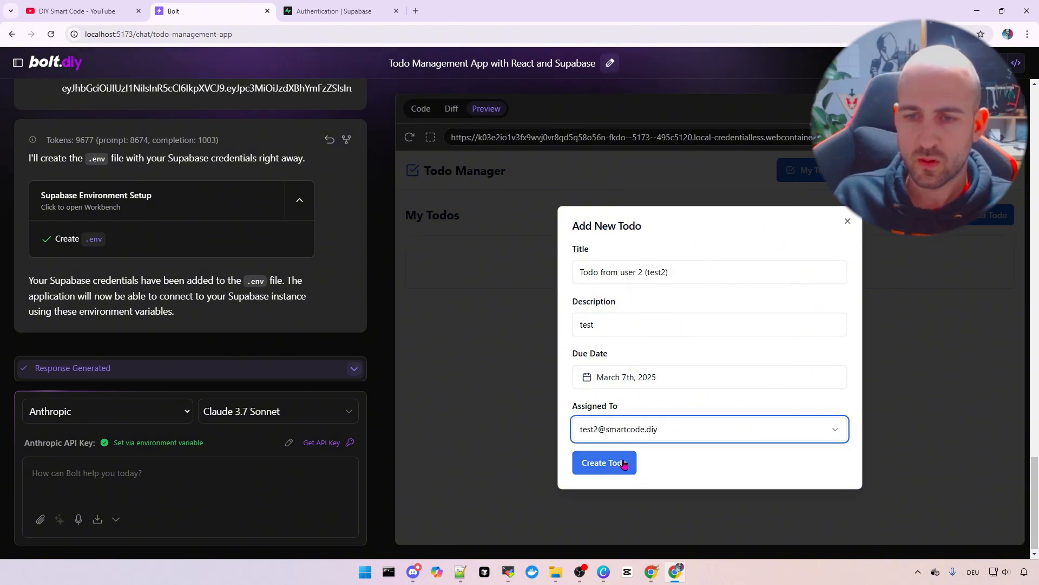
{"action": "left_click", "coordinate": [624, 464]}
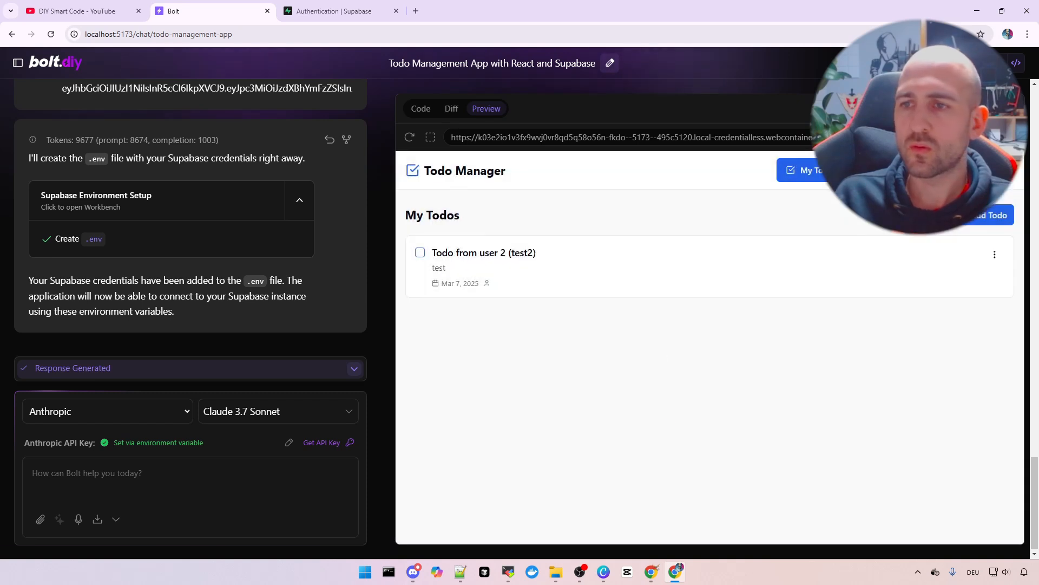
Confirm both users' todos in All Todos and on March 7 in the Calendar View
{"action": "left_click", "coordinate": [885, 170]}
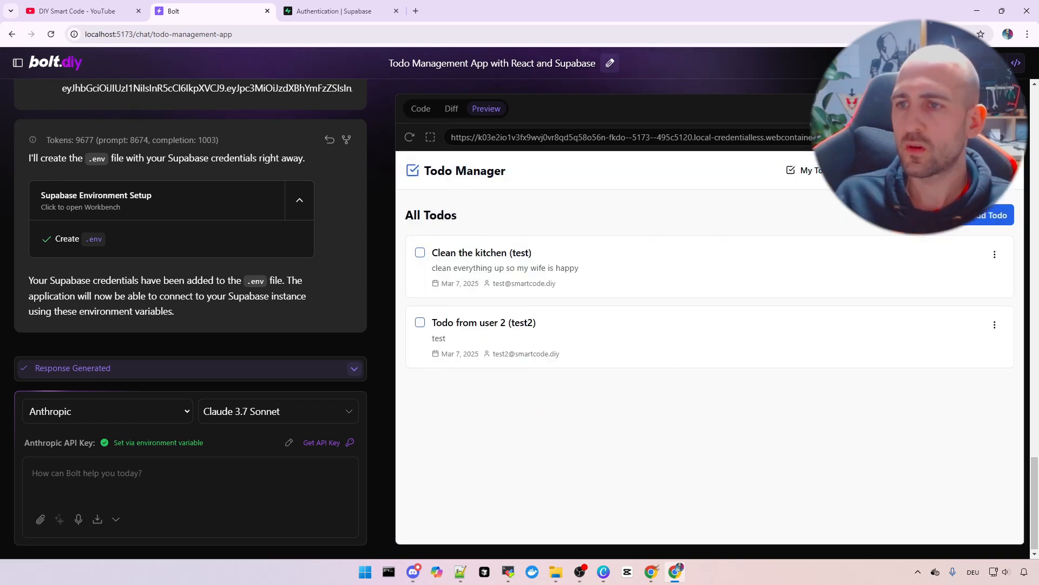
{"action": "left_click", "coordinate": [941, 170]}
{"action": "left_click", "coordinate": [542, 327]}
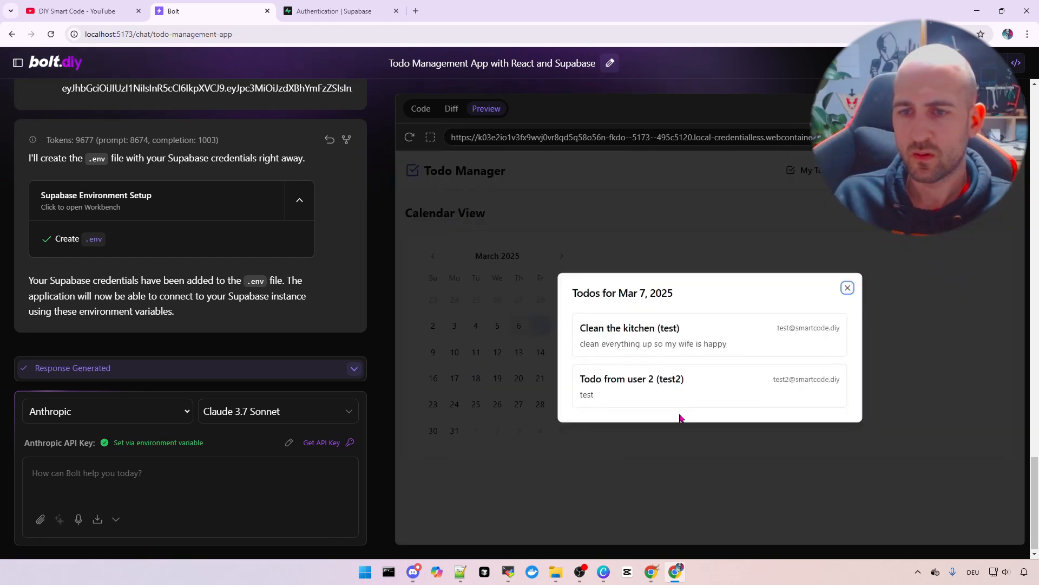
{"action": "left_click", "coordinate": [847, 287]}
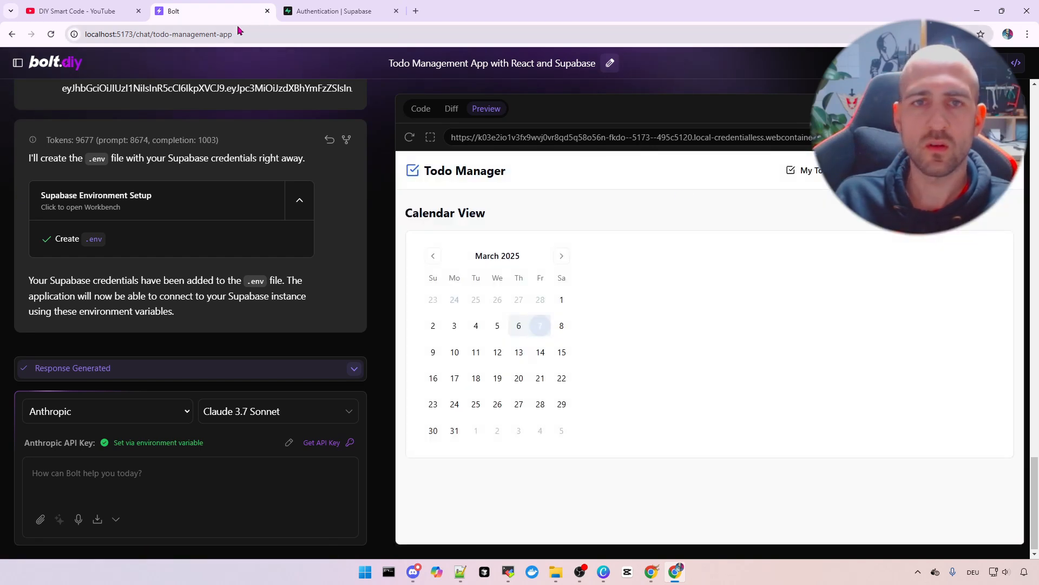
Turn off new-user signups in Supabase and save the setting
{"action": "left_click", "coordinate": [334, 11]}
{"action": "left_click", "coordinate": [872, 297]}
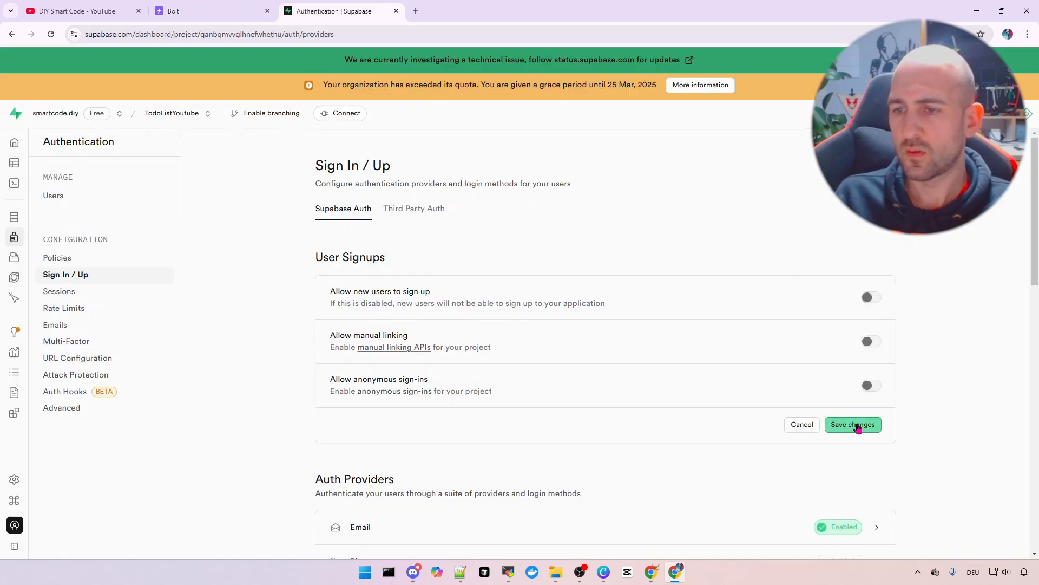
{"action": "left_click", "coordinate": [855, 424]}
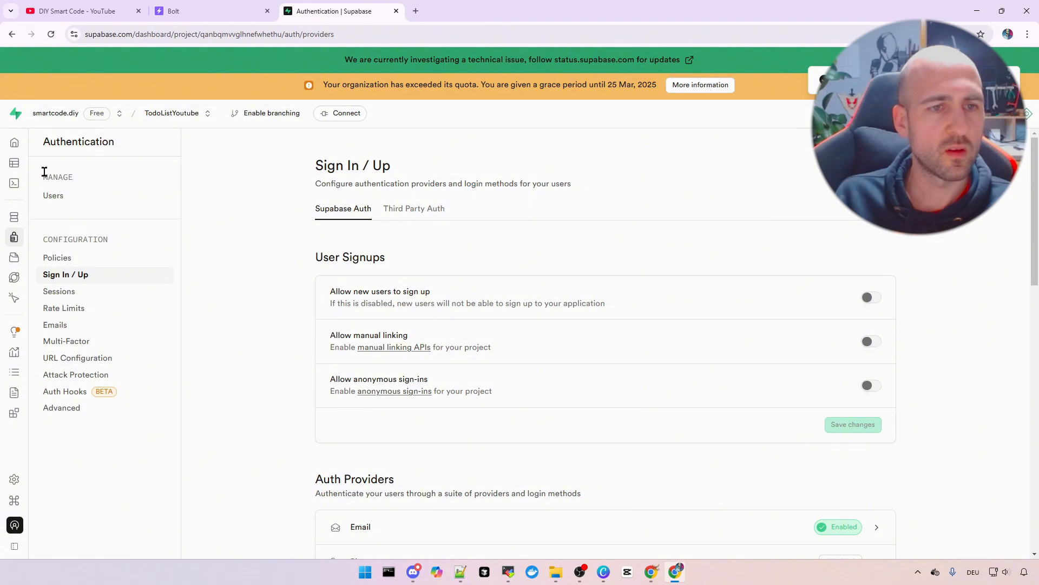
Open the todos table in Supabase's Table Editor to see both users' todos
{"action": "mouse_move", "coordinate": [16, 142]}
{"action": "left_click", "coordinate": [49, 162]}
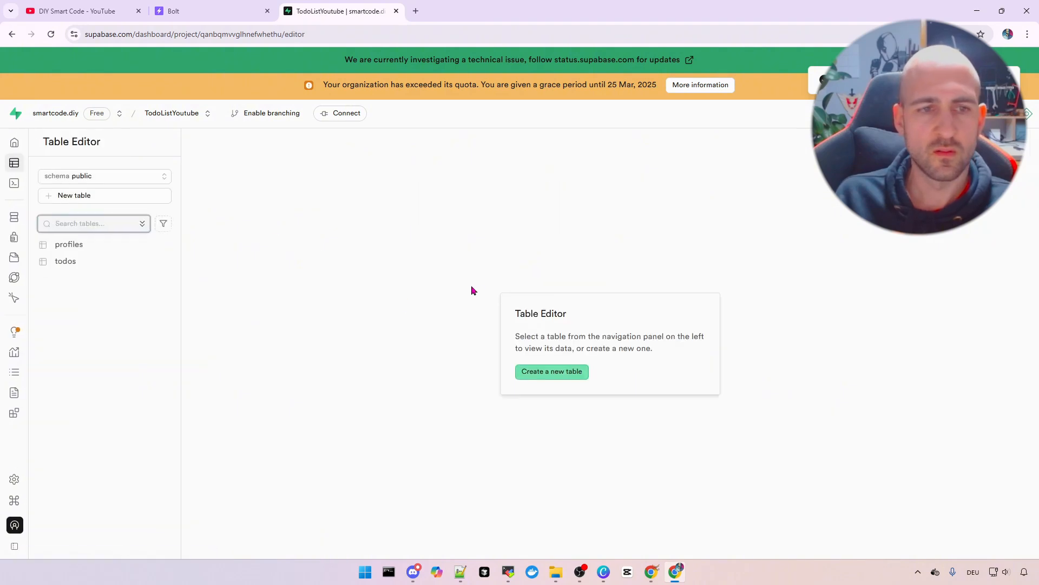
{"action": "left_click", "coordinate": [73, 263]}
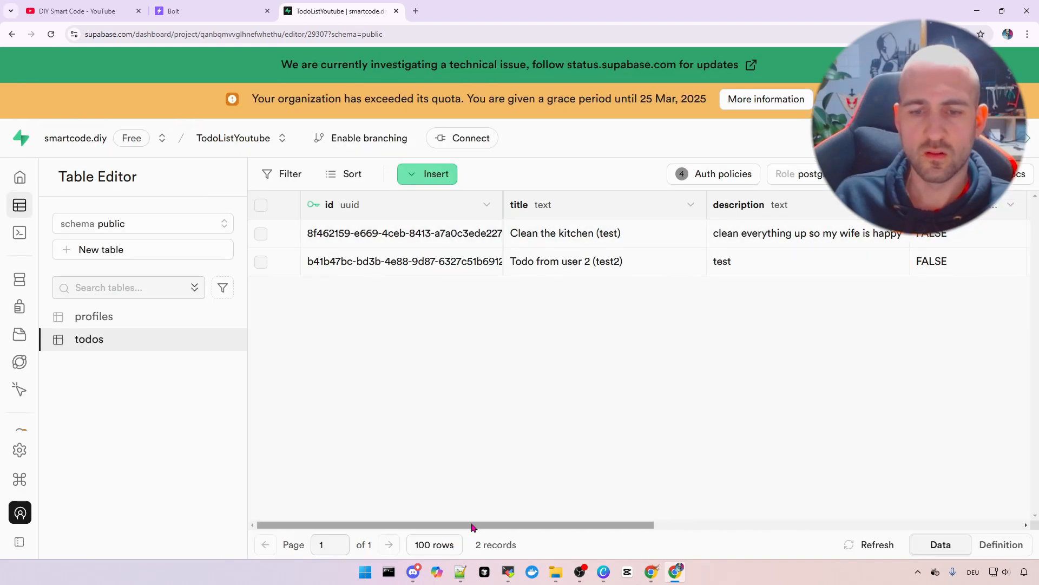
{"action": "mouse_move", "coordinate": [479, 526]}
{"action": "left_mouse_down"}
{"action": "mouse_move", "coordinate": [850, 526]}
{"action": "mouse_move", "coordinate": [466, 523]}
{"action": "left_mouse_up"}
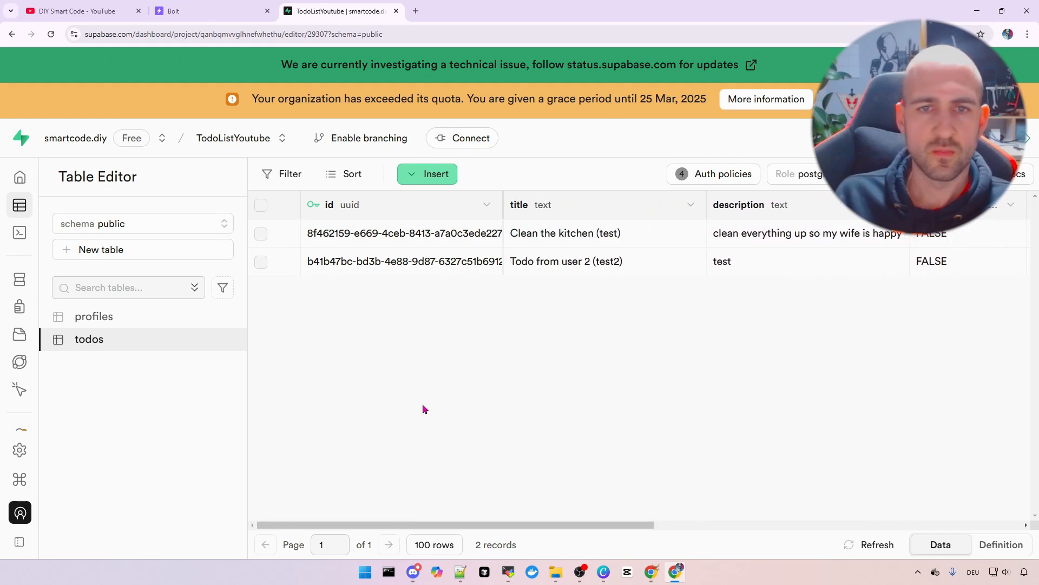
{"action": "key", "text": "ctrl+minus"}
Inspect both test accounts' email entries in the profiles table, then return to bolt.diy
{"action": "left_click", "coordinate": [87, 272]}
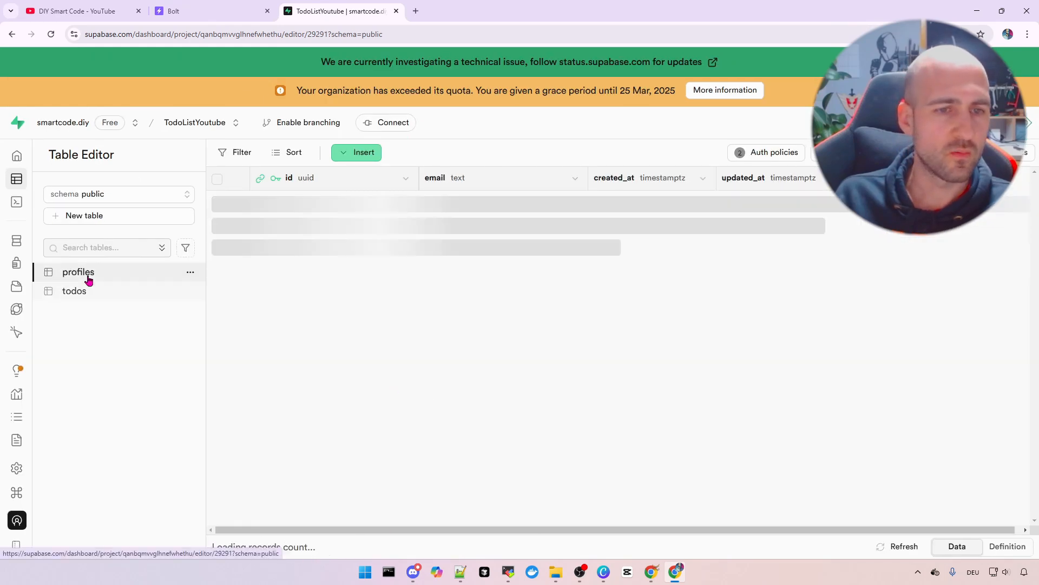
{"action": "left_click", "coordinate": [475, 206]}
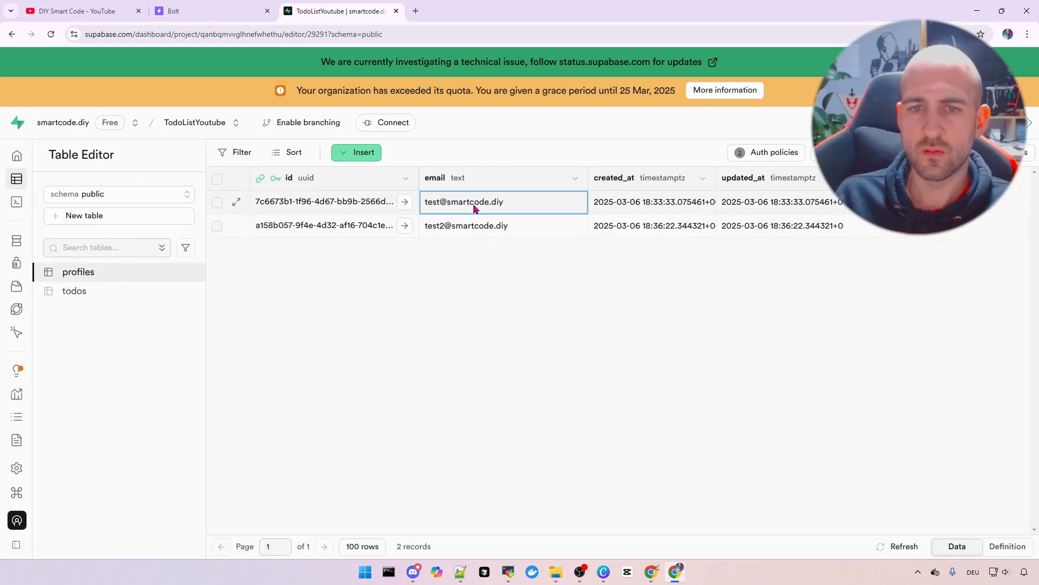
{"action": "left_click", "coordinate": [481, 228]}
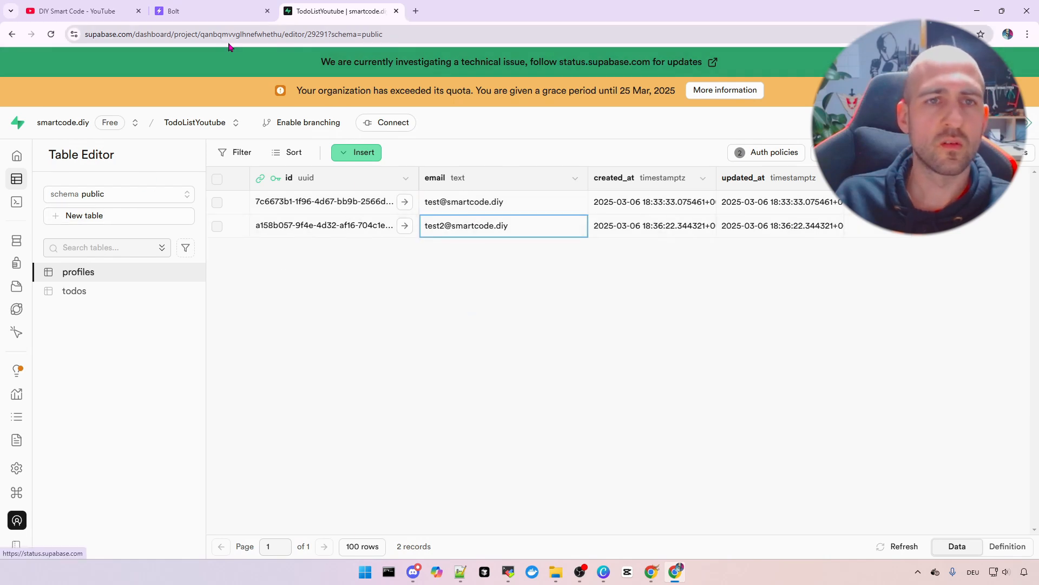
{"action": "left_click", "coordinate": [223, 17]}
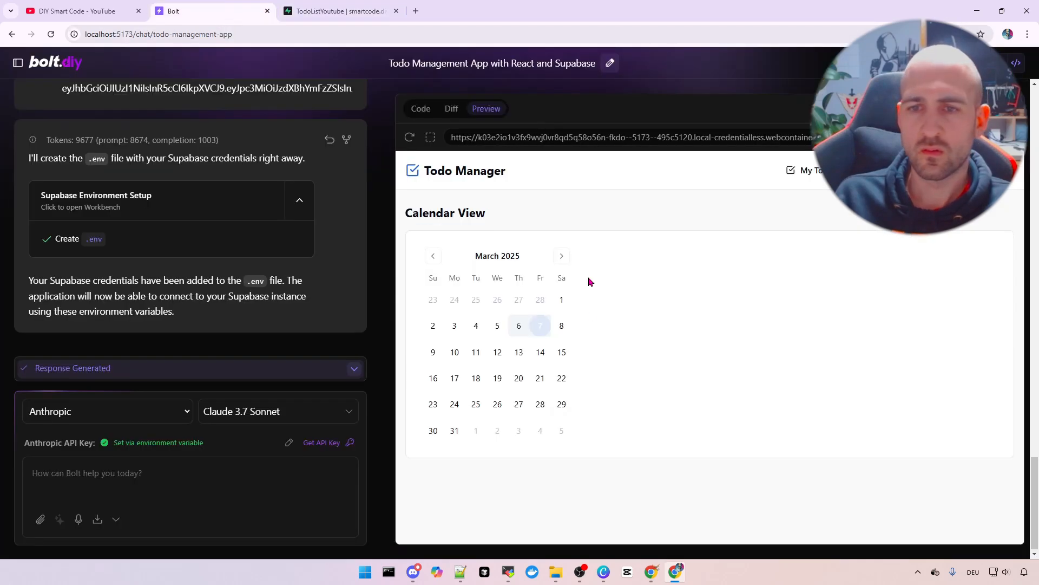
Switch the preview to My Todos showing only 'Todo from user 2 (test2)', and scroll the chat history
{"action": "left_click", "coordinate": [805, 170]}
{"action": "scroll", "coordinate": [302, 216], "scroll_direction": "up", "scroll_amount": 10}
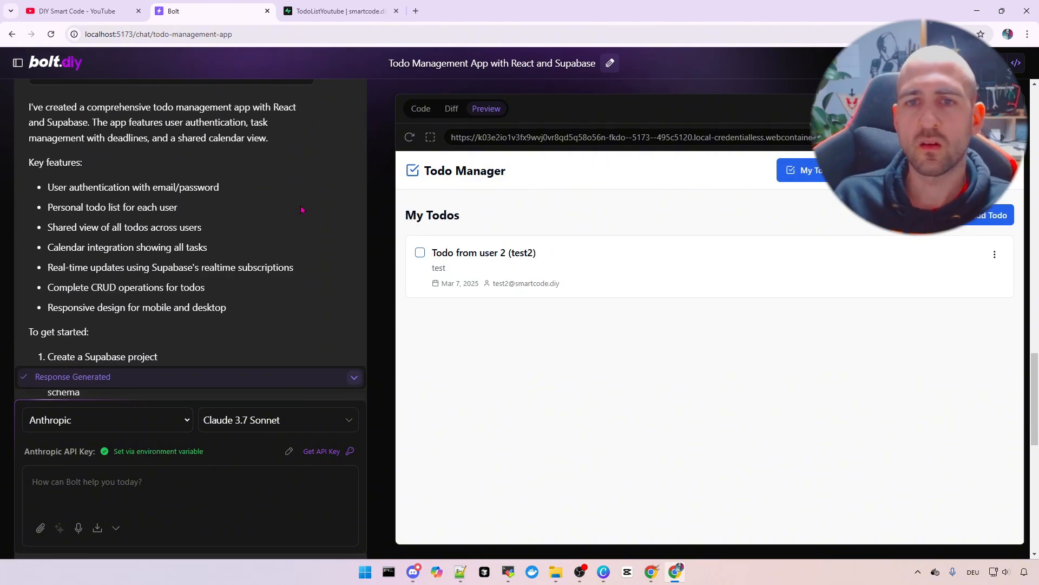
{"action": "scroll", "coordinate": [292, 279], "scroll_direction": "up", "scroll_amount": 10}
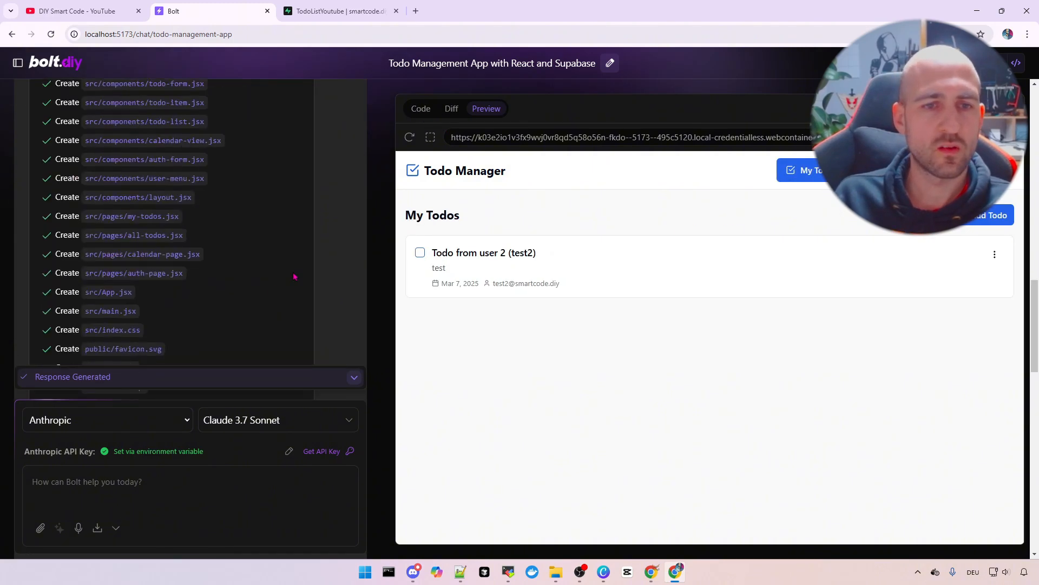
{"action": "scroll", "coordinate": [281, 273], "scroll_direction": "up", "scroll_amount": 10}
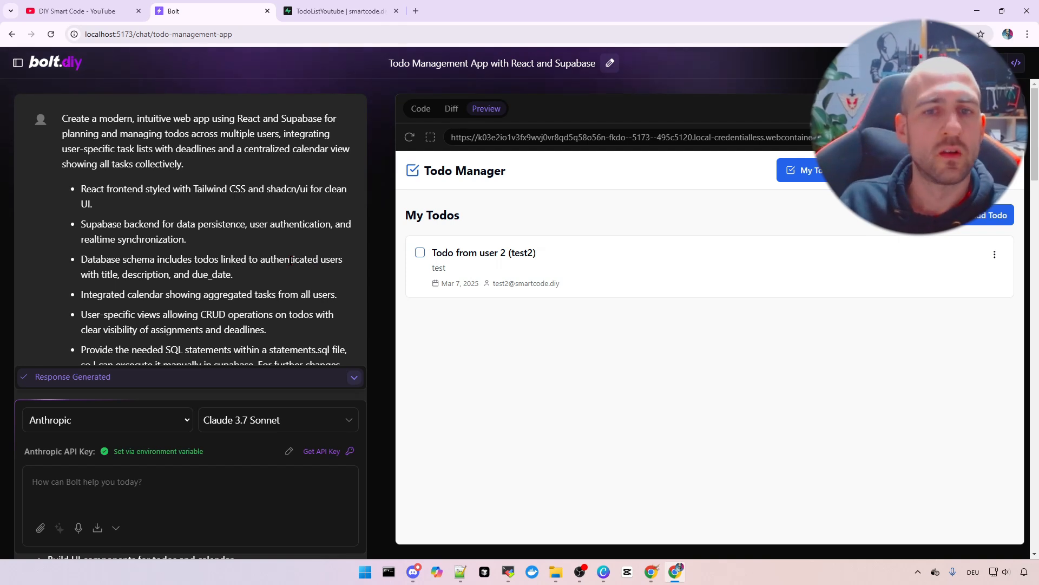
{"action": "scroll", "coordinate": [291, 228], "scroll_direction": "down", "scroll_amount": 10}
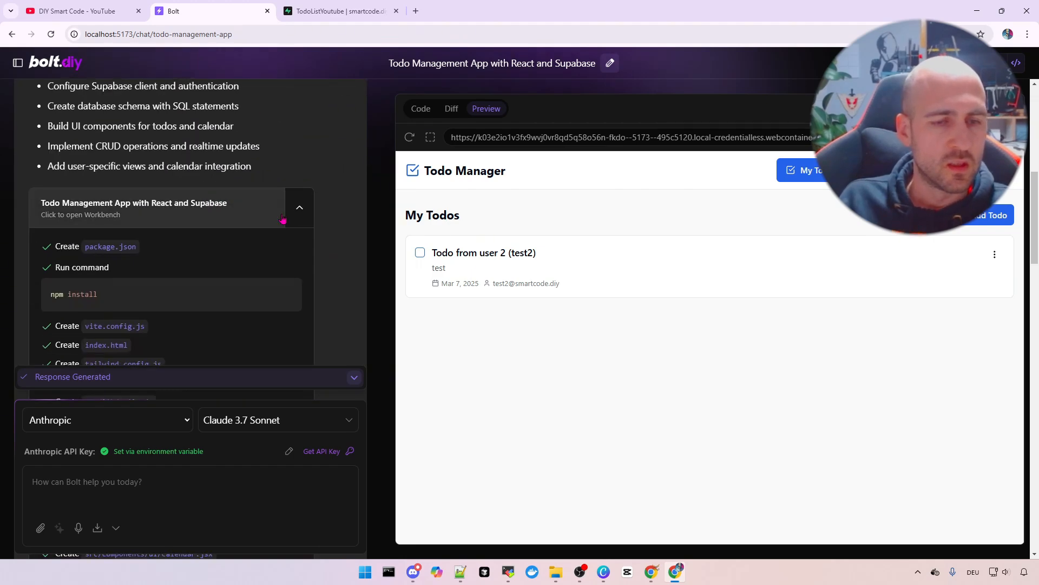
{"action": "scroll", "coordinate": [283, 219], "scroll_direction": "down", "scroll_amount": 15}
{"action": "scroll", "coordinate": [303, 225], "scroll_direction": "down", "scroll_amount": 5}
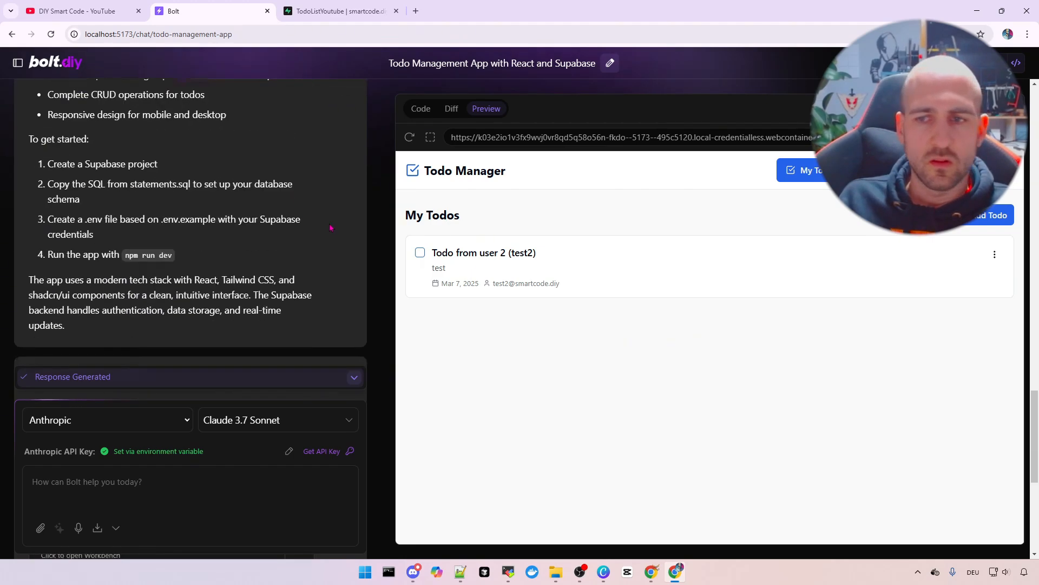